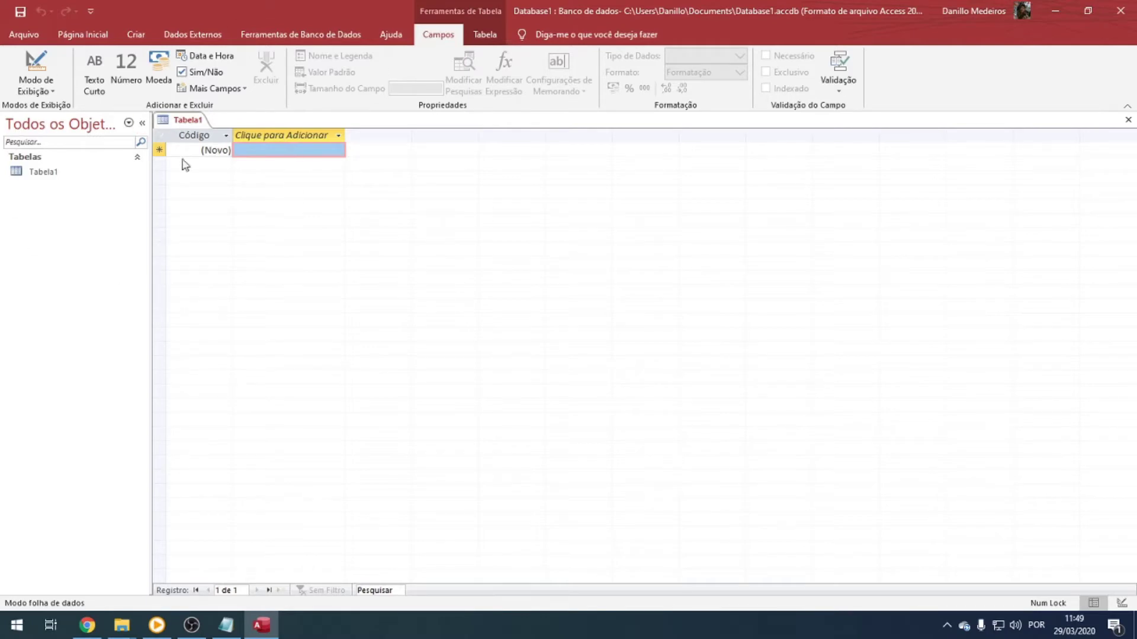
Save the new table under the name tb_base and open it in Design view.
right_click(184, 121)
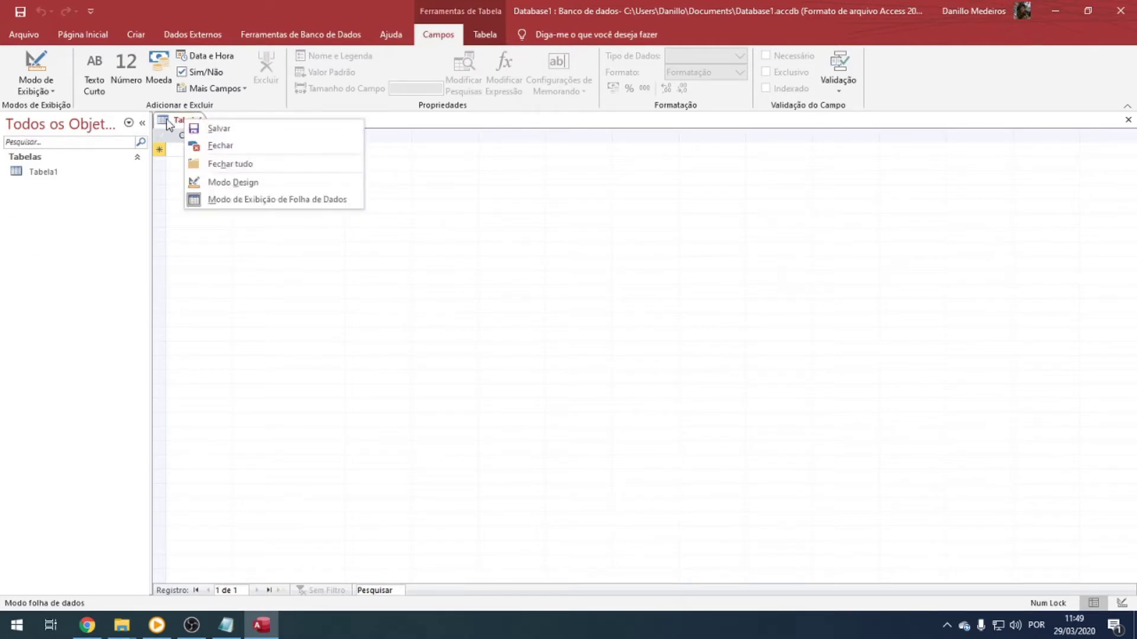
click(240, 180)
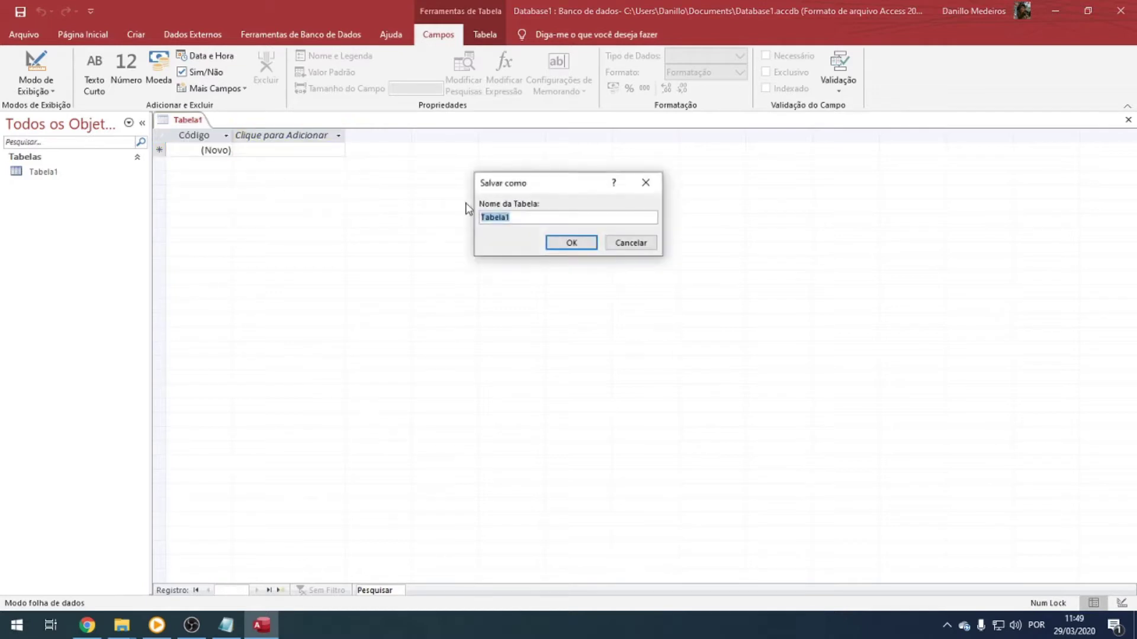
text(tb_base)
click(562, 243)
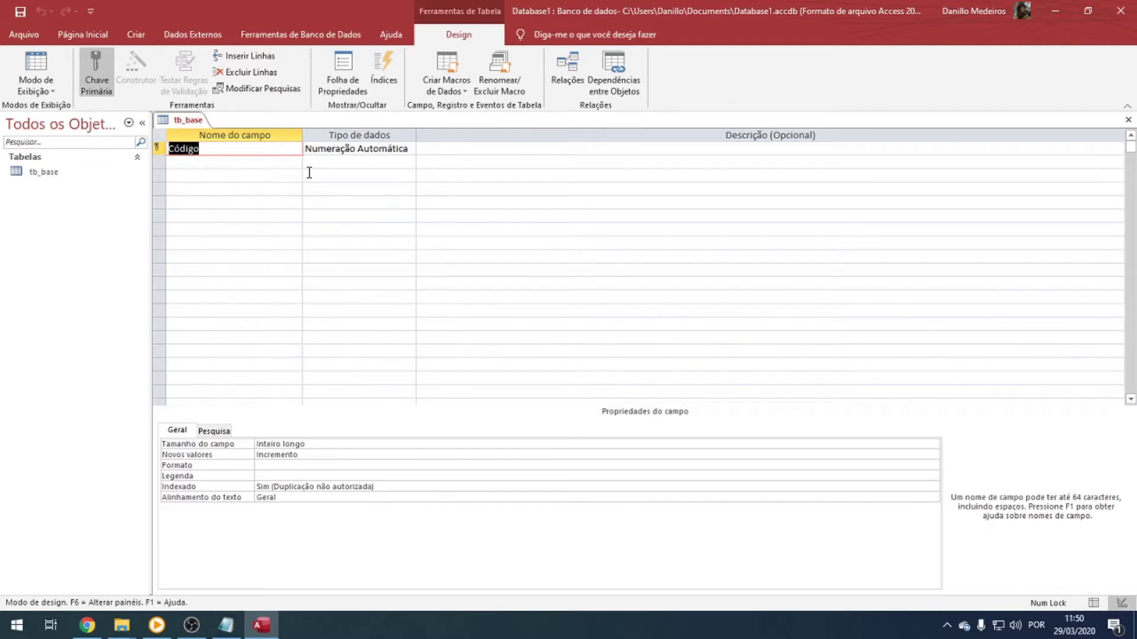
Rename the key field to Identificador and add the fields Nome, Cidade, Email, Faturamento, Percentual and Comissao below it.
text(Identificador)
key(Down)
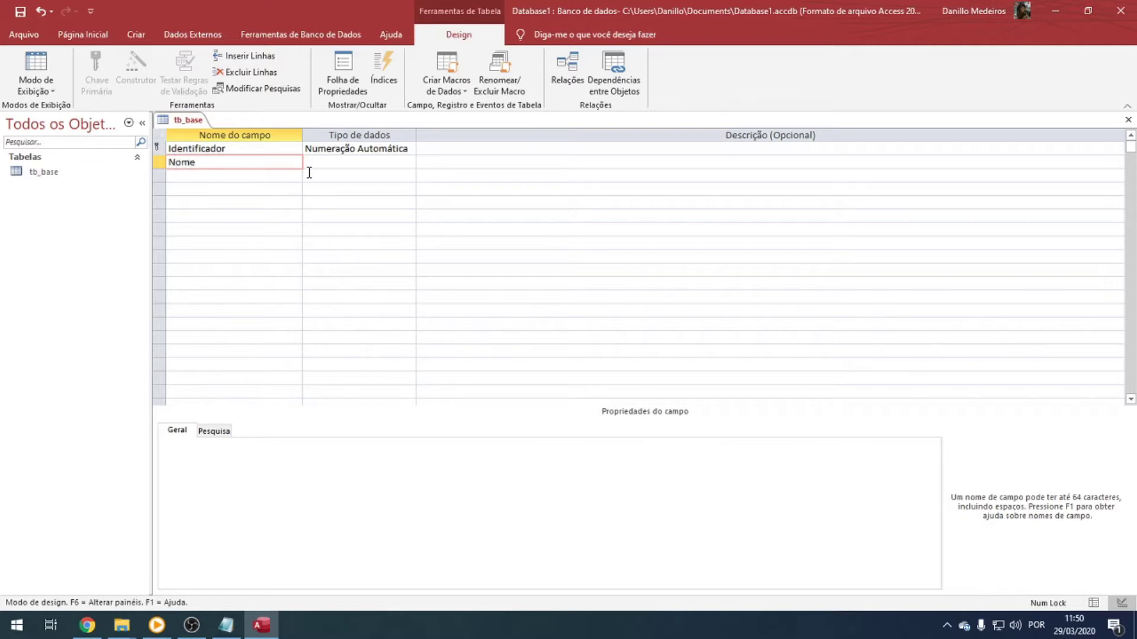
key(Down)
text(Cidad)
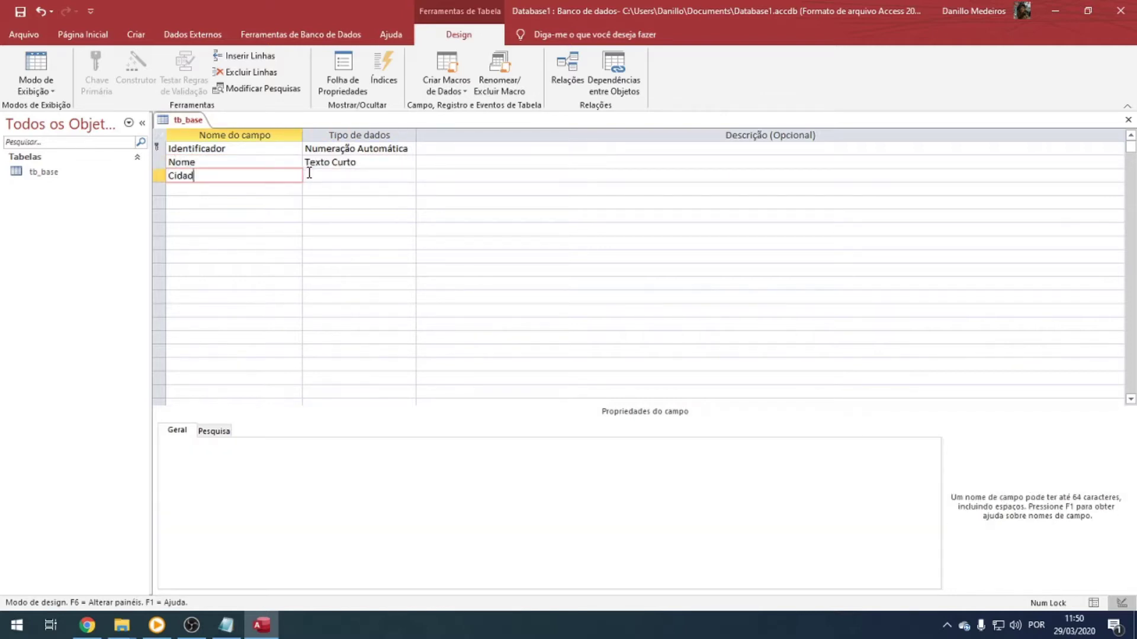
text(e)
key(Down)
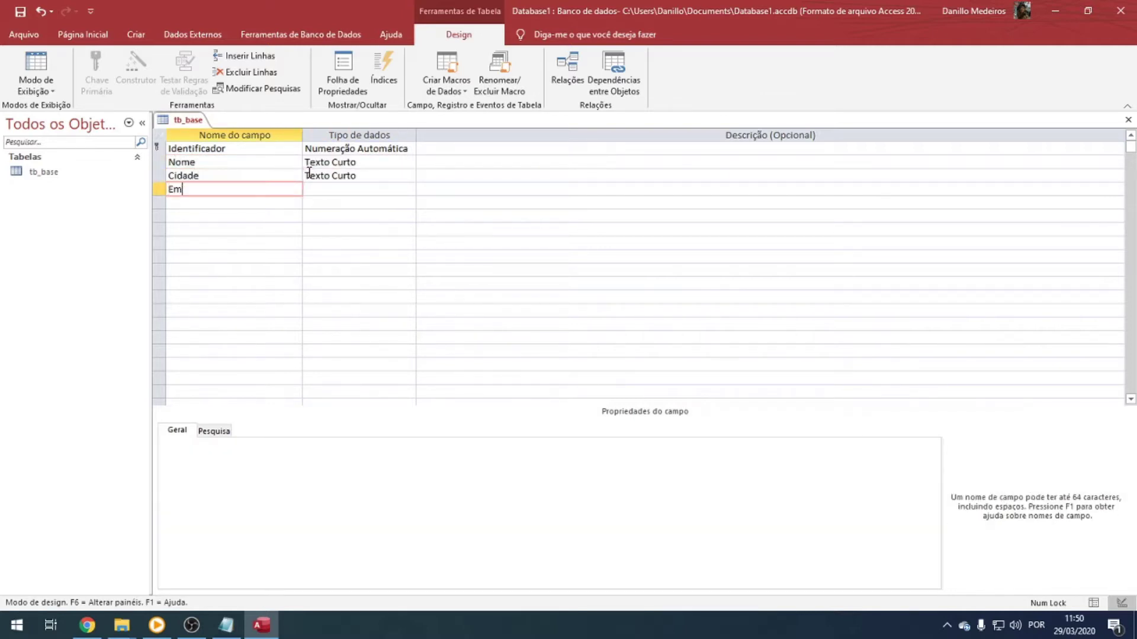
key(Down)
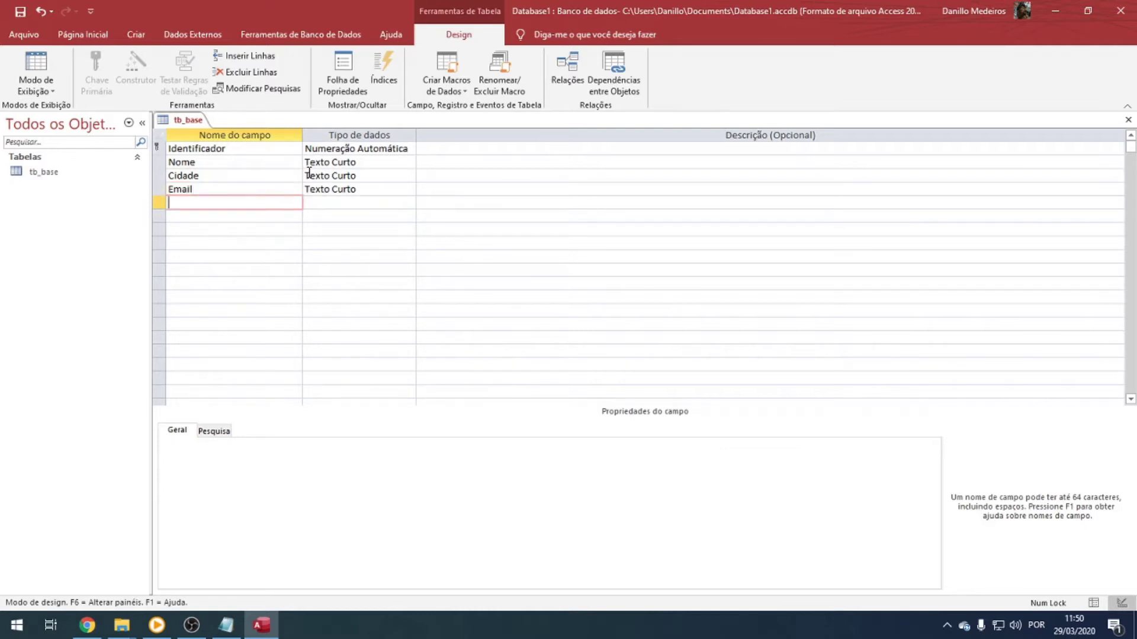
key(Down)
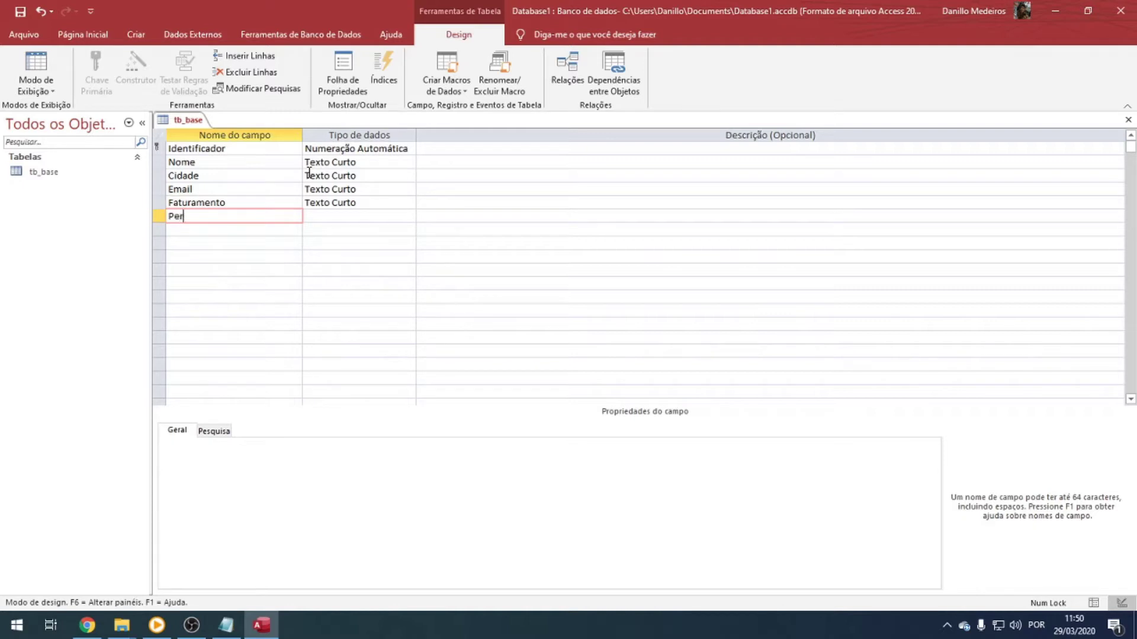
key(Down)
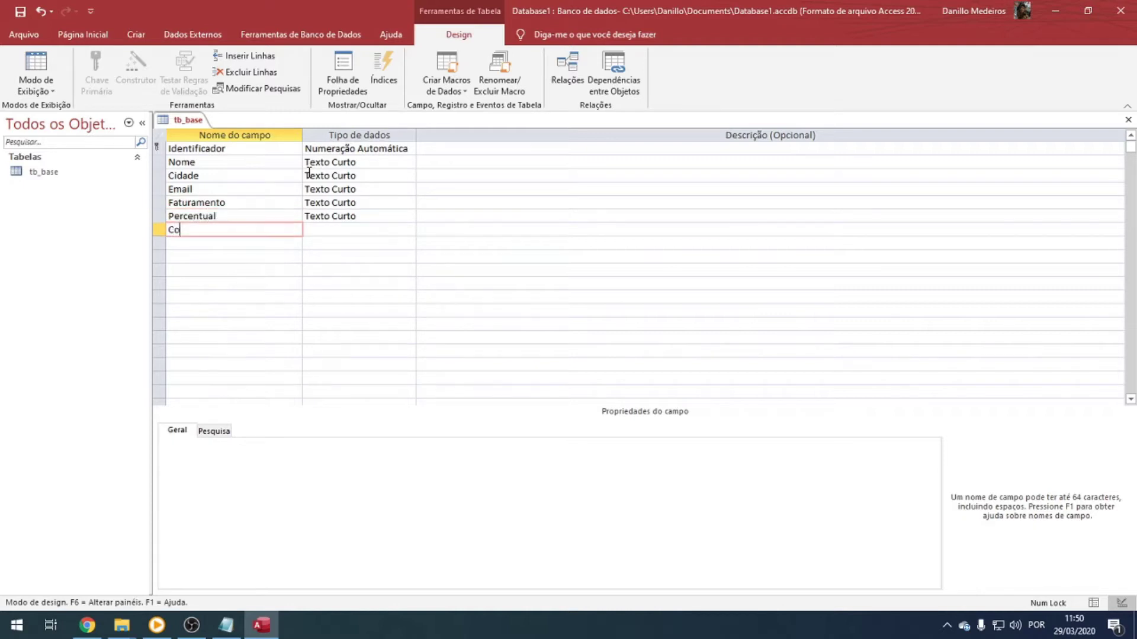
text(Comissao)
key(Tab)
key(shift+Tab)
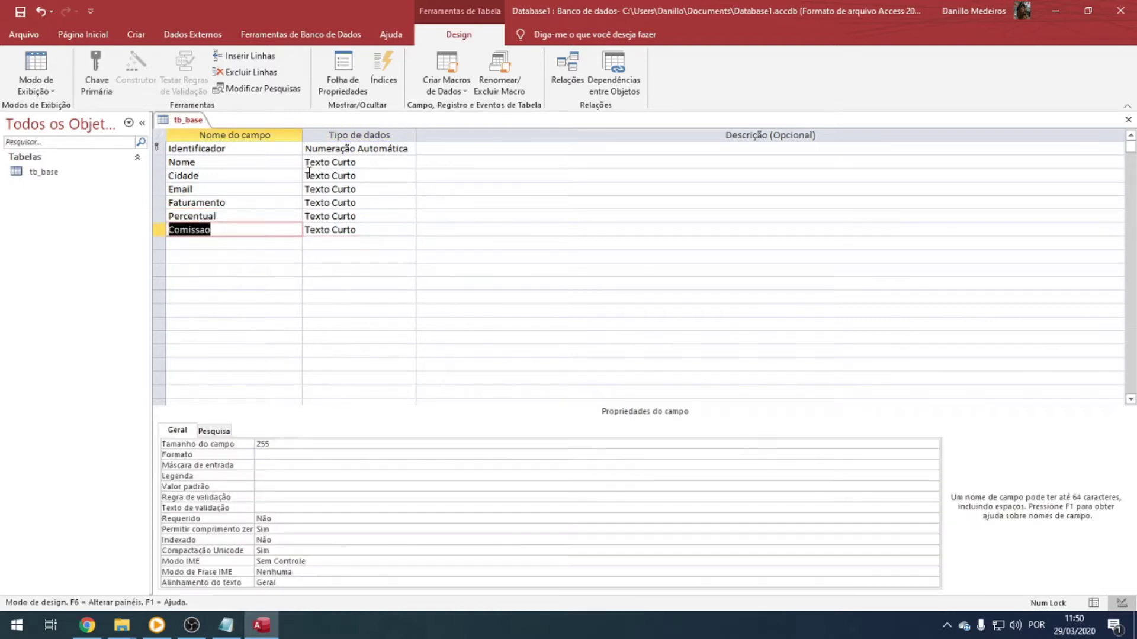
Save the design of tb_base and switch the table to Datasheet view.
right_click(189, 122)
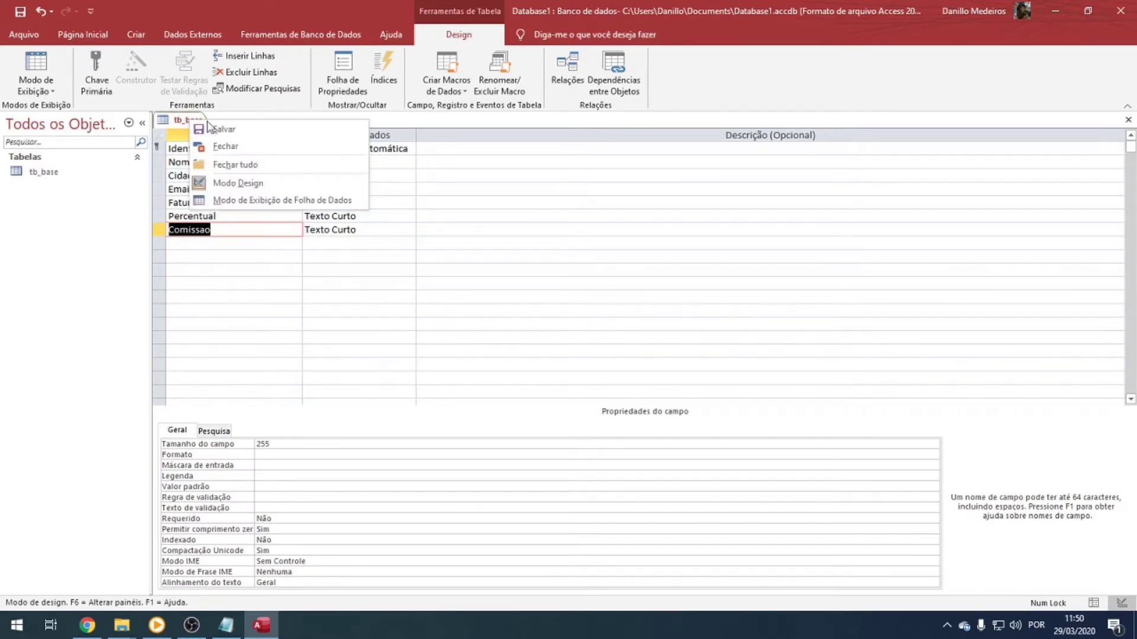
click(202, 125)
right_click(187, 121)
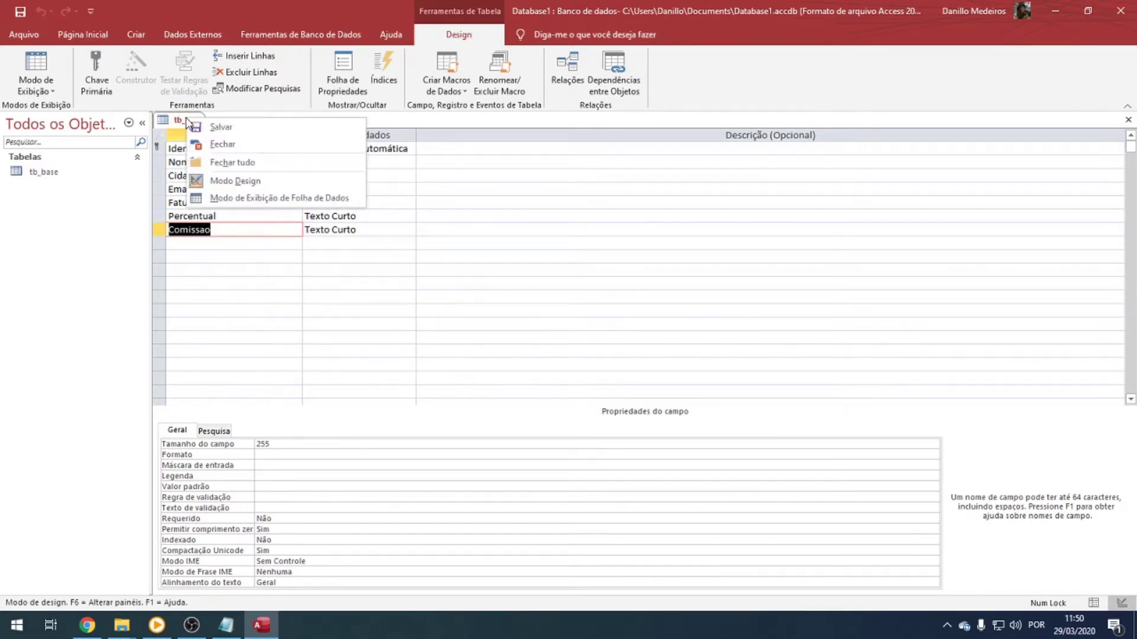
click(230, 199)
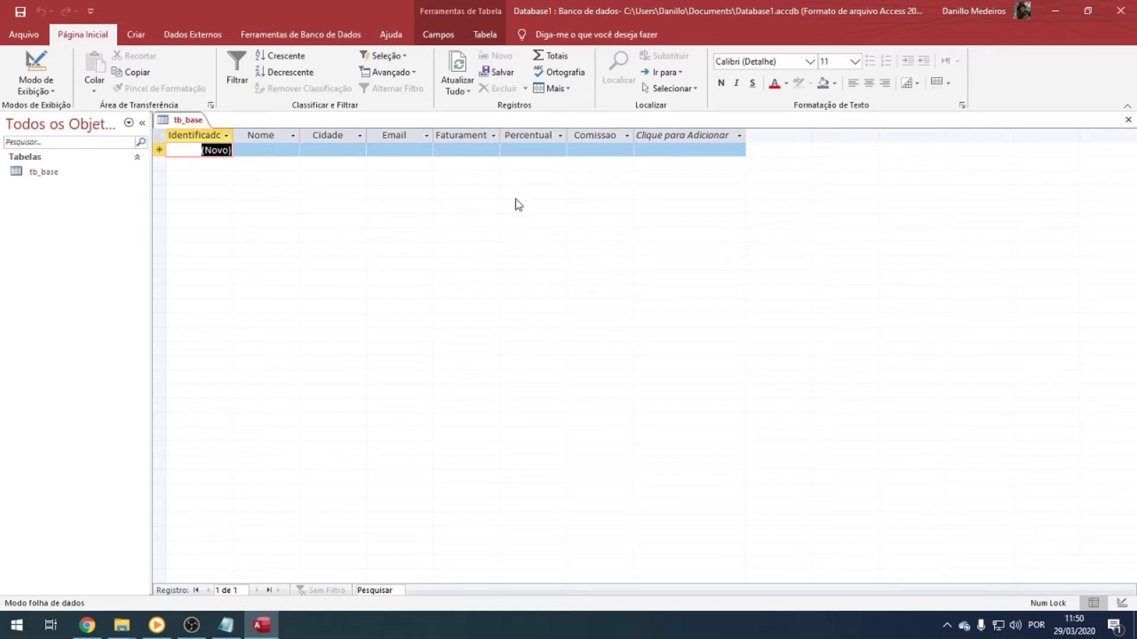
Fill in the first record of tb_base with the person's first name, the city São Paulo and the person's e-mail address.
click(251, 150)
text(aadfa)
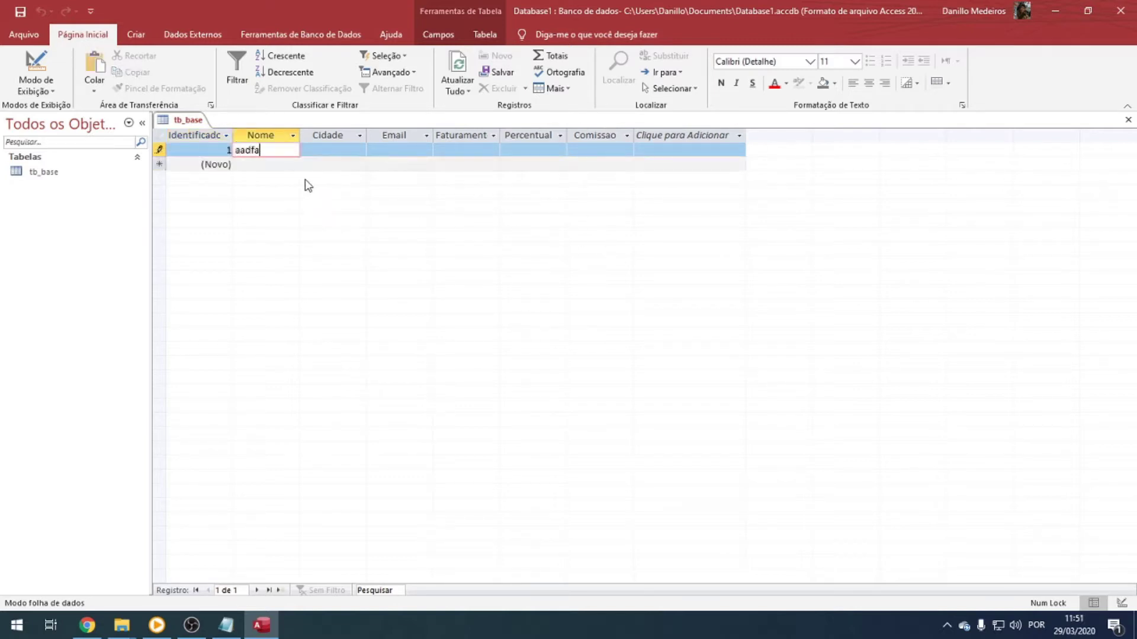
double_click(261, 151)
text(Joao)
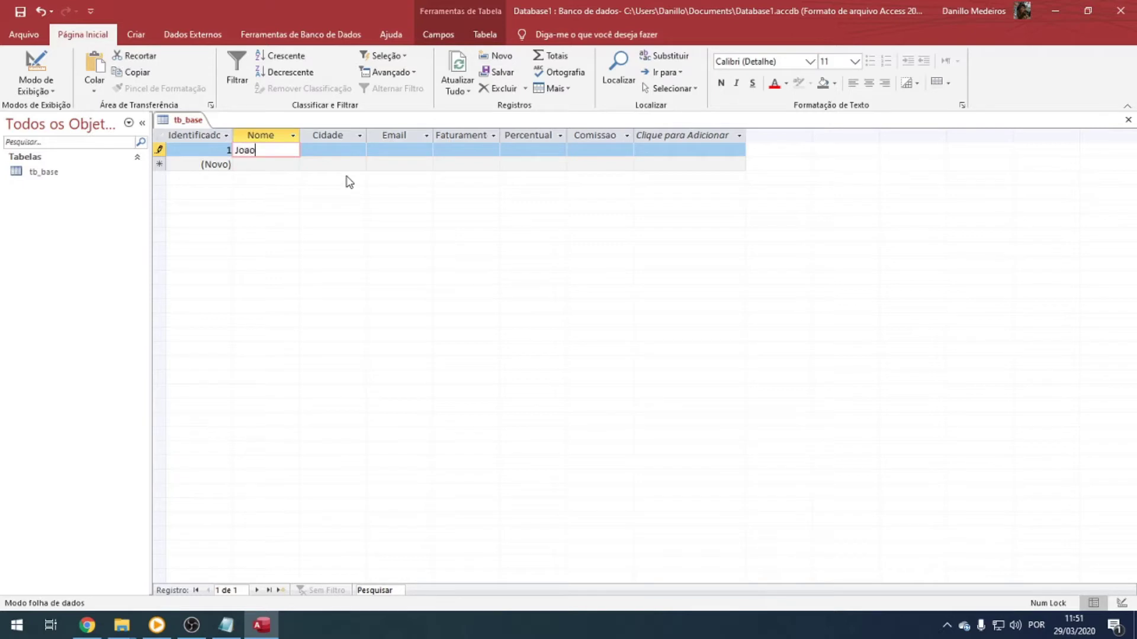
key(Tab)
text(São Pa)
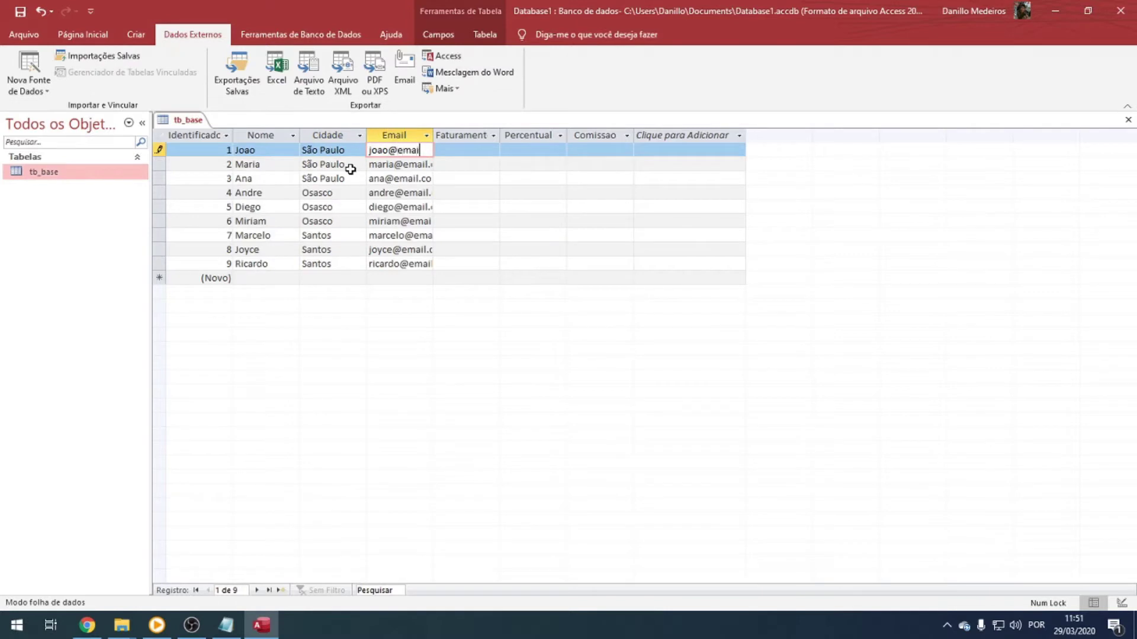
text(l.com)
click(401, 263)
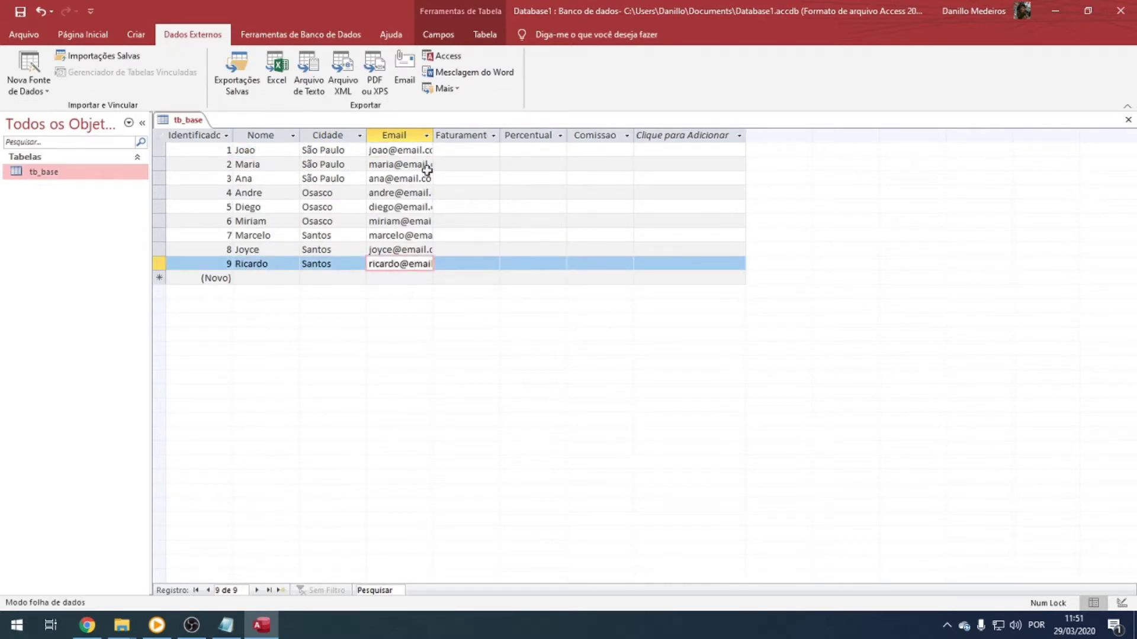
Widen the Email column to fit its contents and save the tb_base table.
click(427, 136)
click(434, 136)
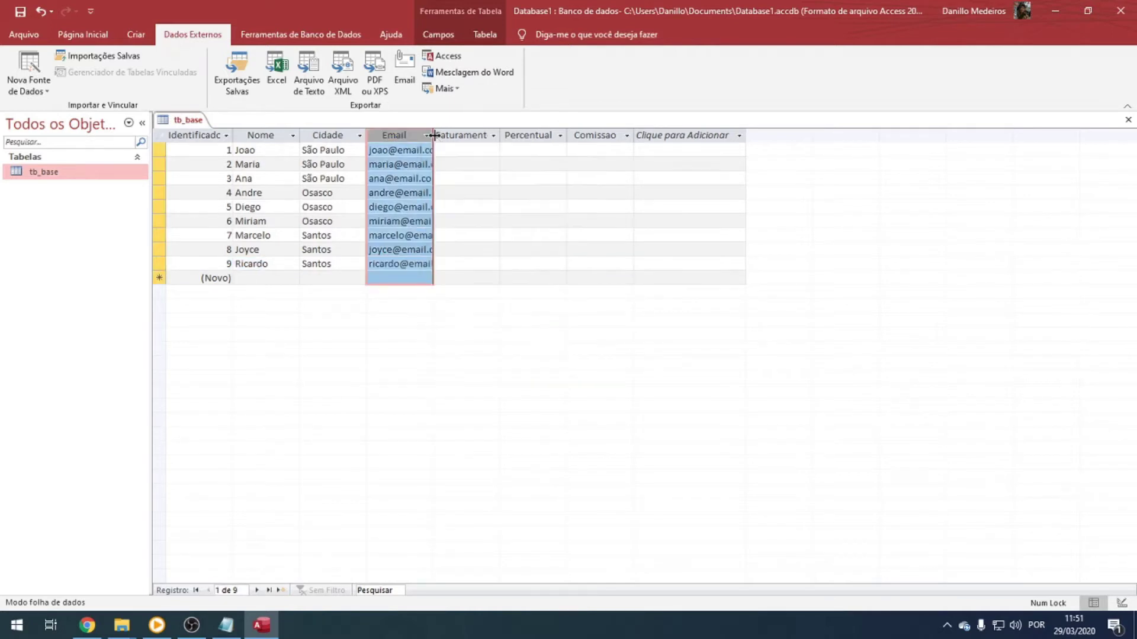
double_click(433, 135)
click(500, 179)
click(502, 149)
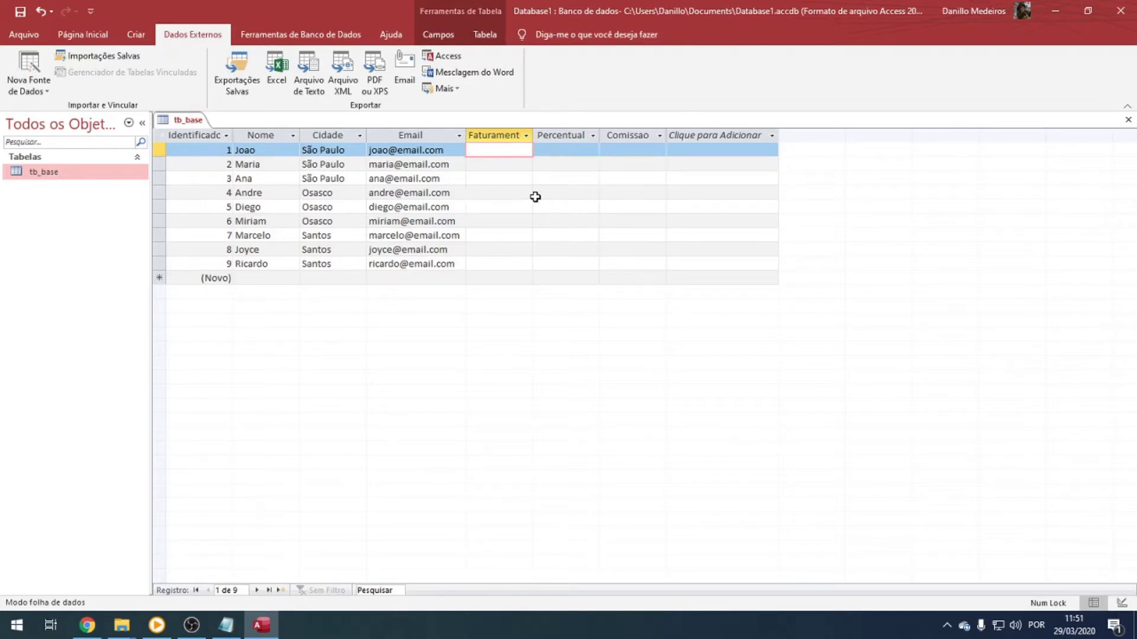
right_click(187, 120)
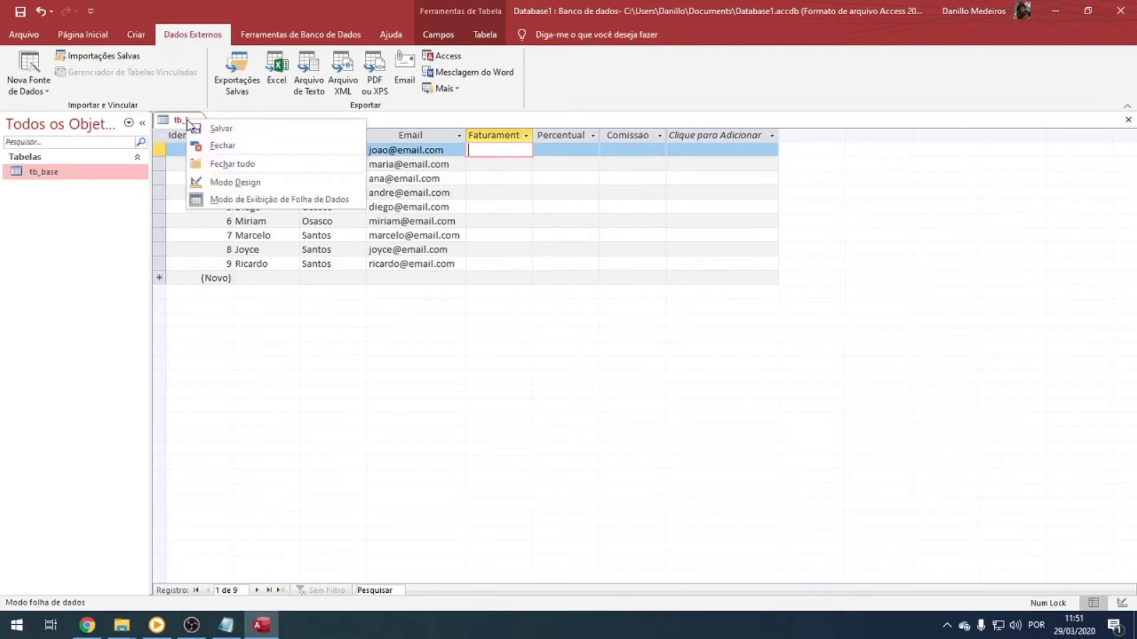
click(208, 128)
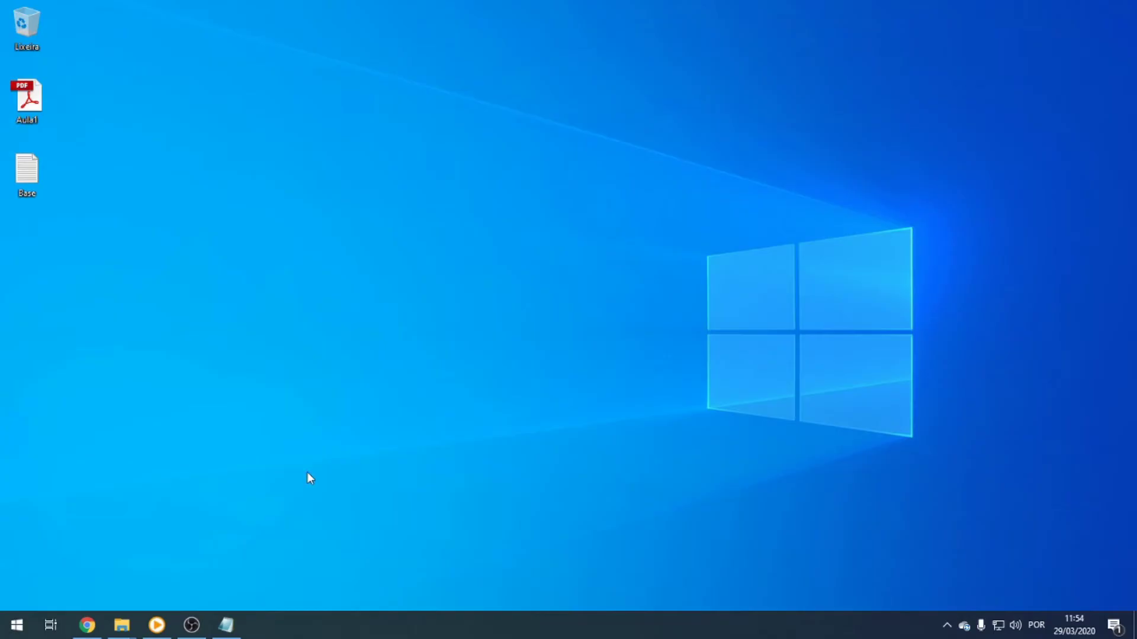
Switch to Excel and make sure the Desenvolvedor tab is enabled in the ribbon customization options.
key(super)
click(357, 446)
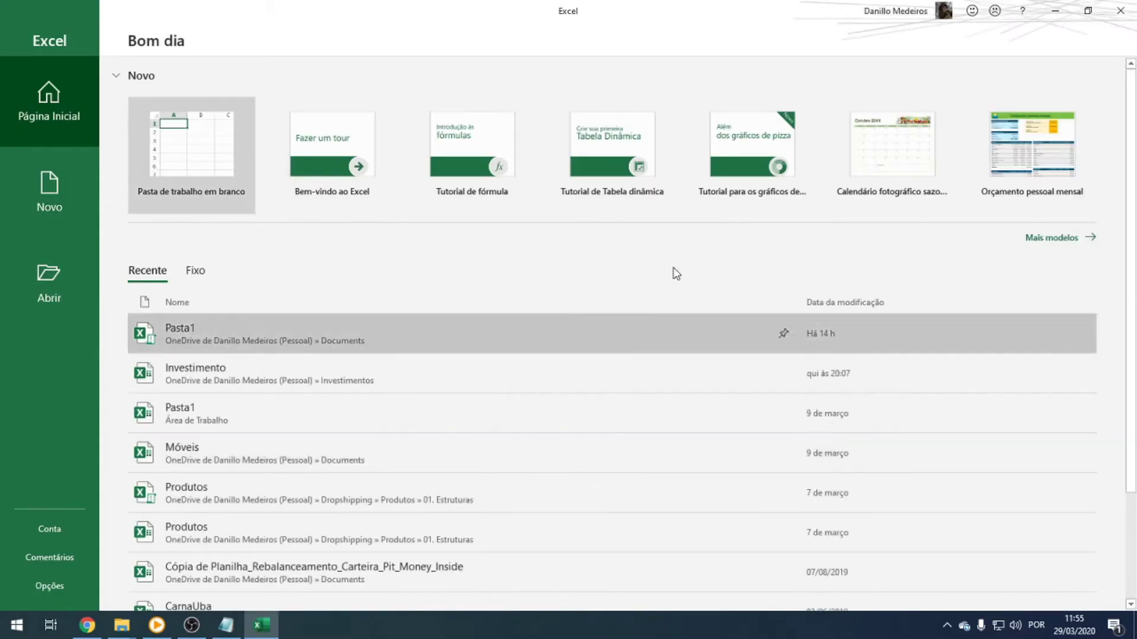
click(59, 583)
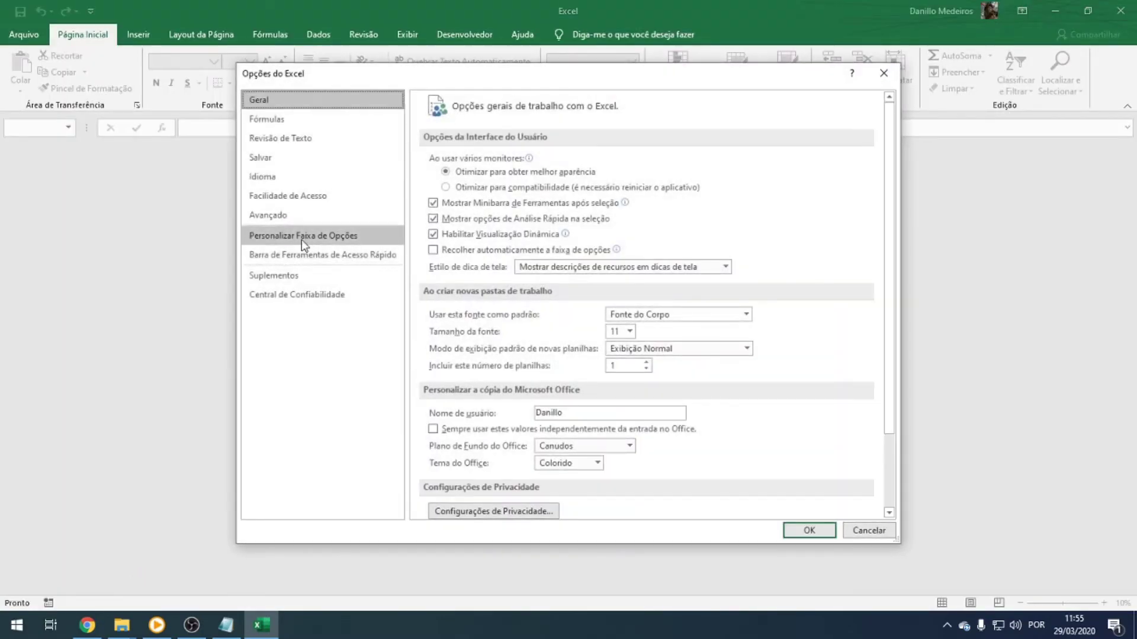
click(302, 239)
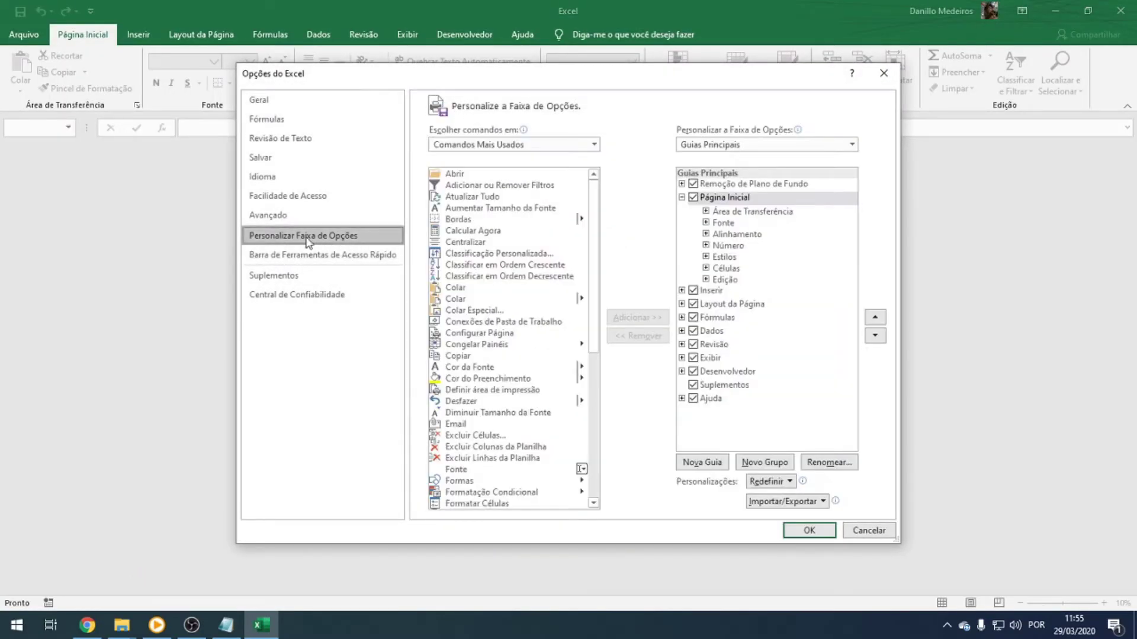
click(693, 372)
click(809, 531)
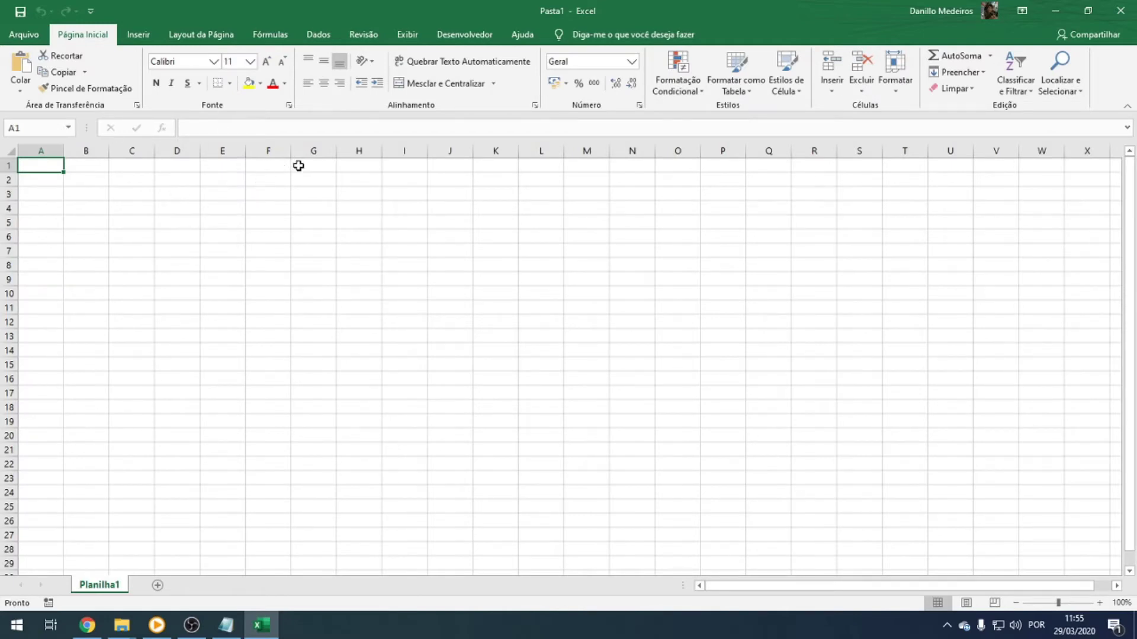
Create a query from the Access database Database1 in Documentos and open its tb_base table in Power Query for transformation.
click(317, 37)
click(88, 92)
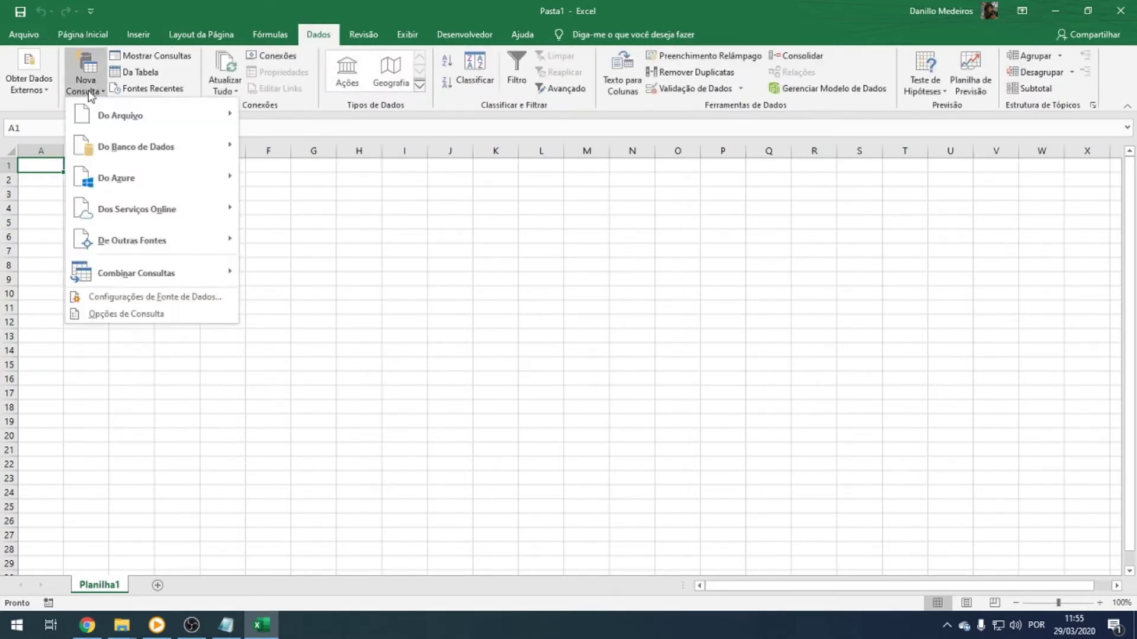
mouse_move(179, 149)
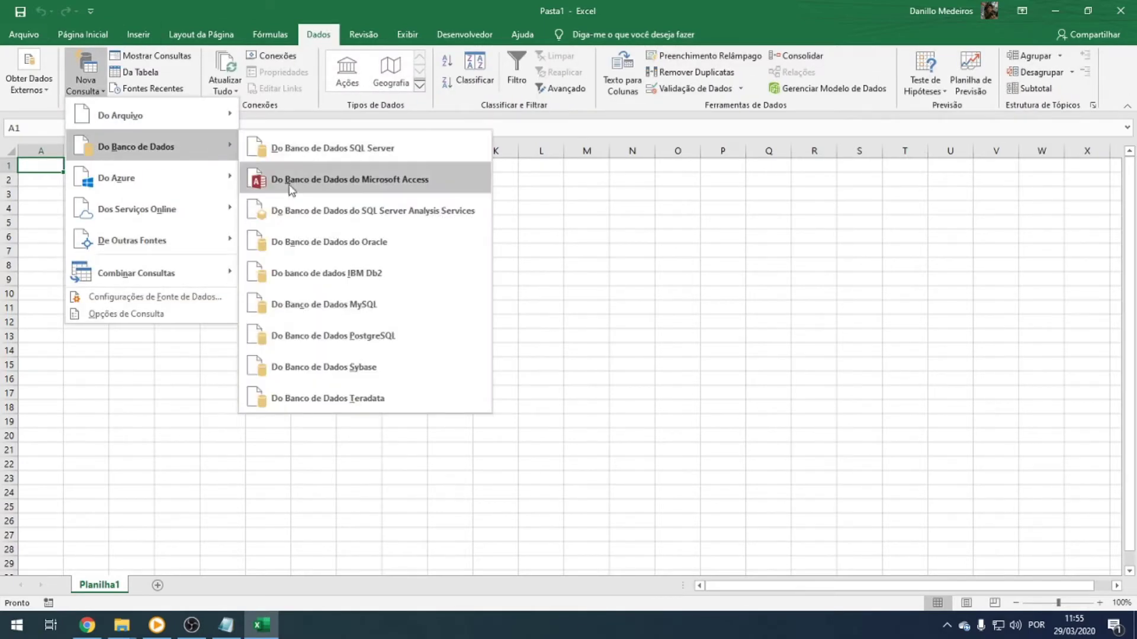
click(359, 185)
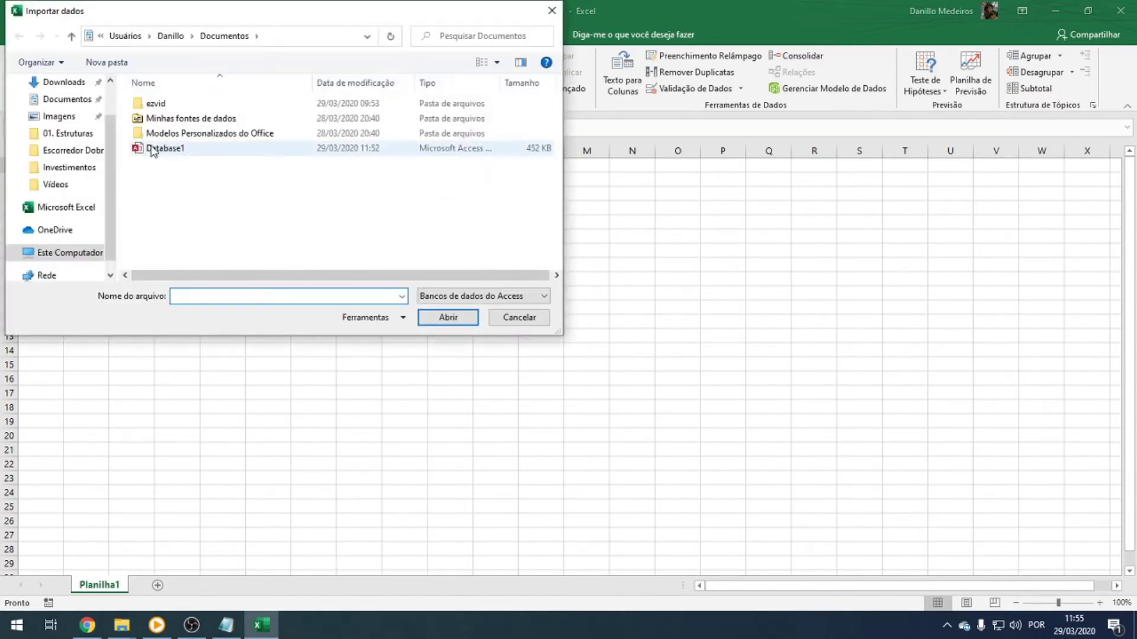
double_click(167, 149)
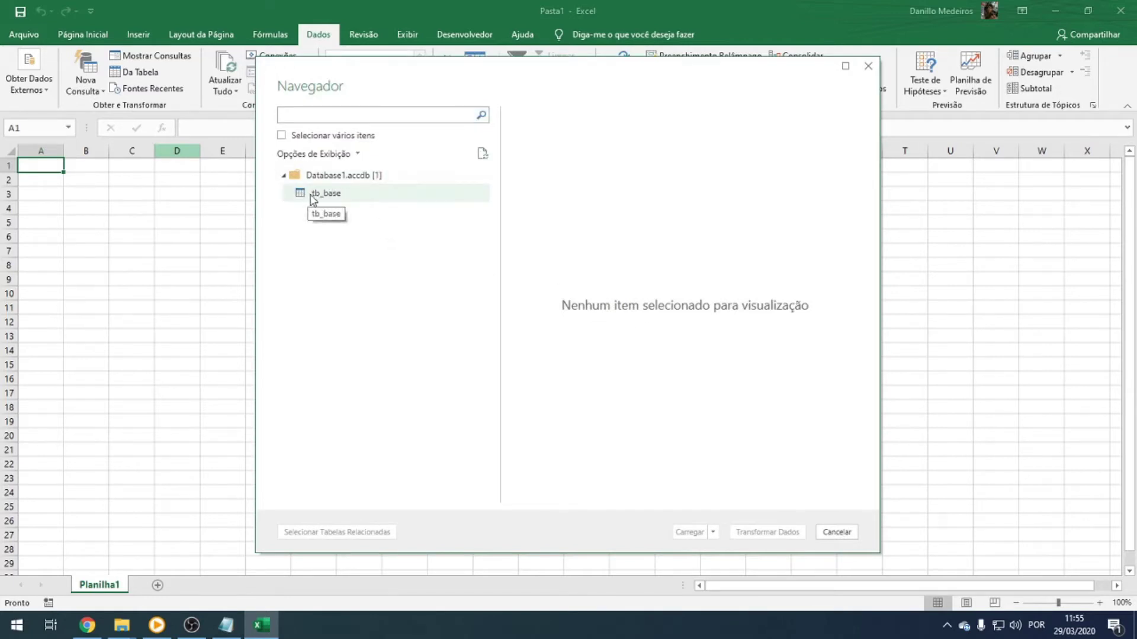
click(326, 196)
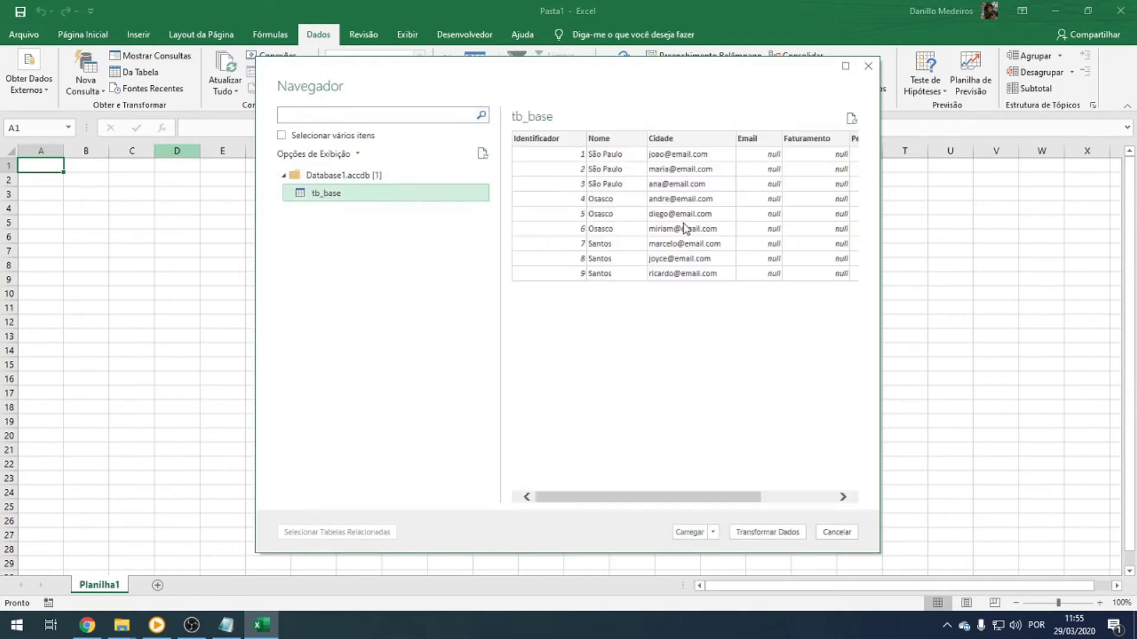
click(766, 534)
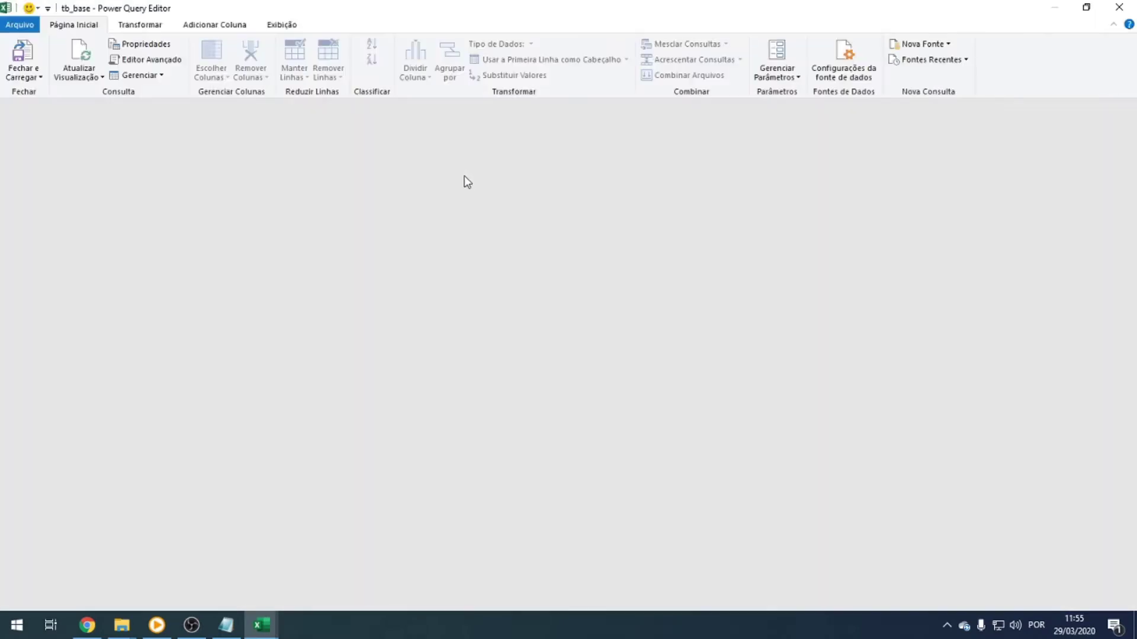
Keep only the Identificador, Nome, Cidade and Email columns in the query, excluding Faturamento, Percentual and Comissao.
click(415, 117)
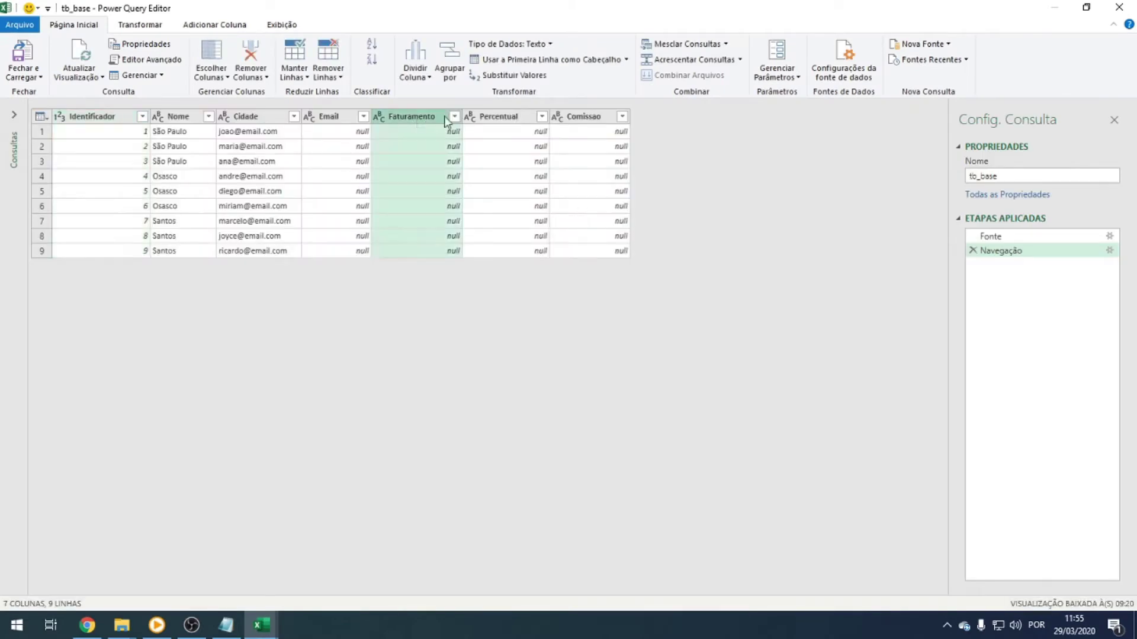
click(499, 117)
click(582, 120)
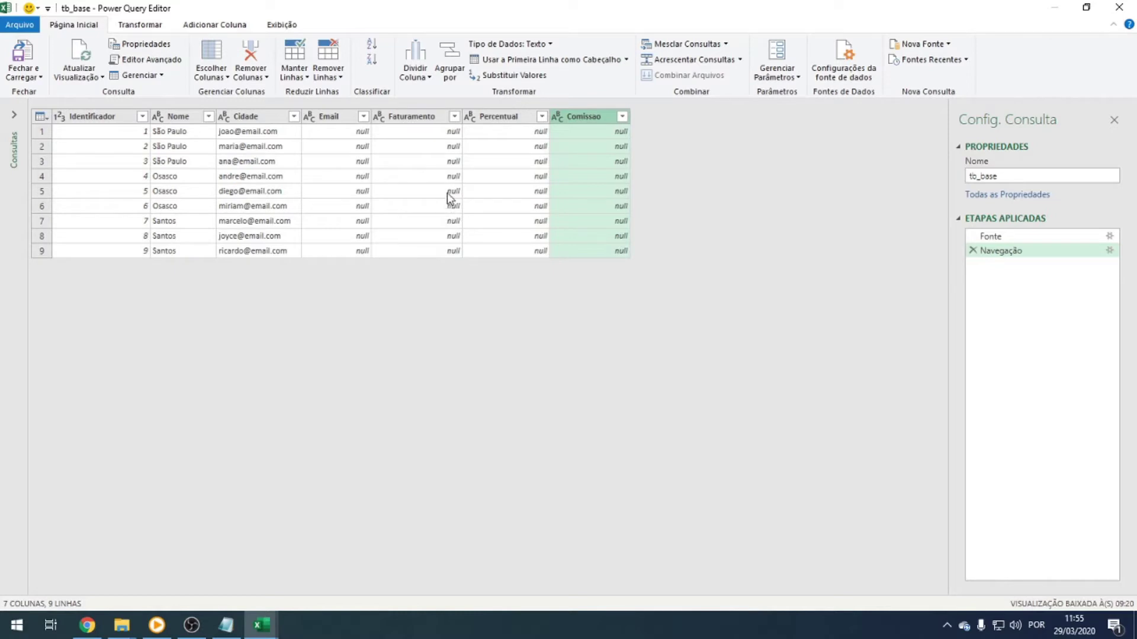
click(219, 54)
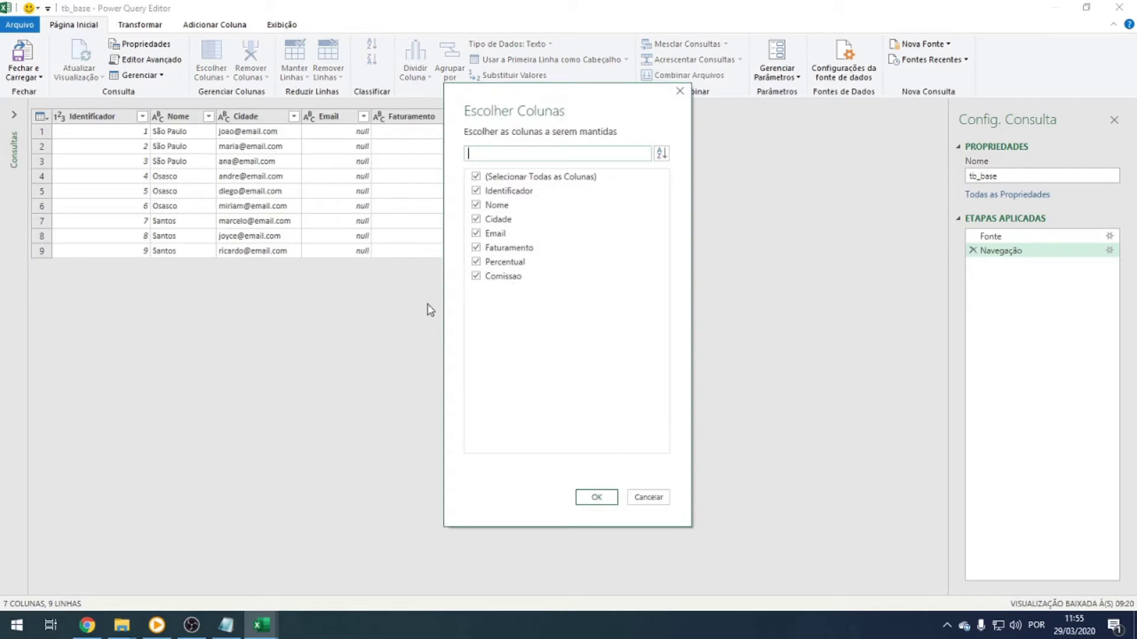
click(475, 247)
click(476, 261)
click(476, 276)
click(597, 498)
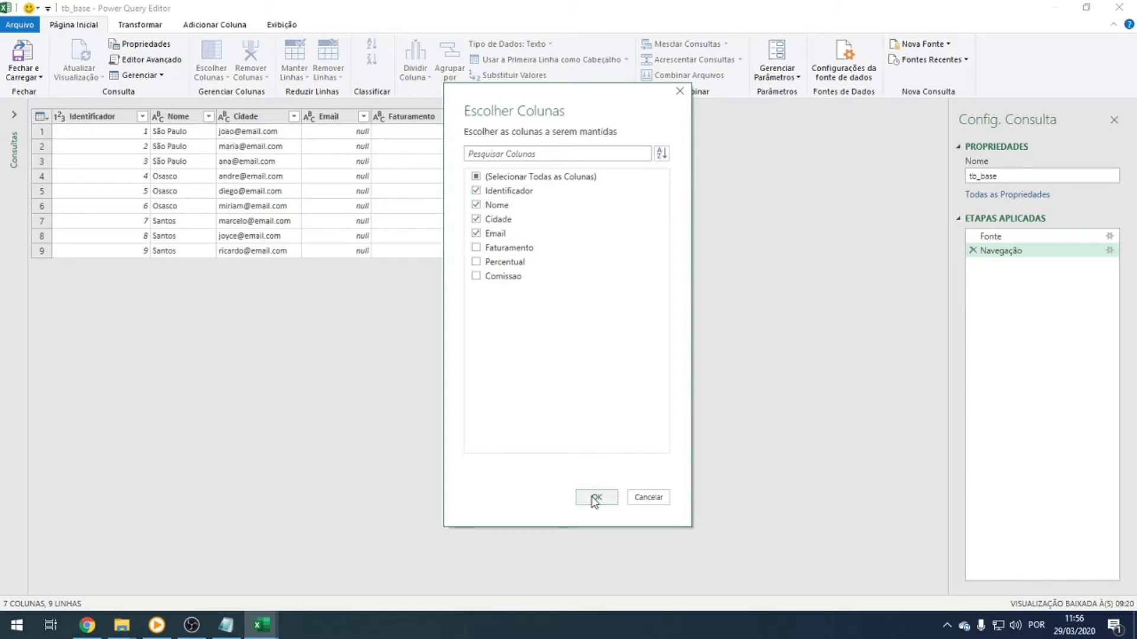
Close the Power Query editor and load the tb_base query as a table on a new worksheet.
click(22, 59)
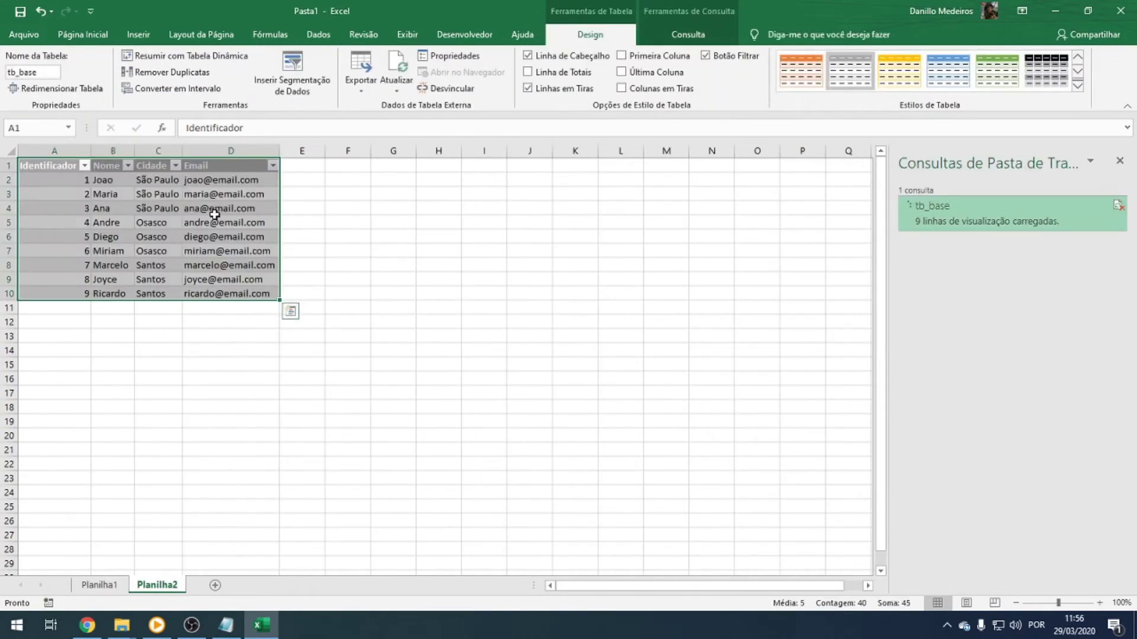
click(304, 166)
drag(304, 167, 380, 164)
Add the column headers Faturamento, Percentual and Comissão beside the Email column, starting in E1.
click(301, 166)
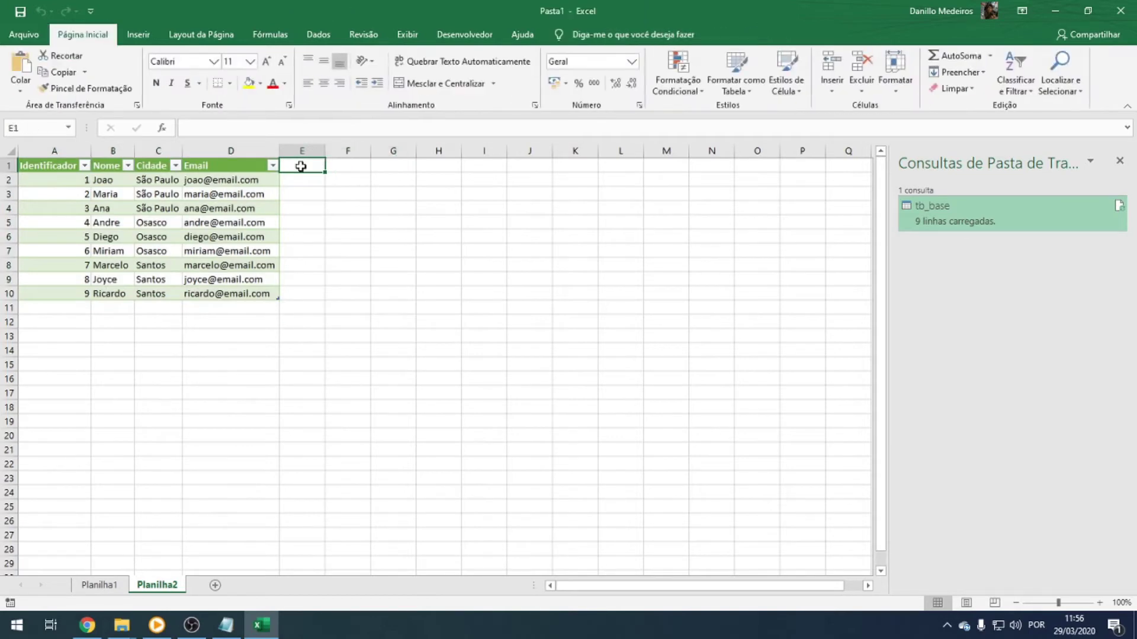
text(Faturamento)
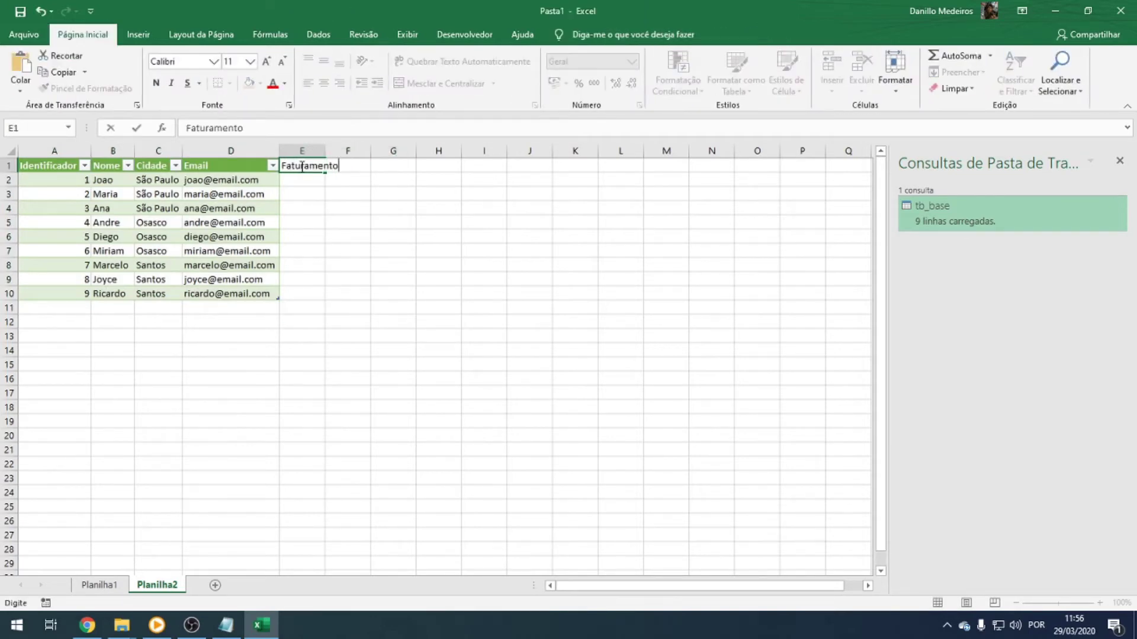
key(Tab)
text(Percentual)
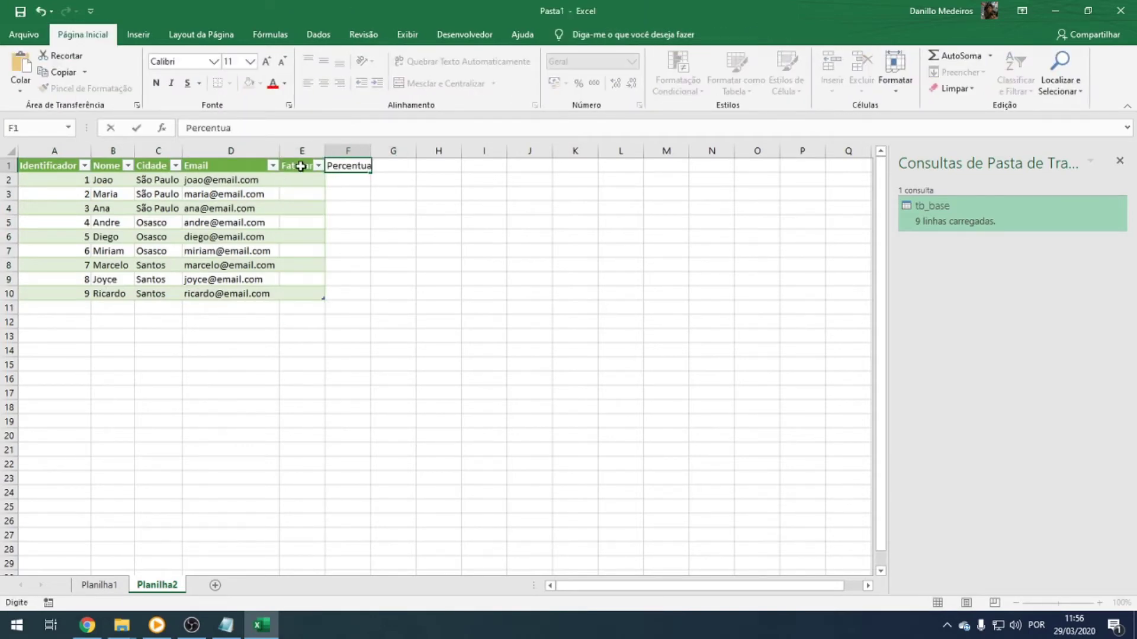
key(Tab)
text(Comissão)
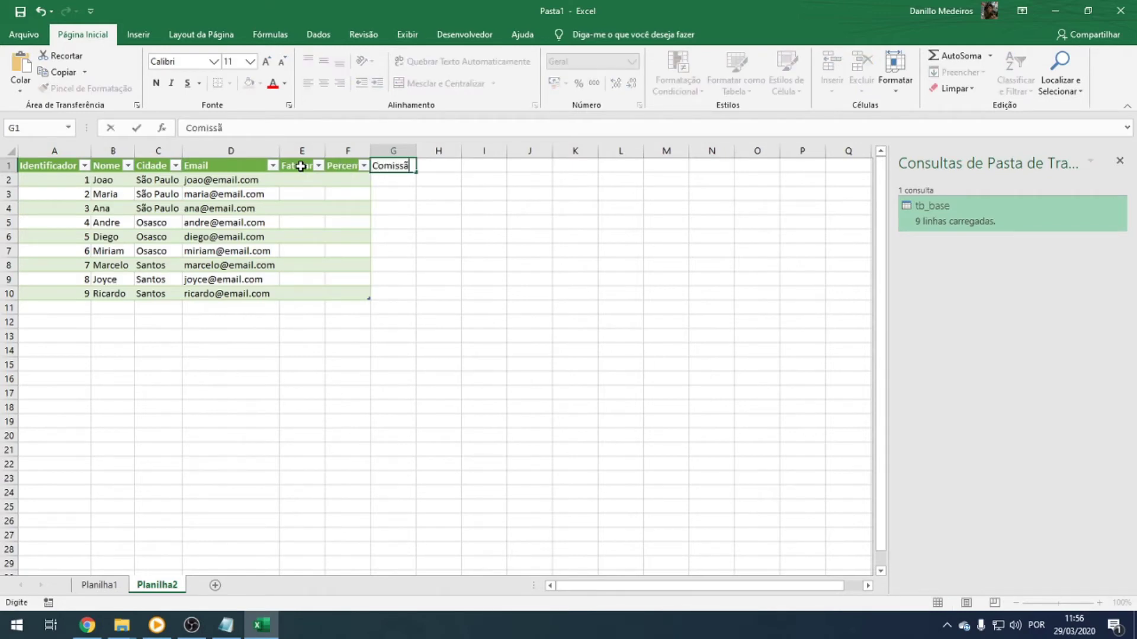
key(Return)
key(Up)
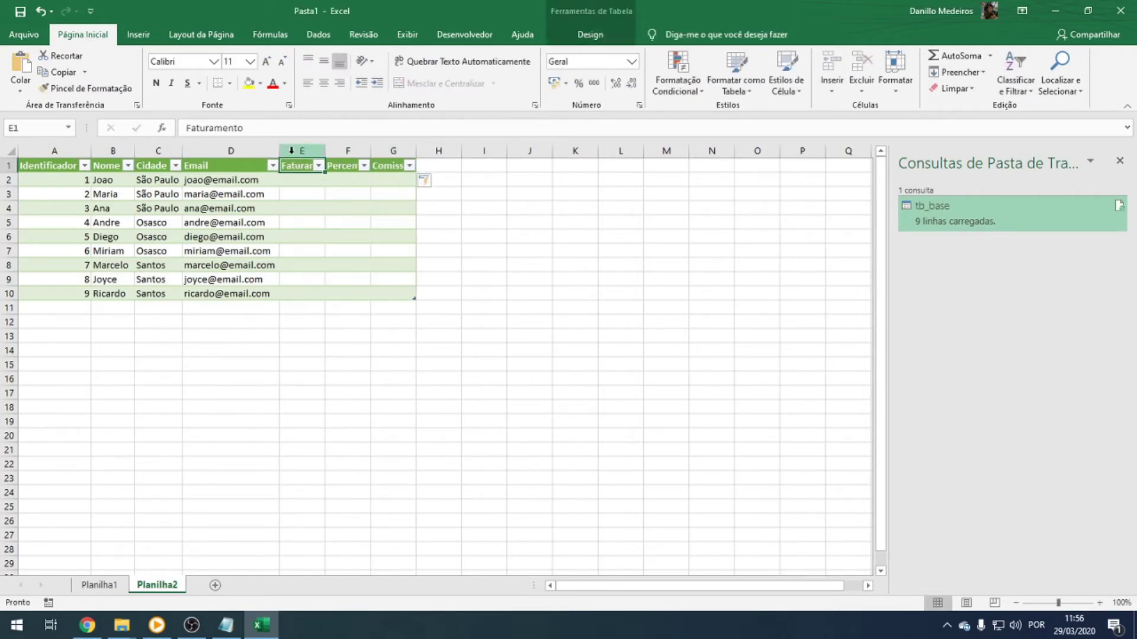
Auto-fit the widths of the Faturamento, Percentual and Comissão columns to their headers.
drag(302, 150, 391, 150)
double_click(371, 151)
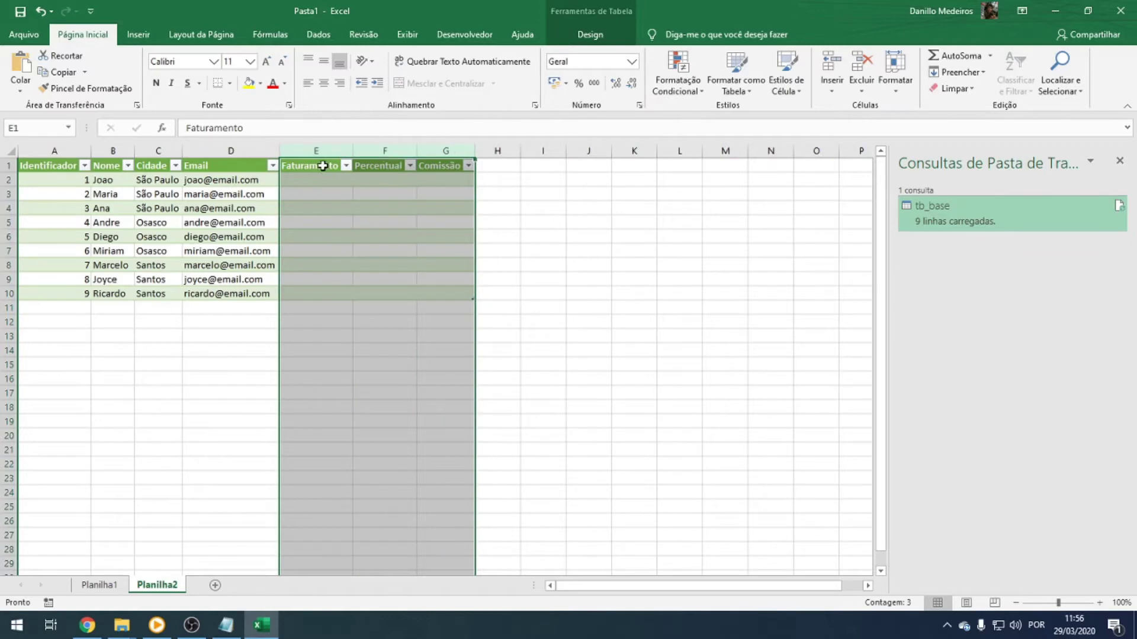
drag(321, 166, 431, 166)
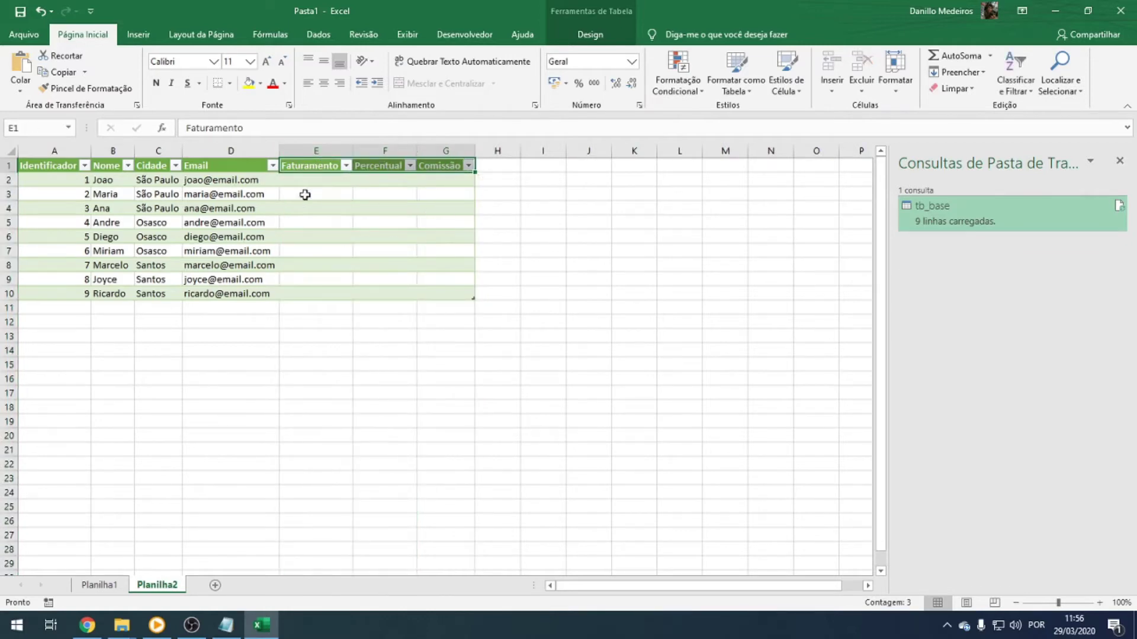
drag(298, 180, 444, 296)
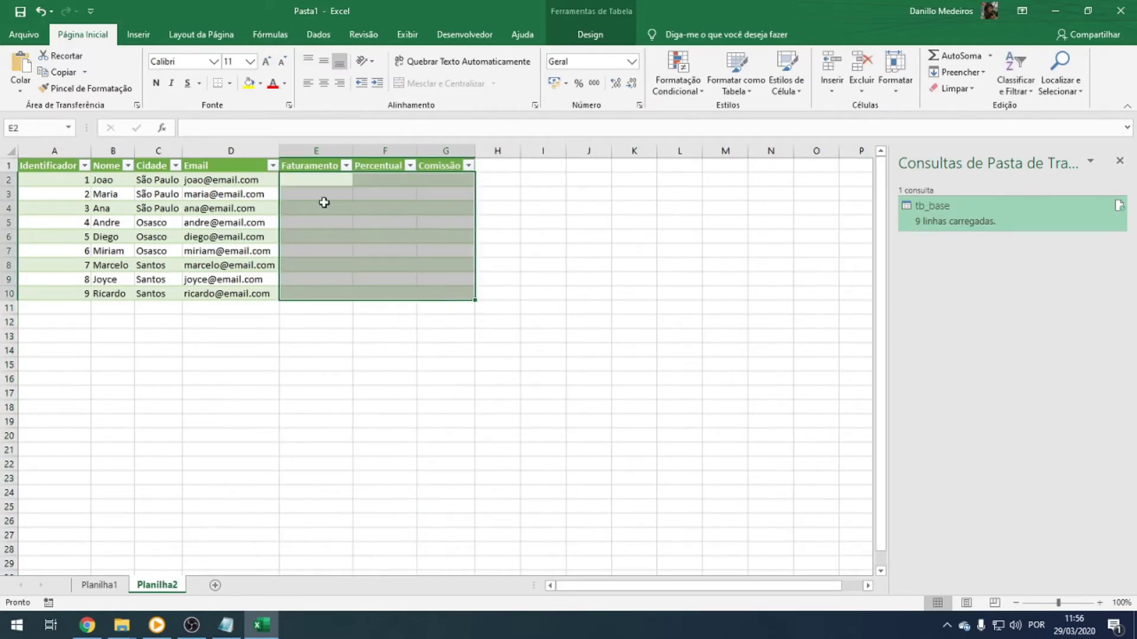
Fill the Faturamento column with random values using =ALEATÓRIOENTRE(1000;12000), starting in E2.
mouse_move(319, 180)
mouse_down()
mouse_move(325, 278)
mouse_move(444, 158)
mouse_move(363, 158)
mouse_move(318, 175)
mouse_up()
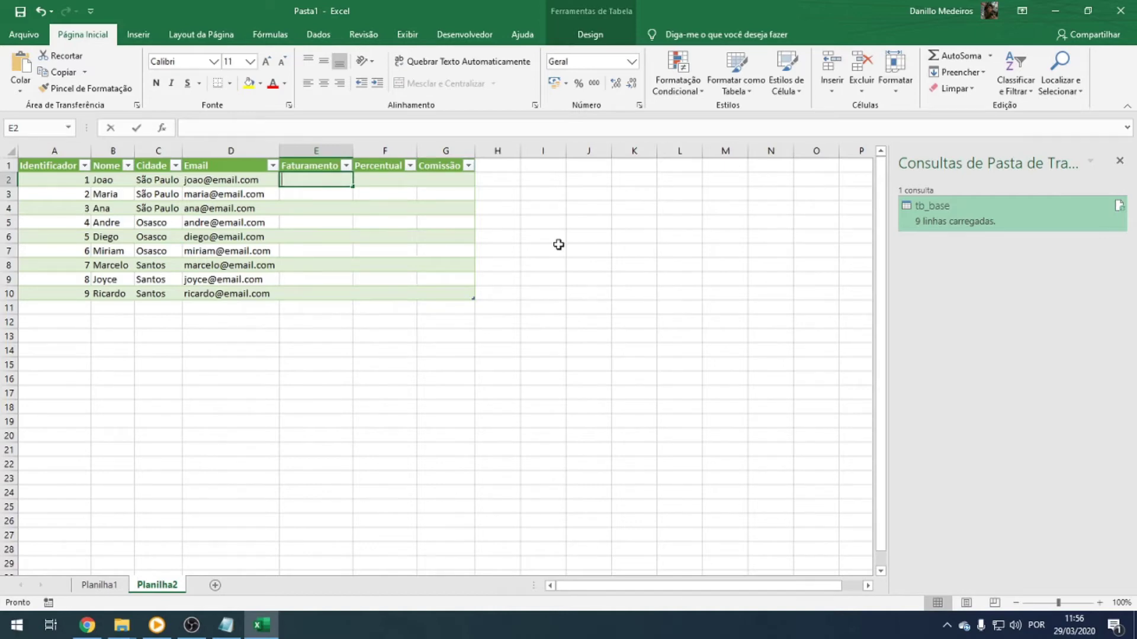
text(=ale)
key(Down)
key(Tab)
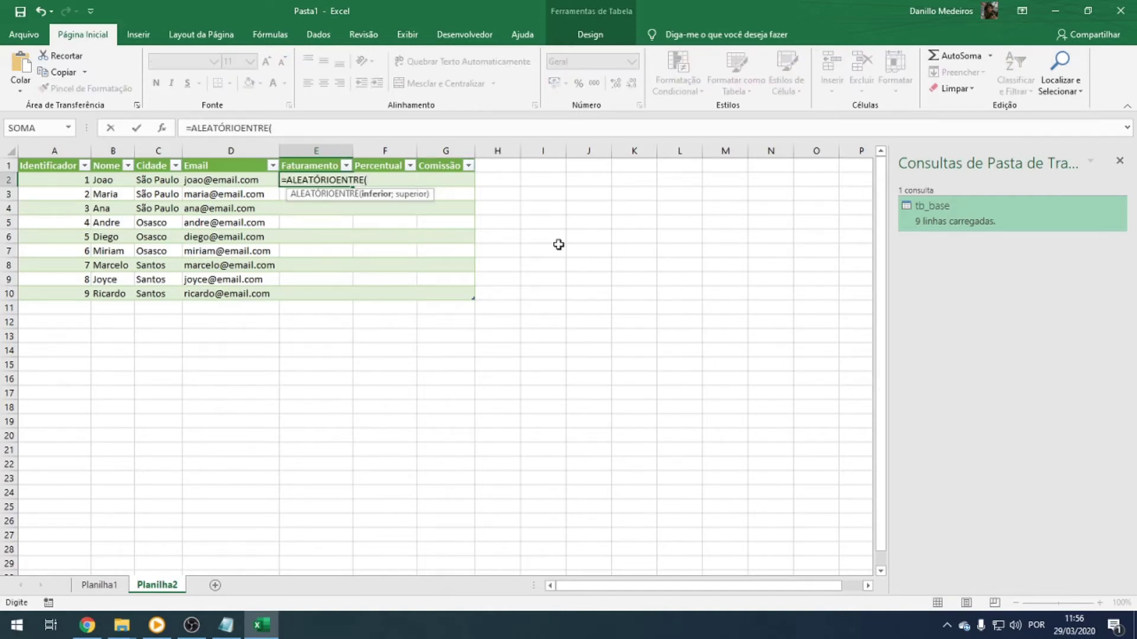
text(1000;1200)
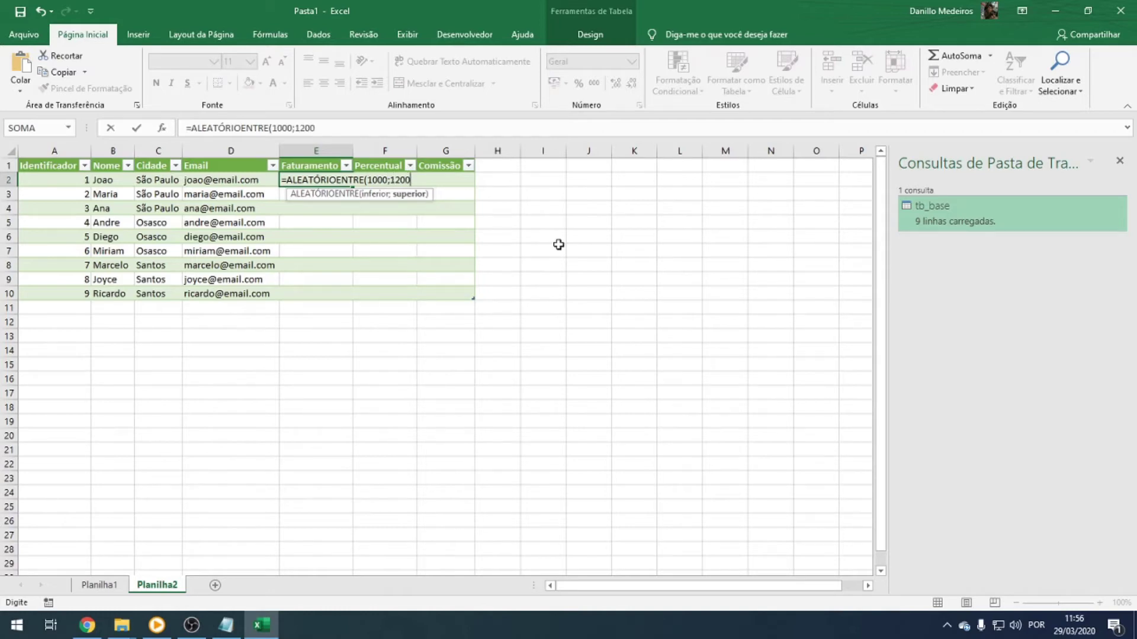
text(0))
key(Return)
Sort the table by the random Faturamento formulas from smallest to largest.
key(Up)
key(Up)
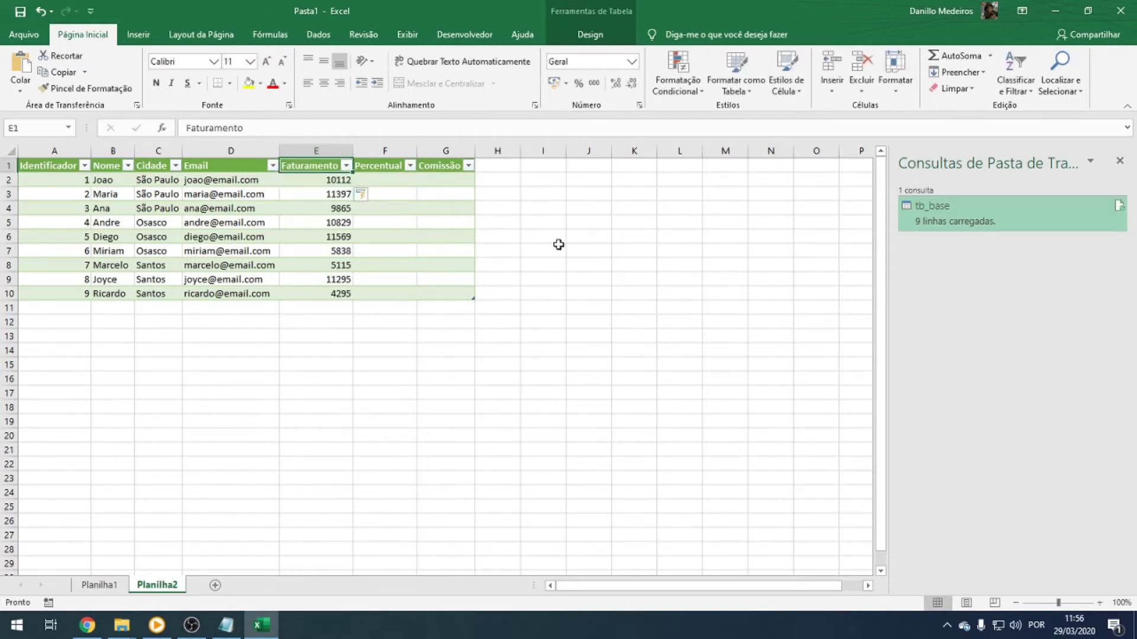
key(alt+Down)
key(Return)
Replace the random formulas in the Faturamento column with their fixed values, pasting values over E2:E10.
key(Down)
key(ctrl+shift+Down)
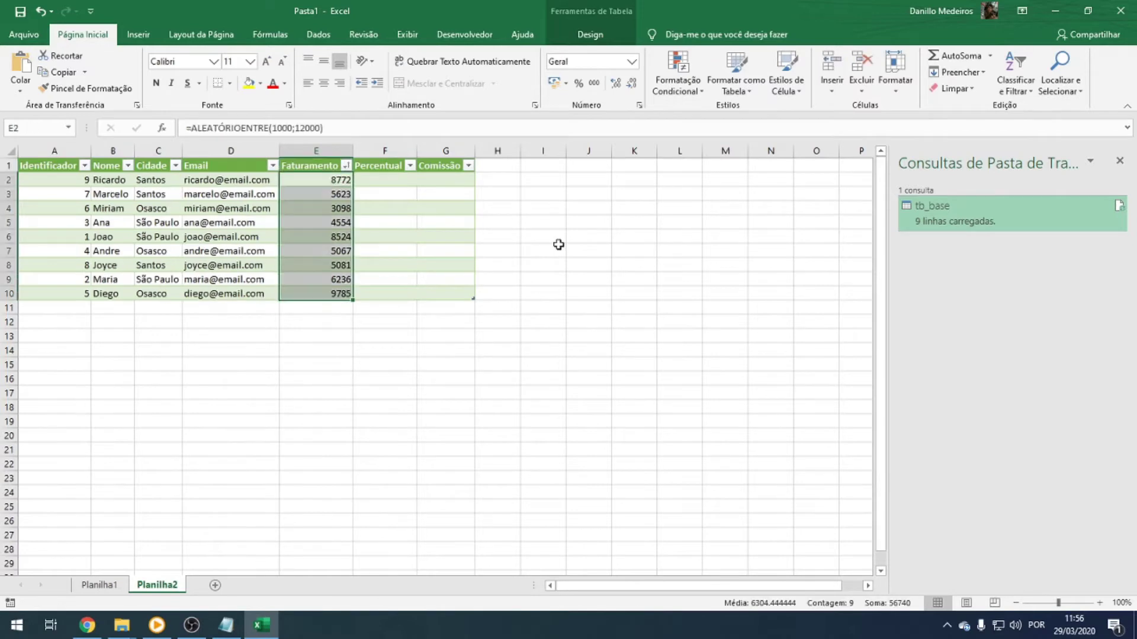
key(ctrl+c)
key(alt+c)
key(v)
key(v)
key(Escape)
key(Escape)
Re-sort the table rows by the fixed Faturamento values in ascending order.
key(Right)
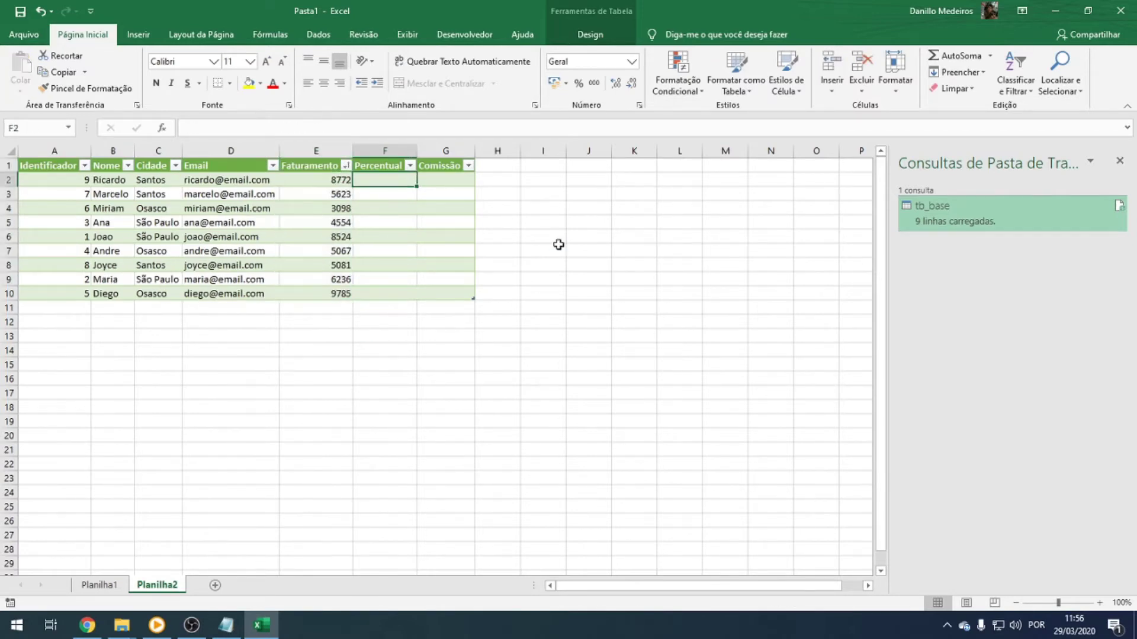
key(Left)
key(Up)
key(alt+Down)
key(Return)
Enter 10% as the Percentual for the two rows with the lowest Faturamento, F2 and F3.
key(Right)
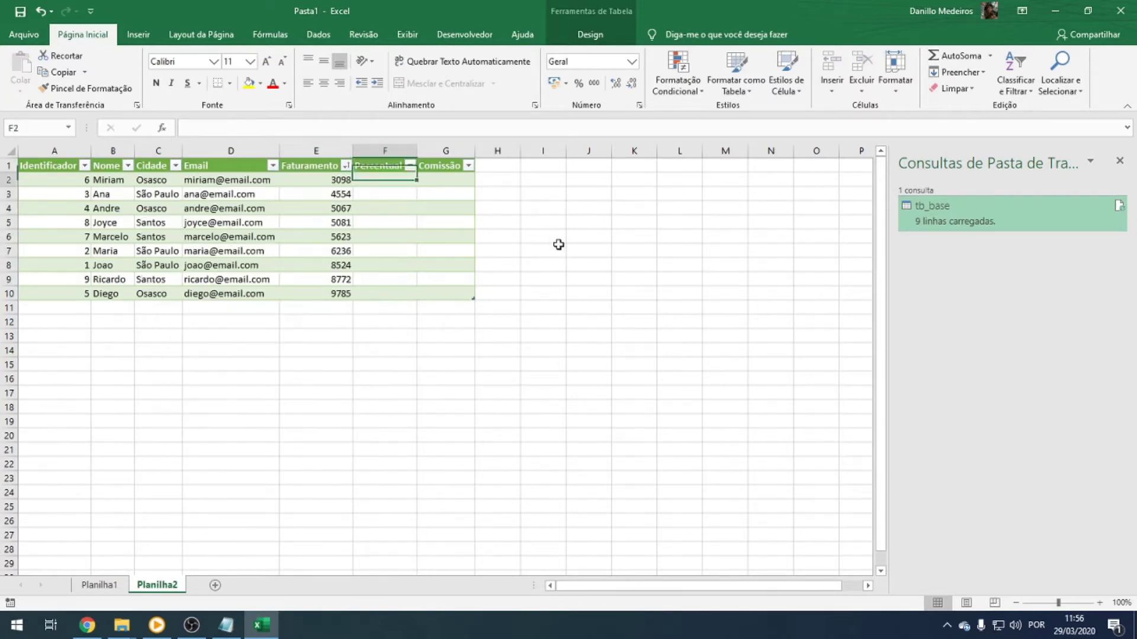
key(Down)
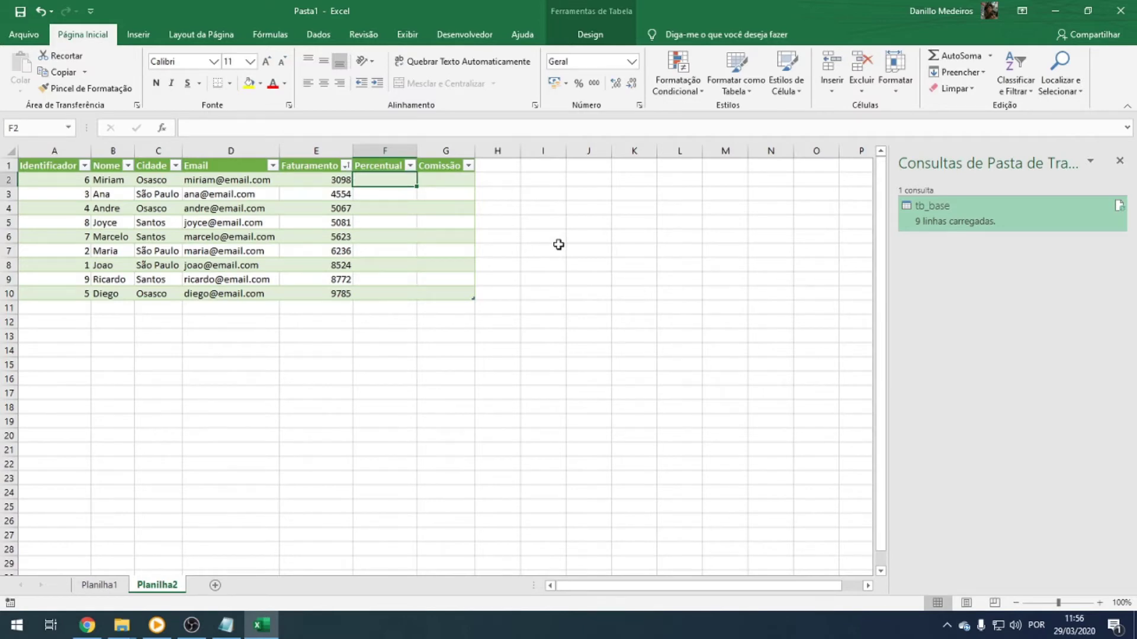
text(1=)
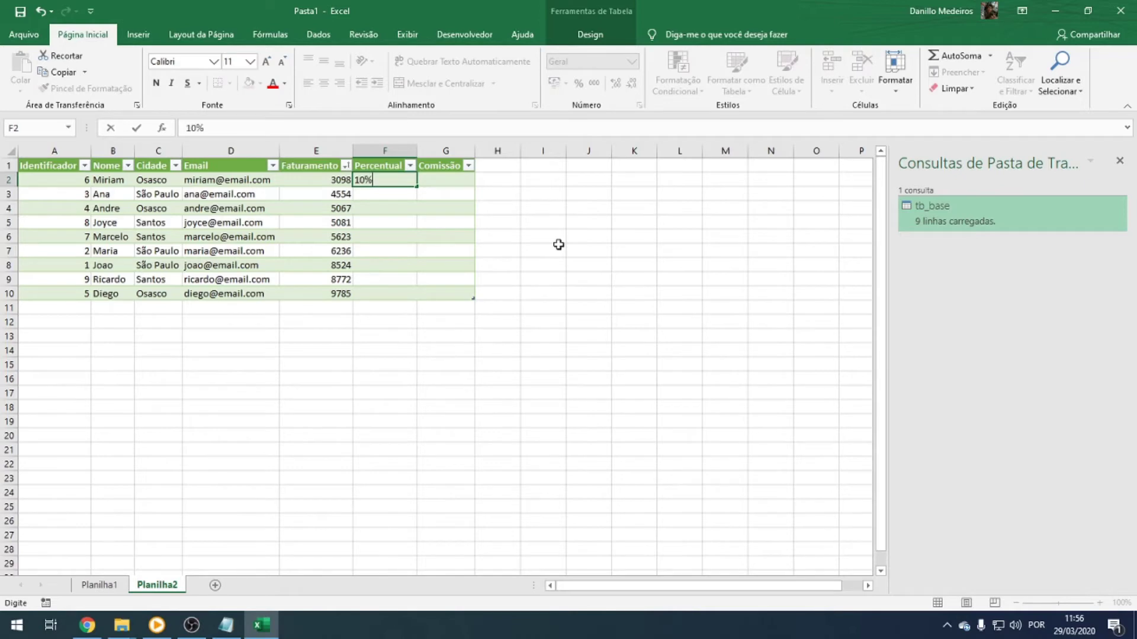
key(Return)
text(10%)
key(Return)
Enter 20% as the Percentual for each remaining row, F4 through F10.
text(20)
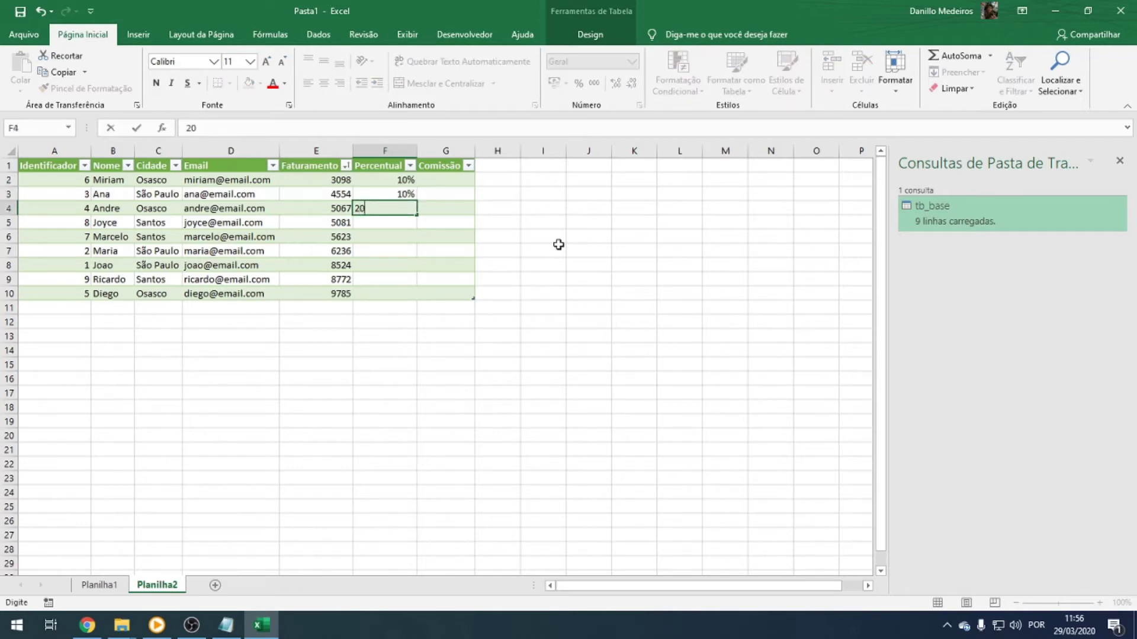
text(%)
key(Return)
text(20%)
key(Return)
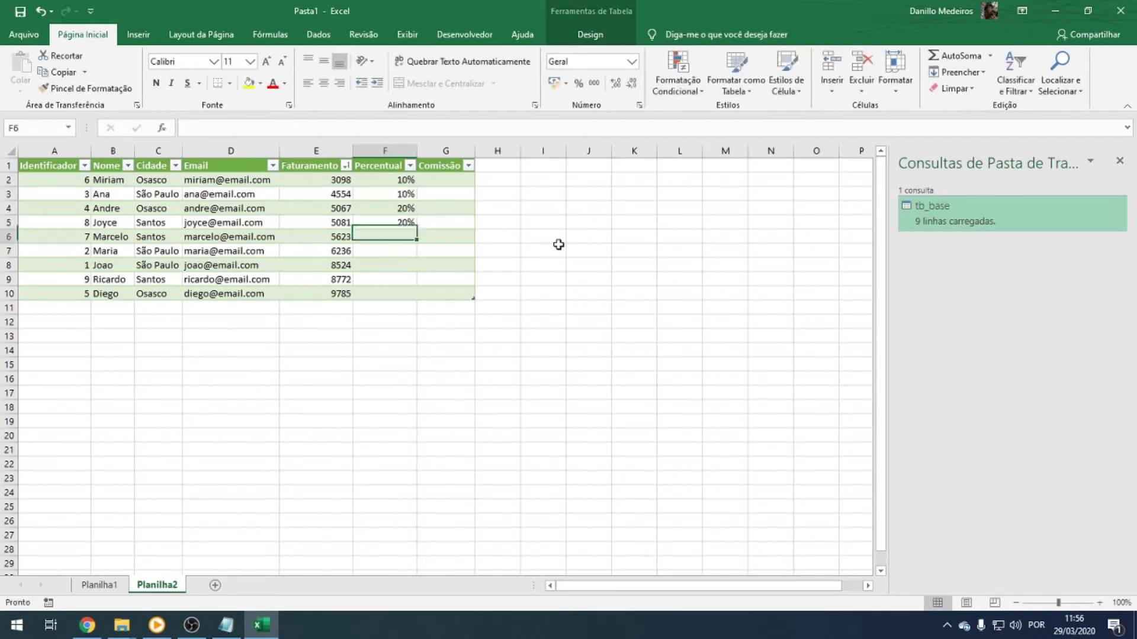
text(20%)
key(Return)
text(20)
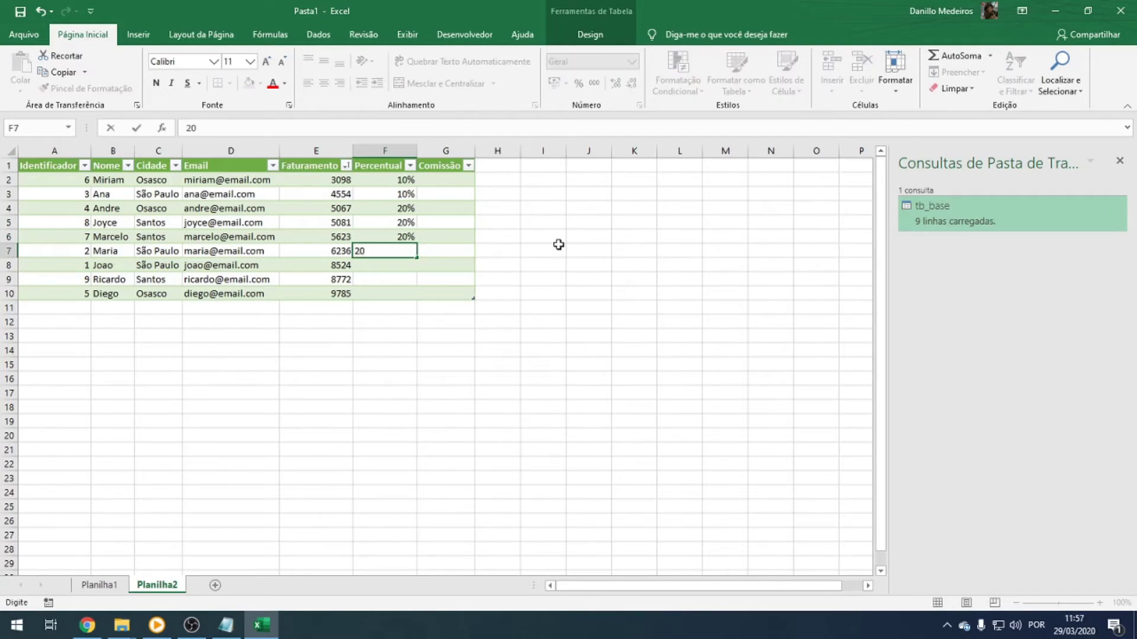
text(%)
key(Return)
text(20%)
key(Return)
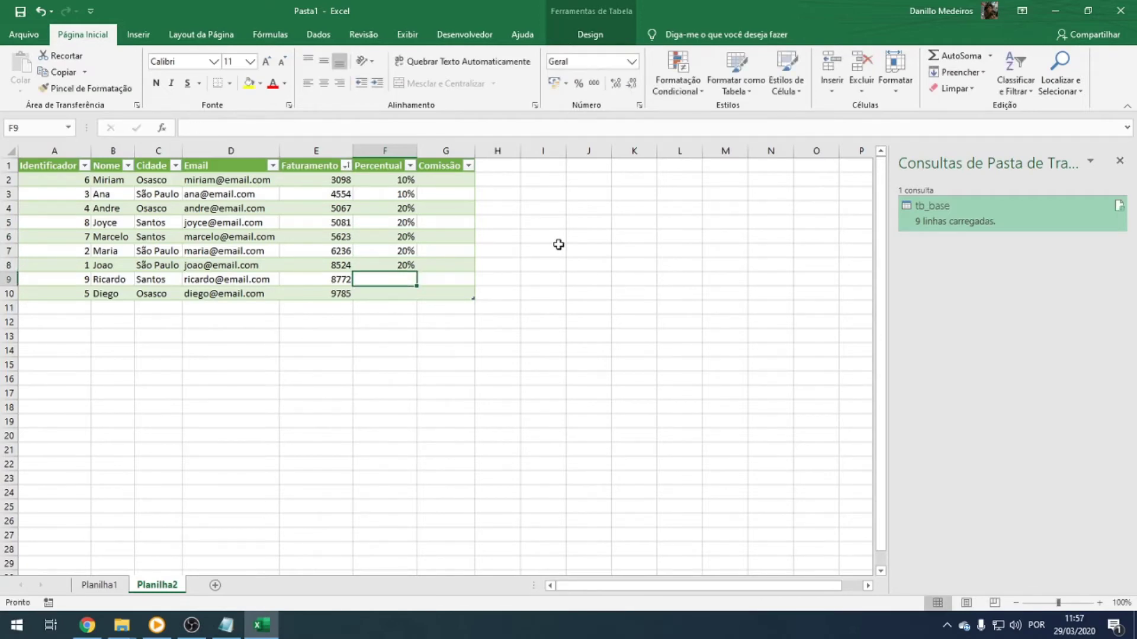
text(20%)
key(Return)
text(20%)
key(Return)
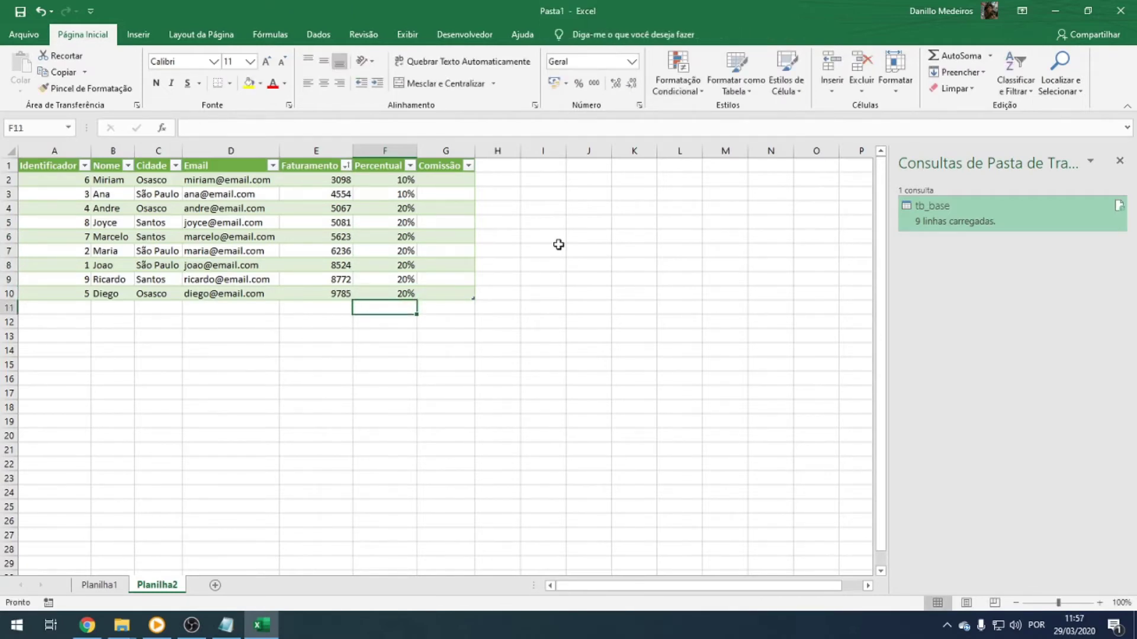
key(Up)
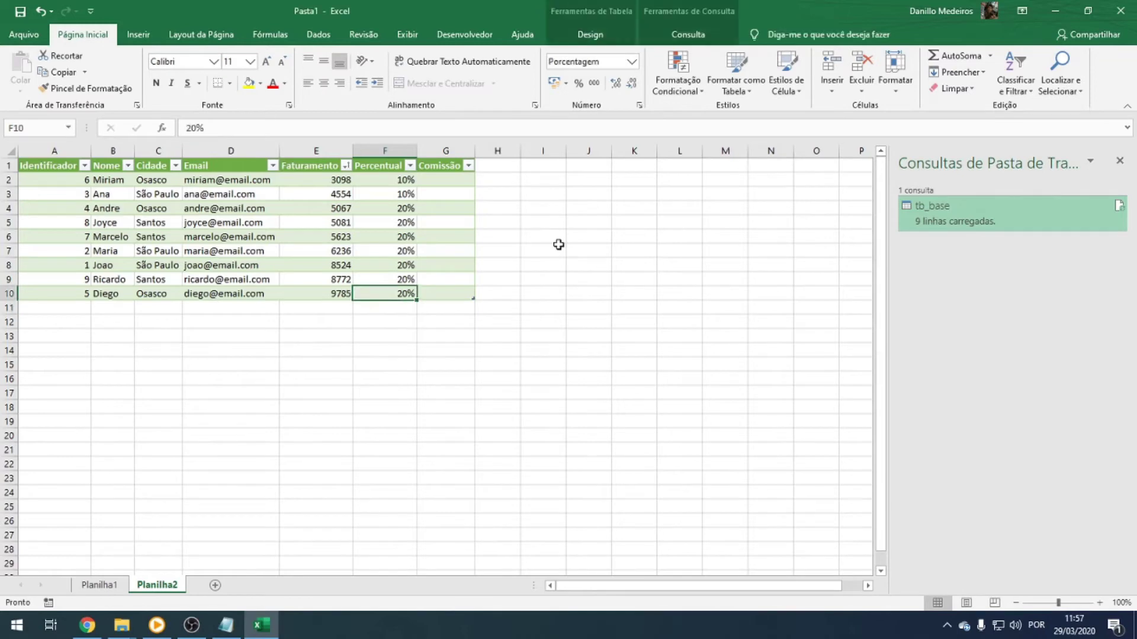
Format the Faturamento values in E2:E10 with the R$ accounting number format.
click(340, 180)
key(ctrl+shift+Down)
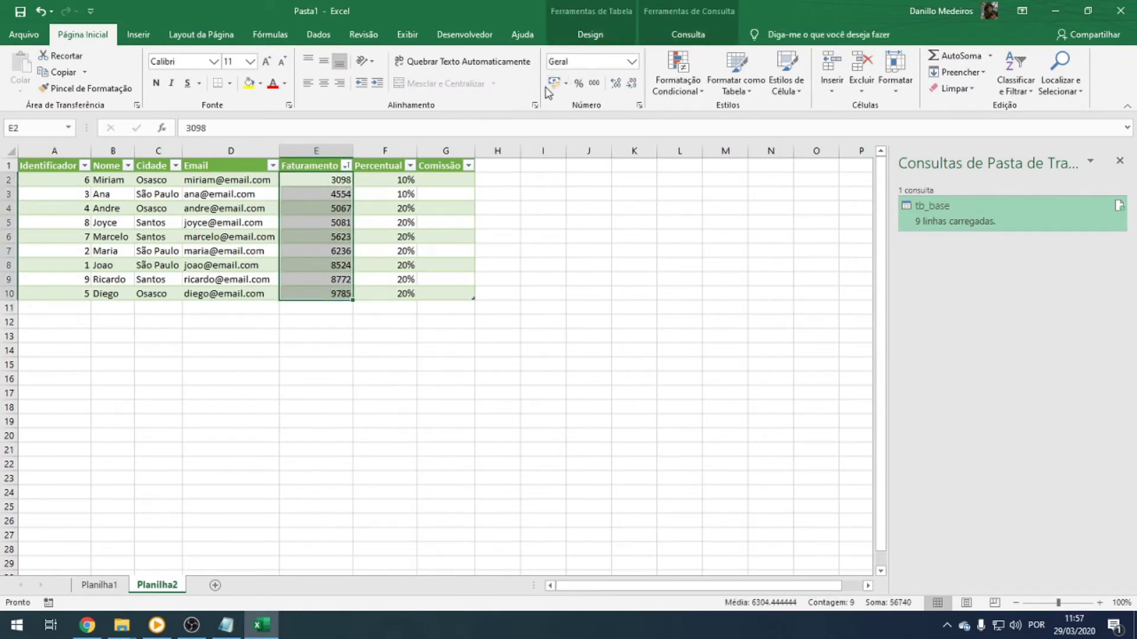
click(553, 83)
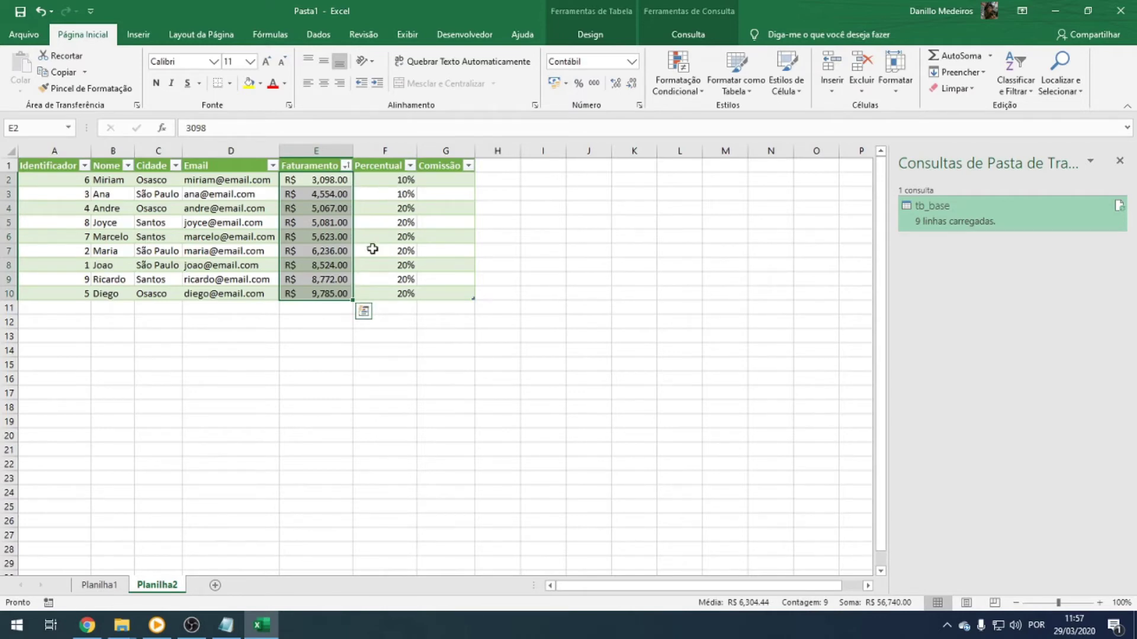
Sort the table by Identificador from smallest to largest.
click(151, 180)
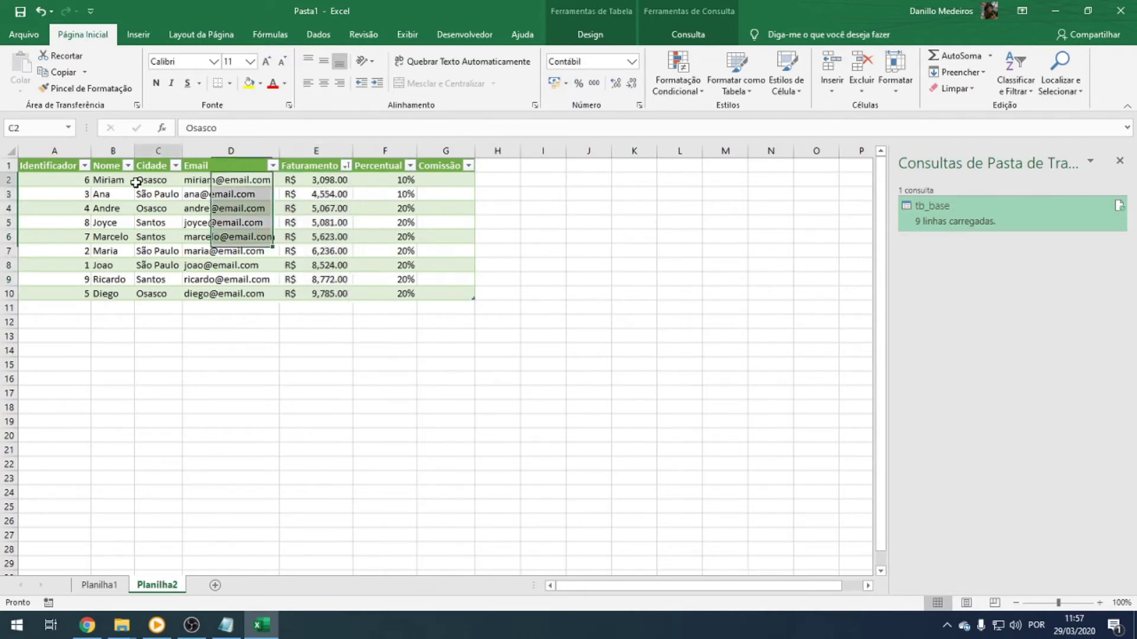
click(84, 165)
click(84, 181)
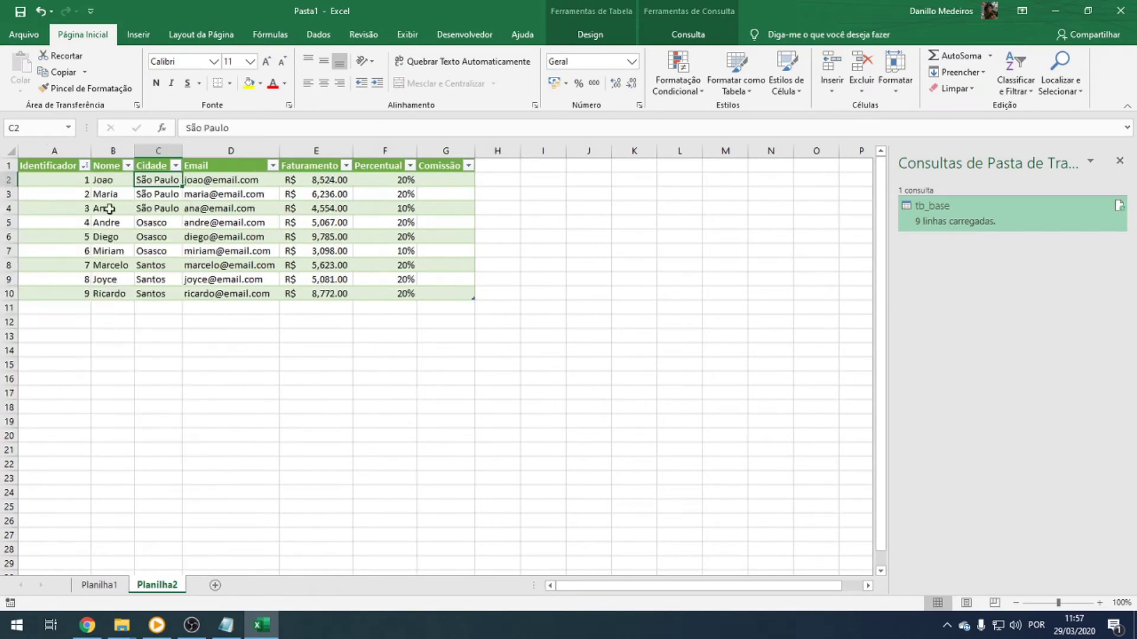
click(444, 180)
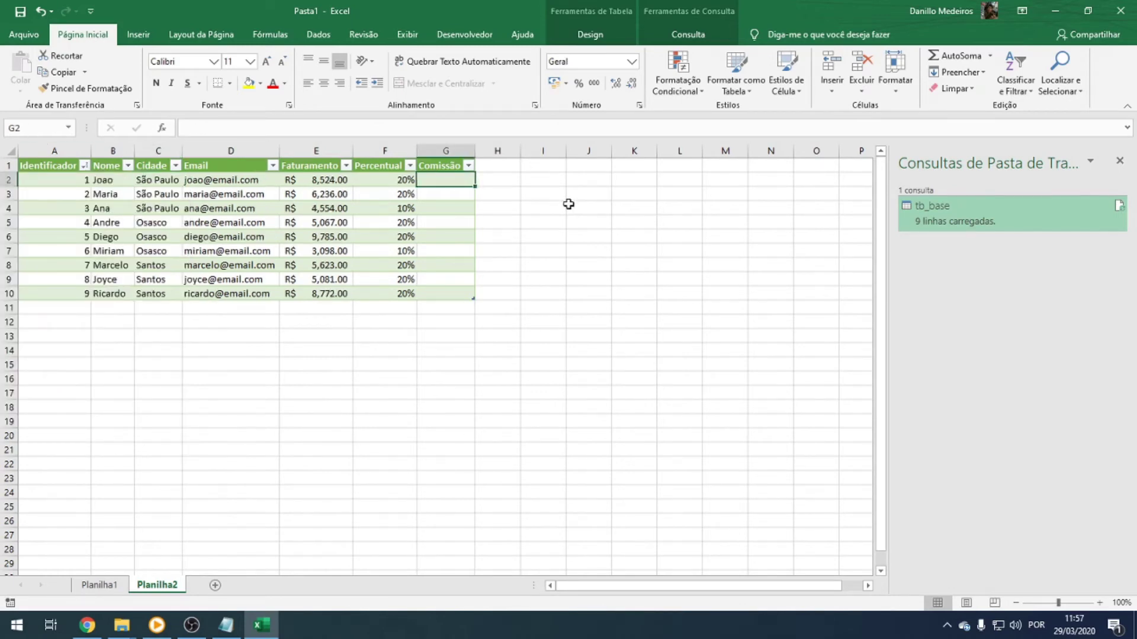
text(=)
key(Left)
key(Left)
key(Left)
key(Right)
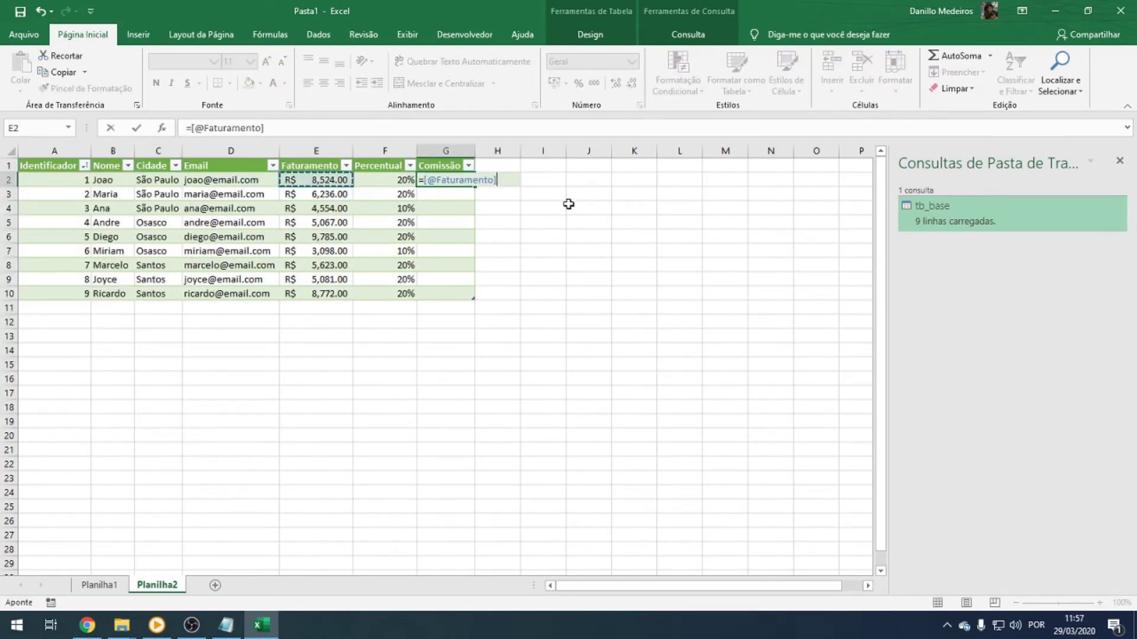
text(*)
key(Left)
key(Return)
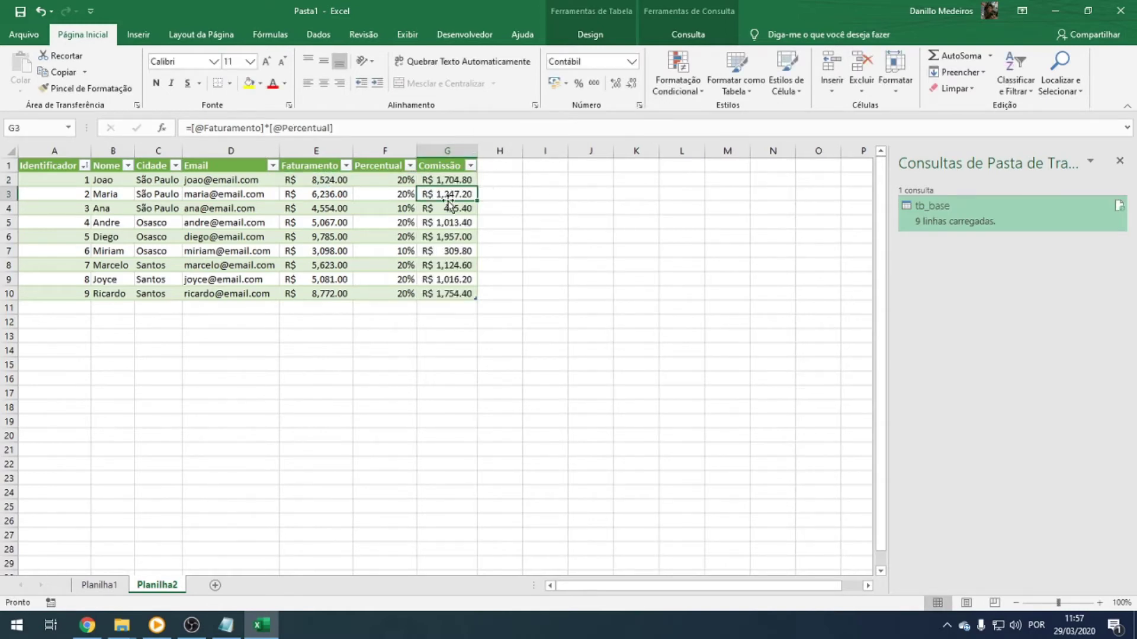
drag(449, 179, 440, 291)
drag(301, 178, 444, 292)
click(301, 177)
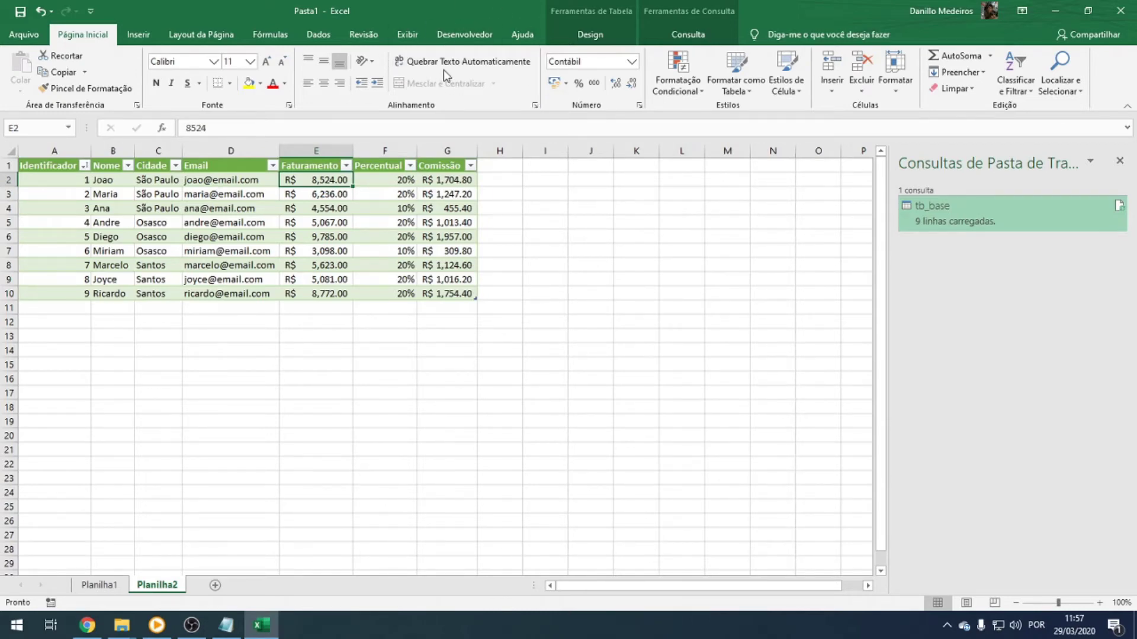
Open the workbook's Visual Basic editor and insert a new standard module into the project.
click(464, 35)
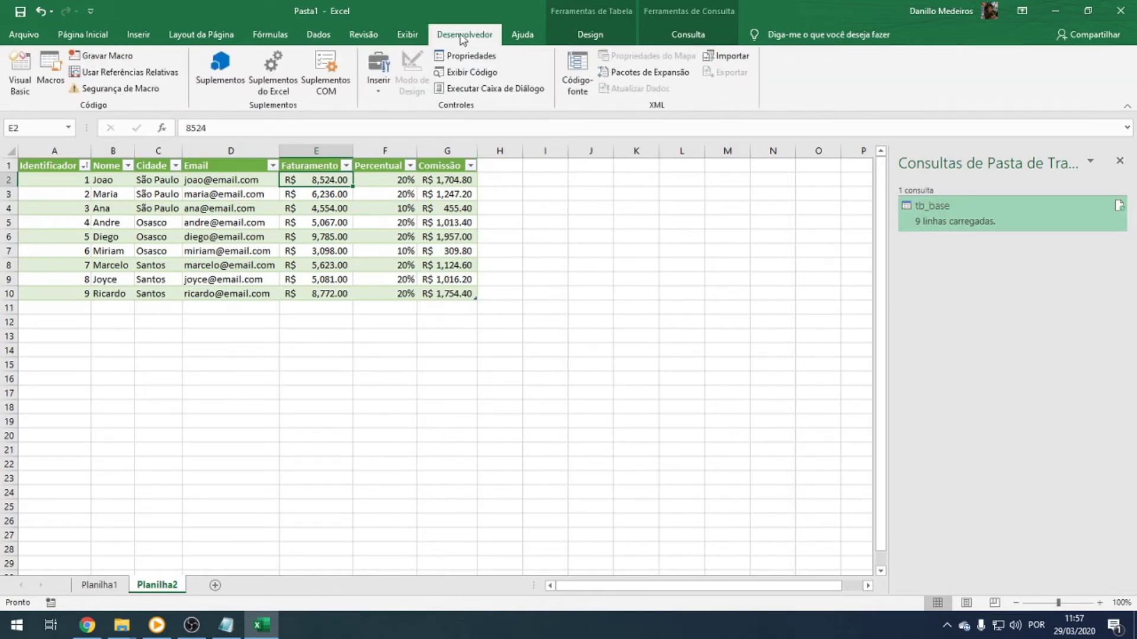
click(20, 74)
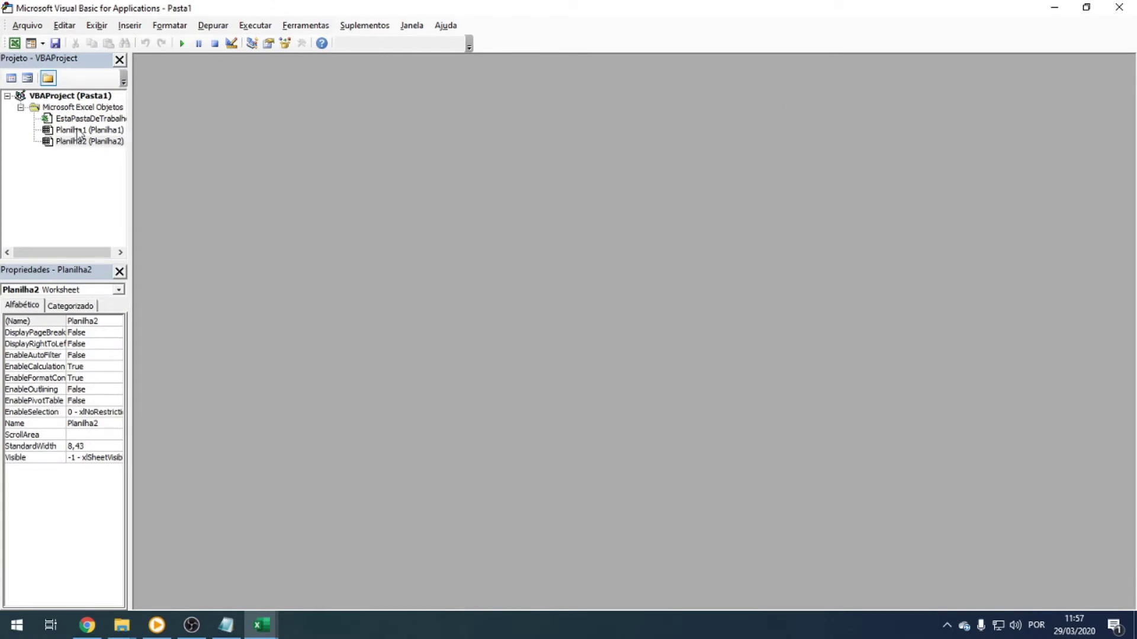
click(89, 143)
right_click(89, 145)
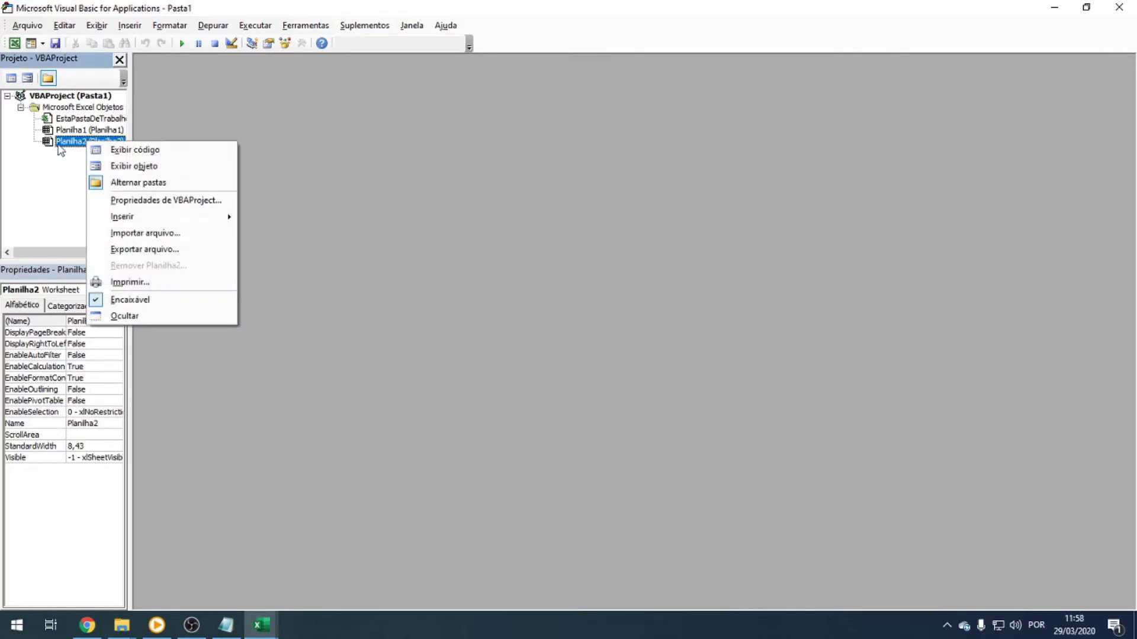
mouse_move(153, 217)
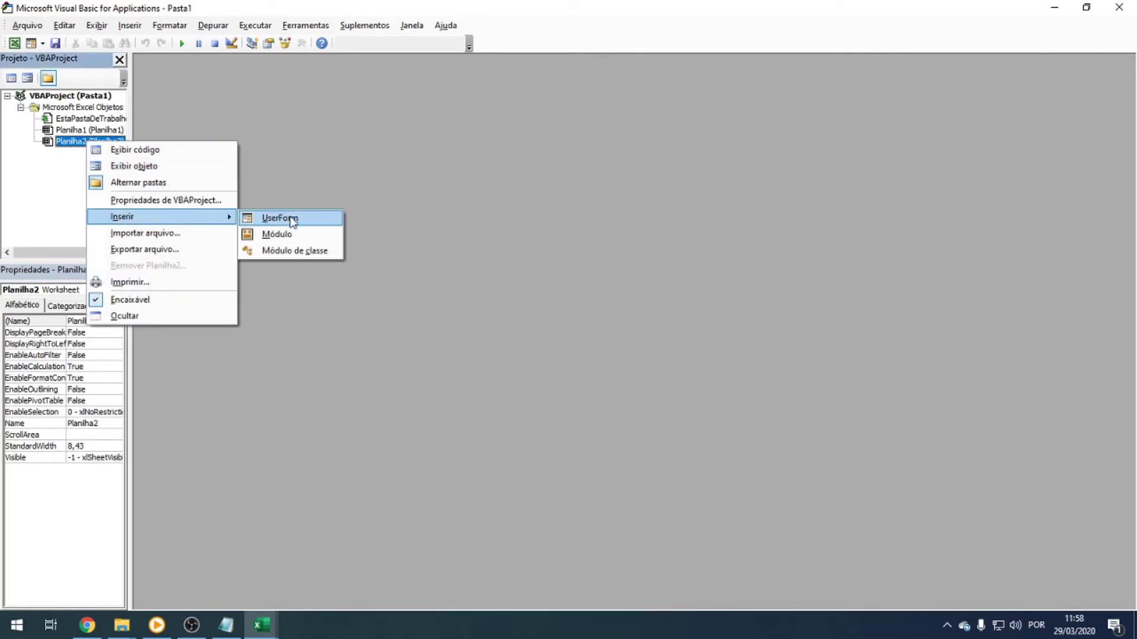
click(290, 234)
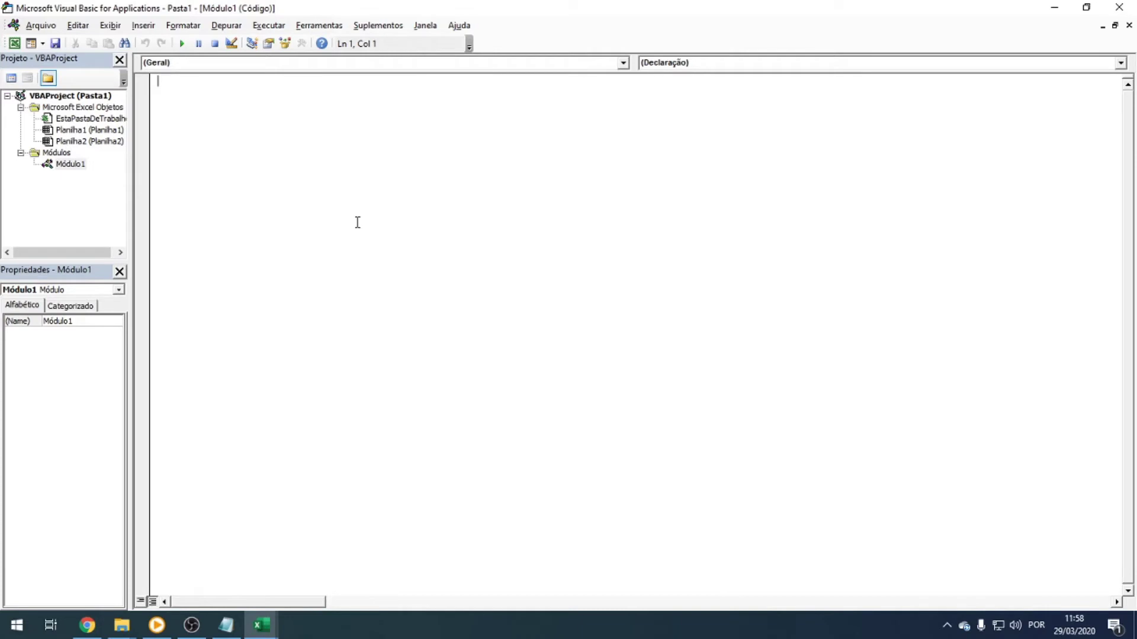
Create the atualizar() Sub and paste in the ADODB code that updates Faturamento, Percentual and Comissao in the Access table tb_base.
text(sub atualizar()
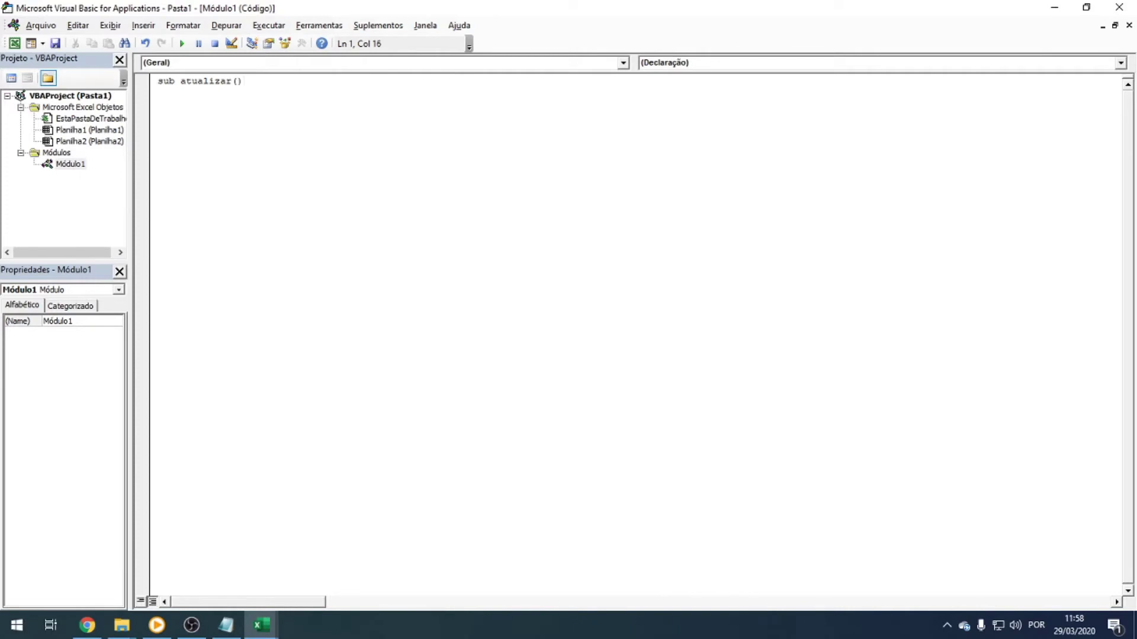
key(Return)
key(shift+End)
key(Up)
key(ctrl+v)
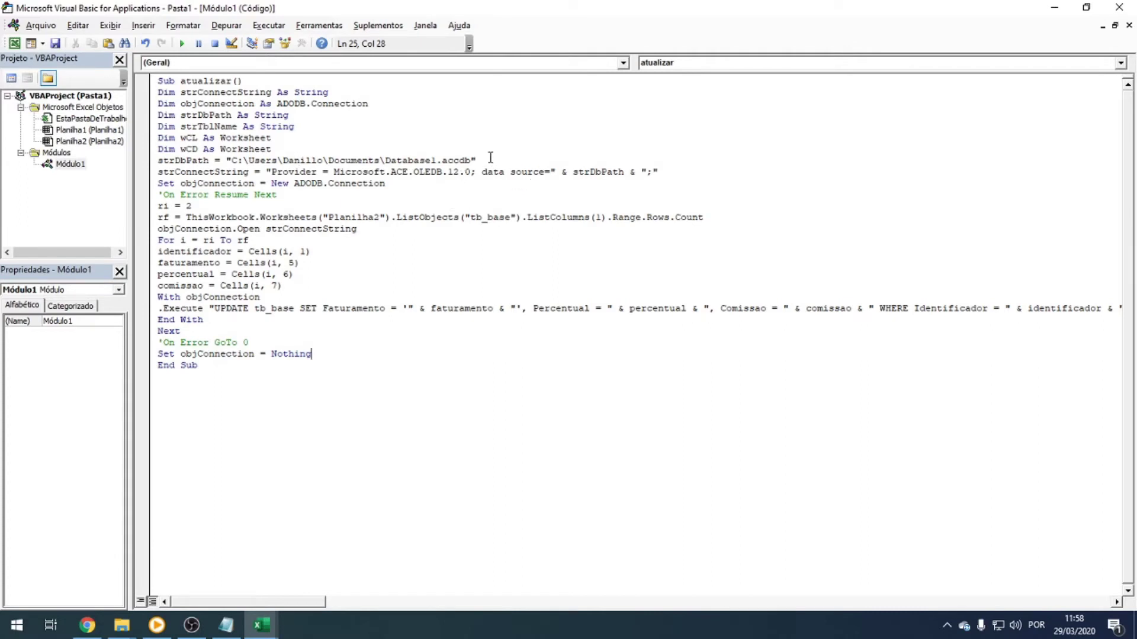
Insert blank lines before and after the strDbPath line, before the rf line and before the For loop.
click(483, 154)
key(Return)
click(490, 172)
key(Return)
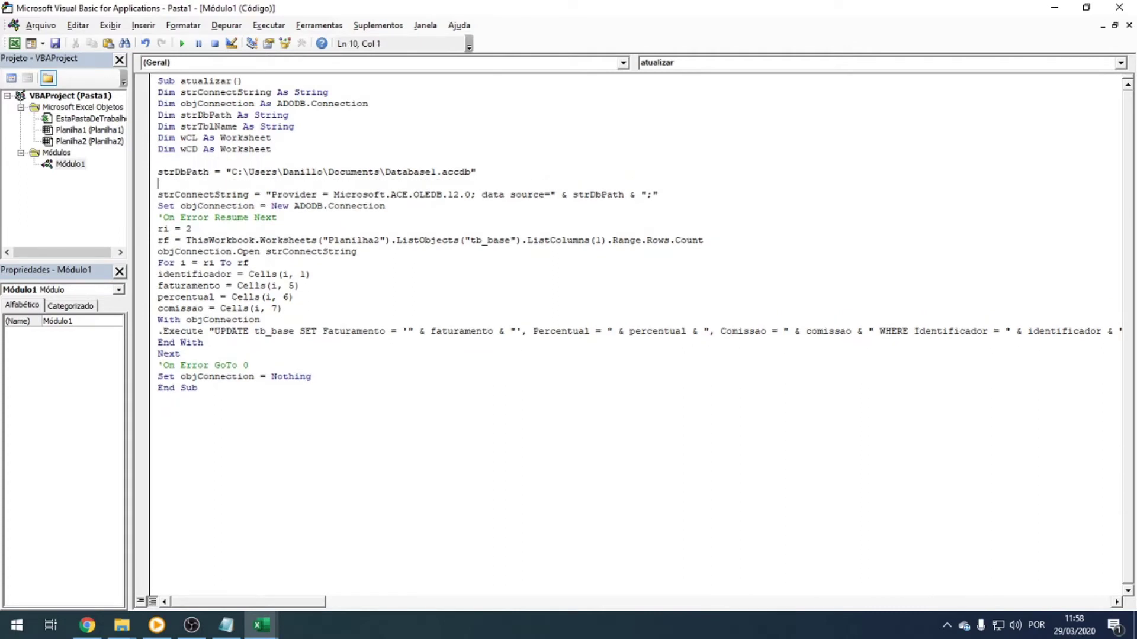
drag(480, 171, 231, 173)
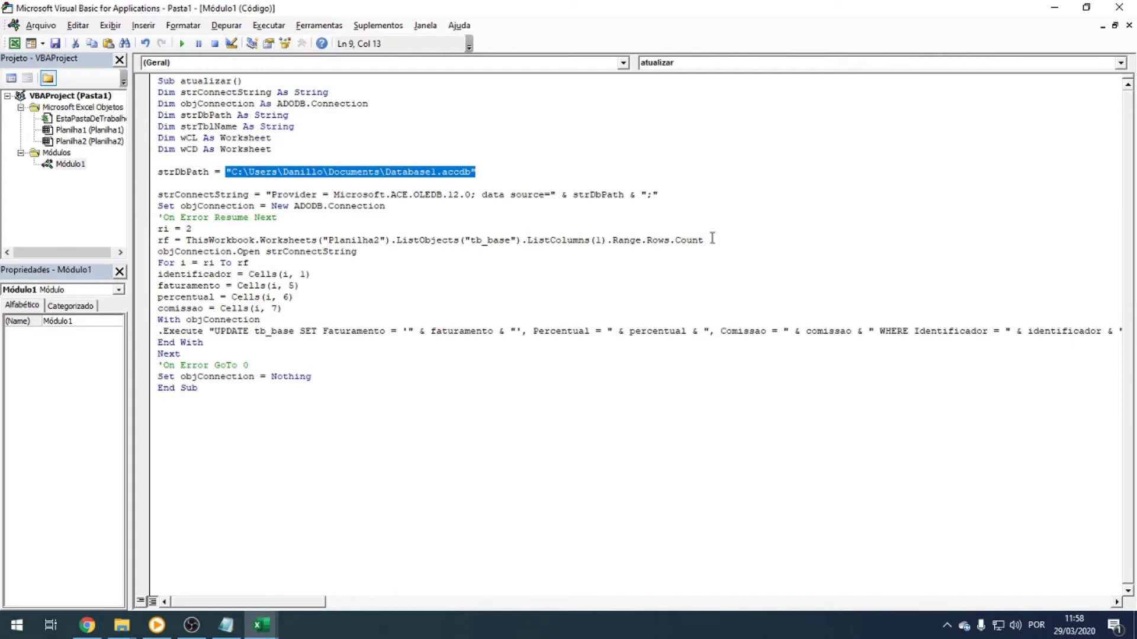
click(708, 228)
key(Return)
click(722, 261)
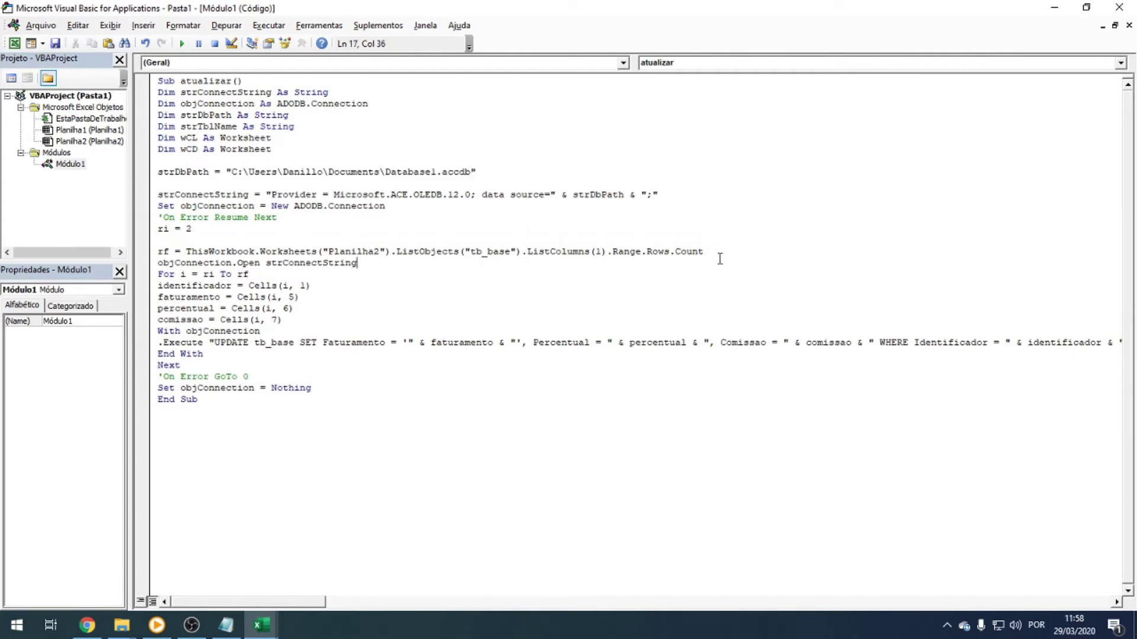
key(Return)
Check the rf line's Planilha2 and tb_base names against the workbook, and review the For loop with its UPDATE statement.
drag(726, 251, 382, 238)
drag(128, 243, 128, 251)
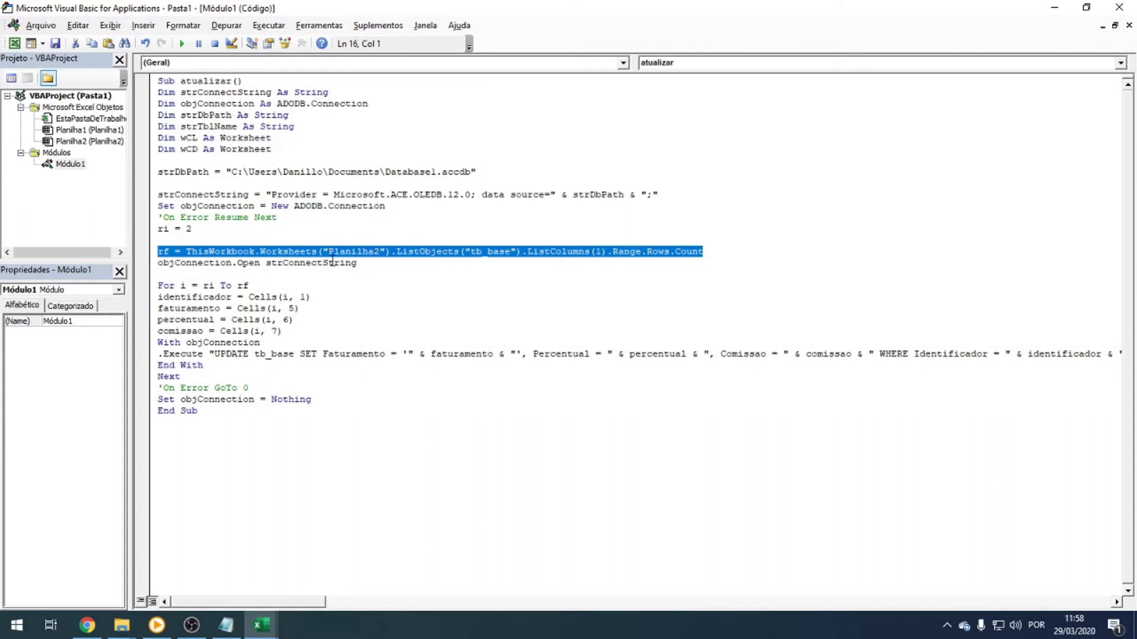
click(121, 625)
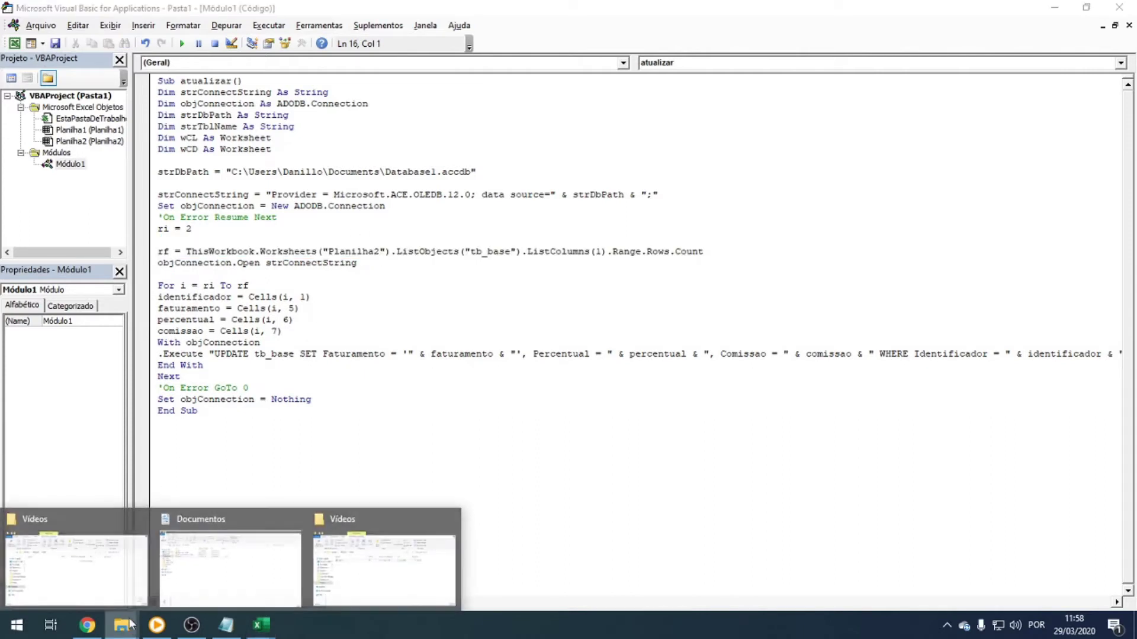
mouse_move(261, 624)
click(178, 568)
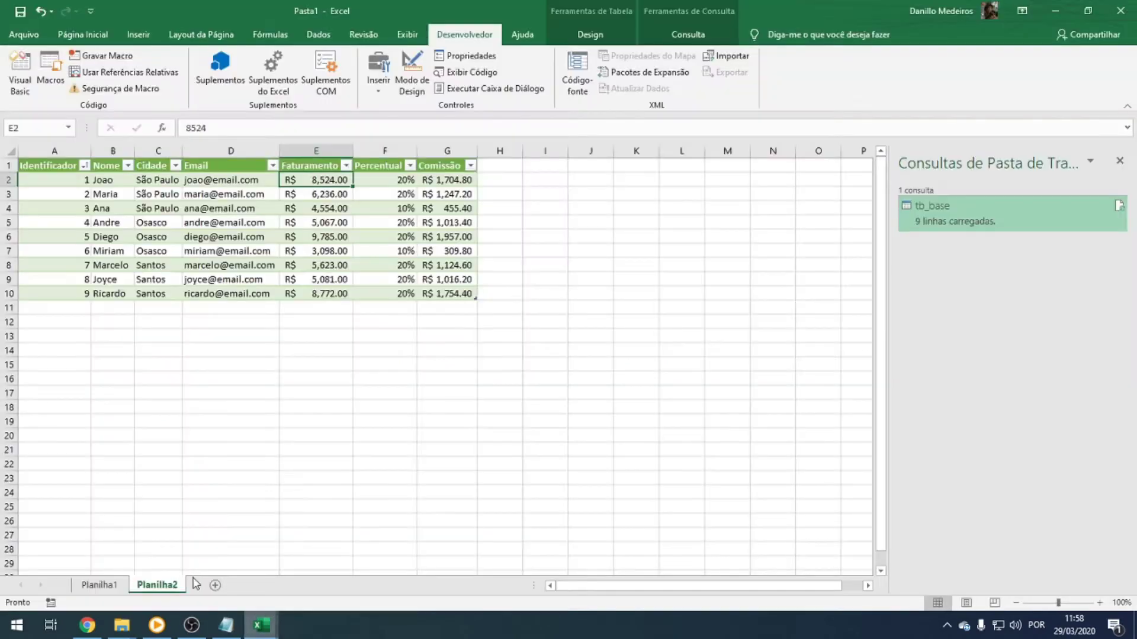
key(alt+Tab)
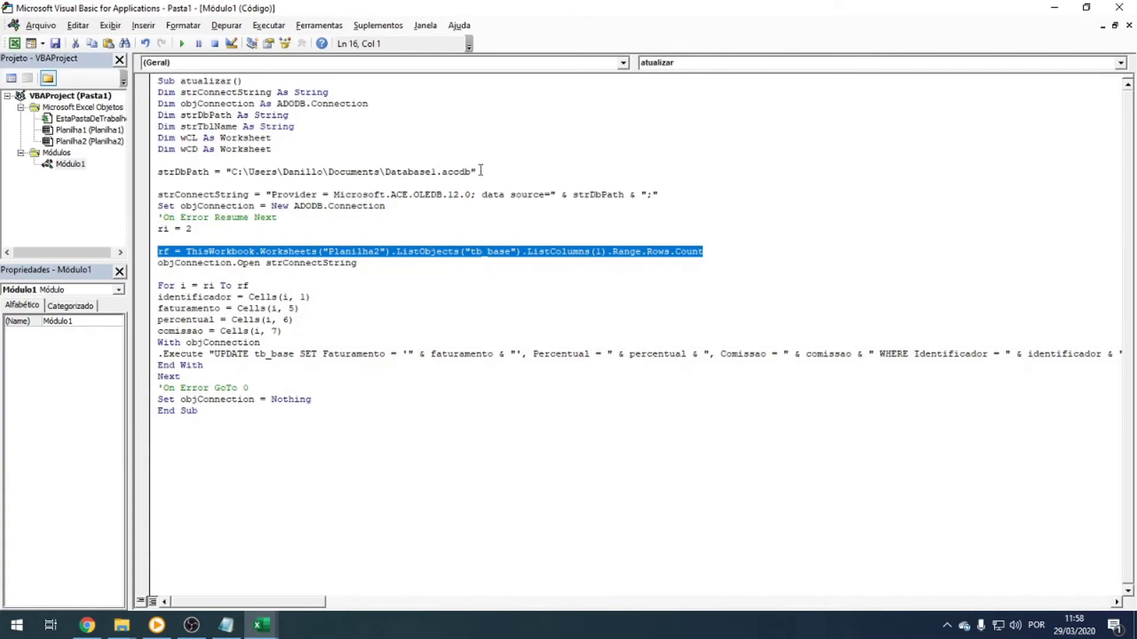
key(alt+Tab)
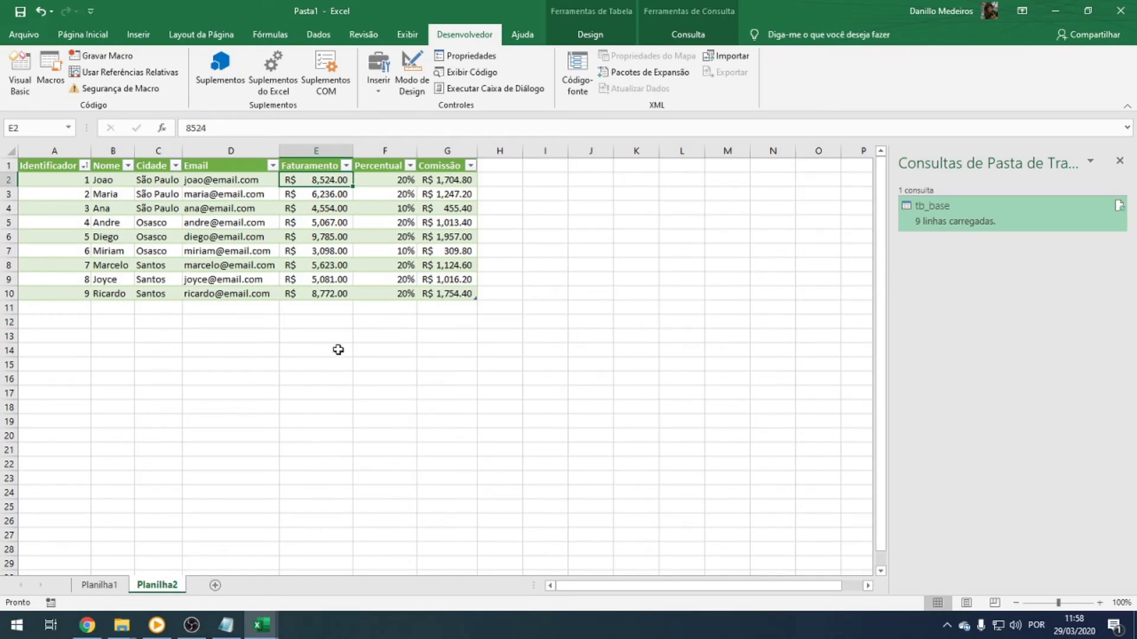
key(alt+Tab)
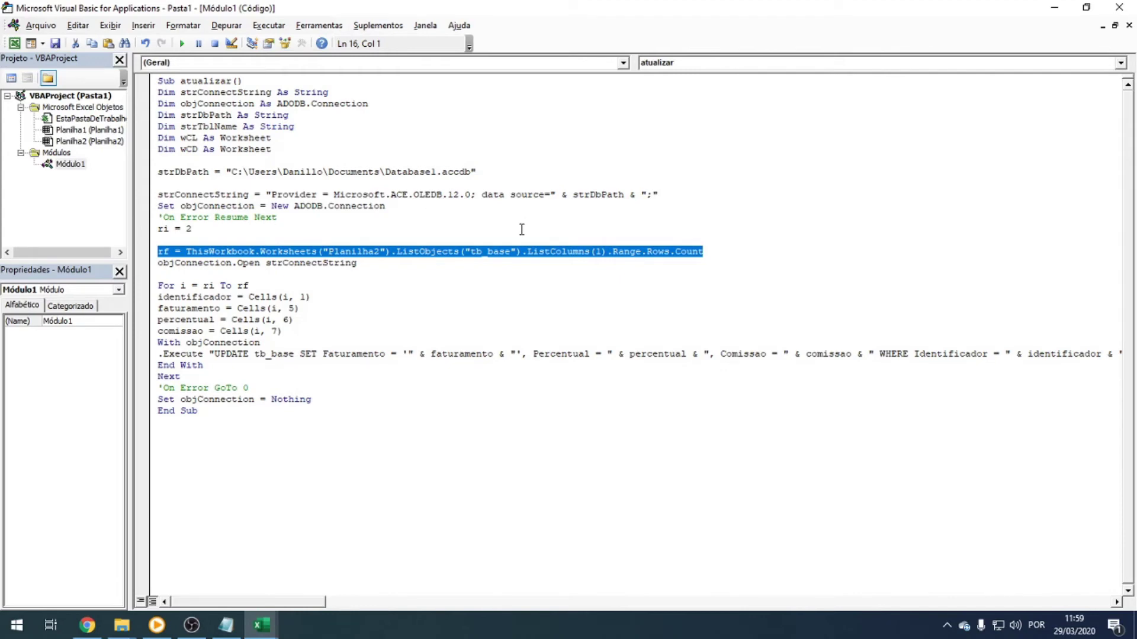
drag(471, 251, 511, 253)
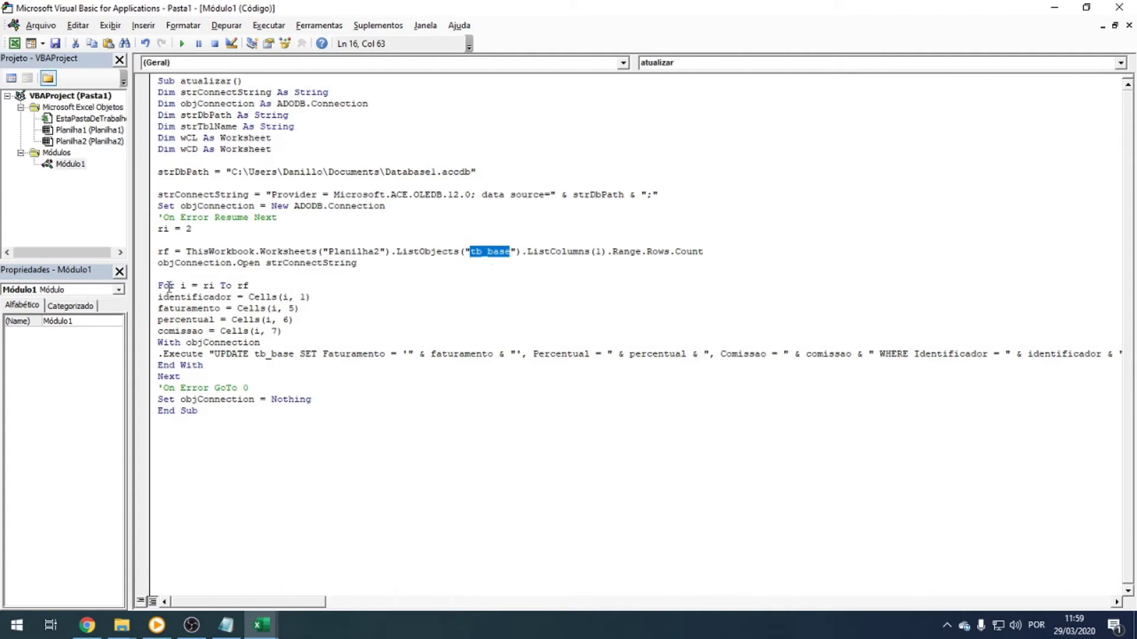
drag(169, 286, 244, 365)
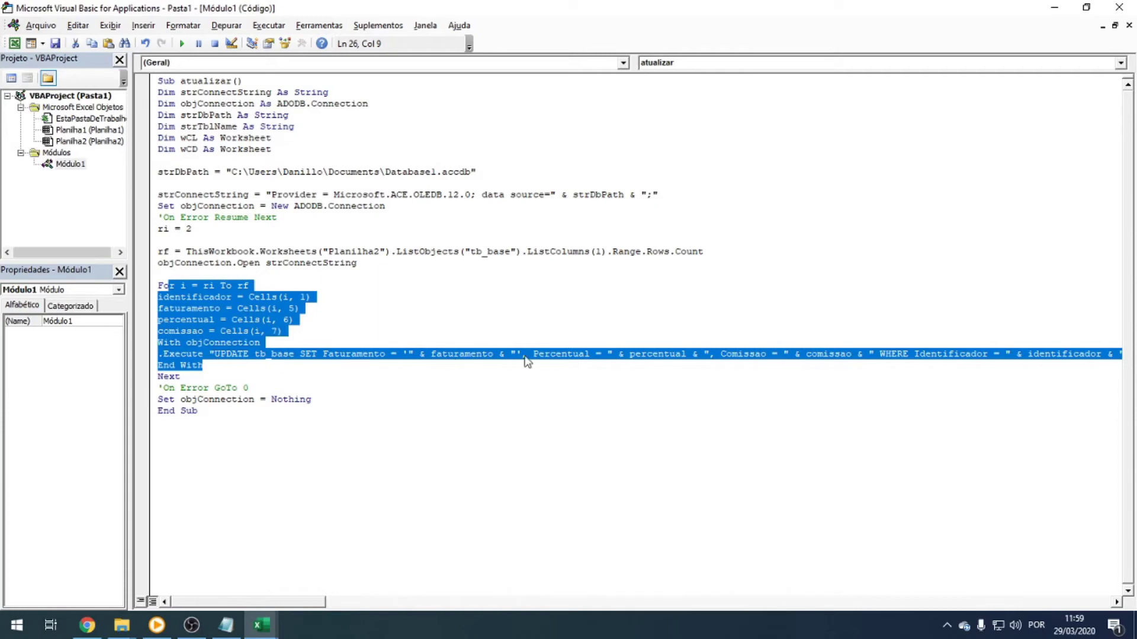
key(alt+F11)
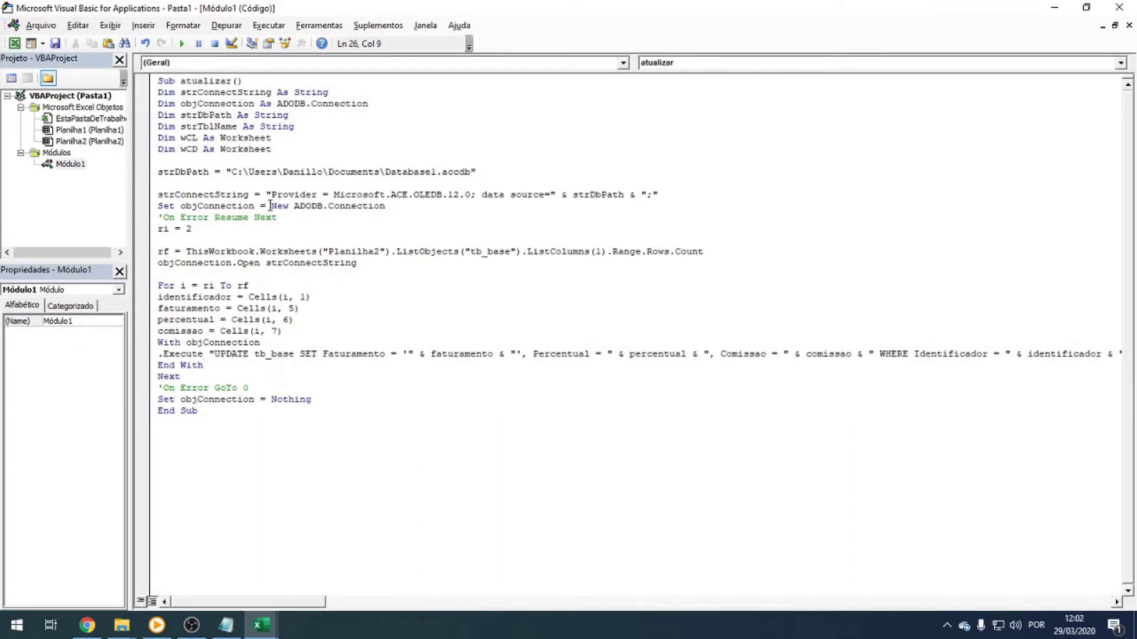
Enable the Microsoft ActiveX Data Objects 6.1 Library reference for the VBA project.
click(317, 25)
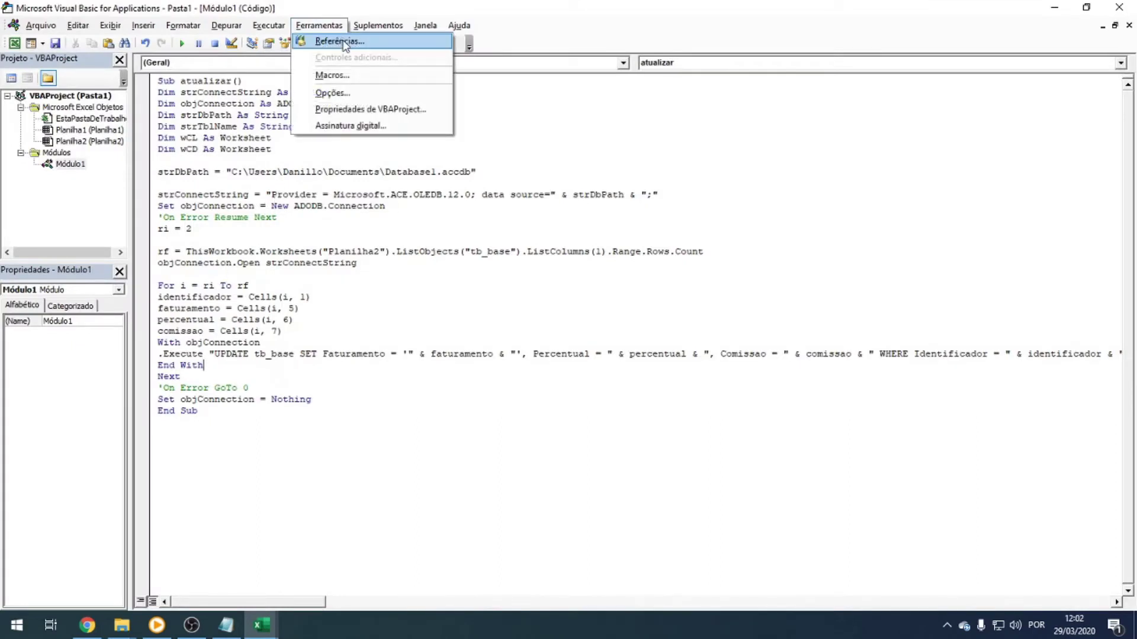
click(337, 42)
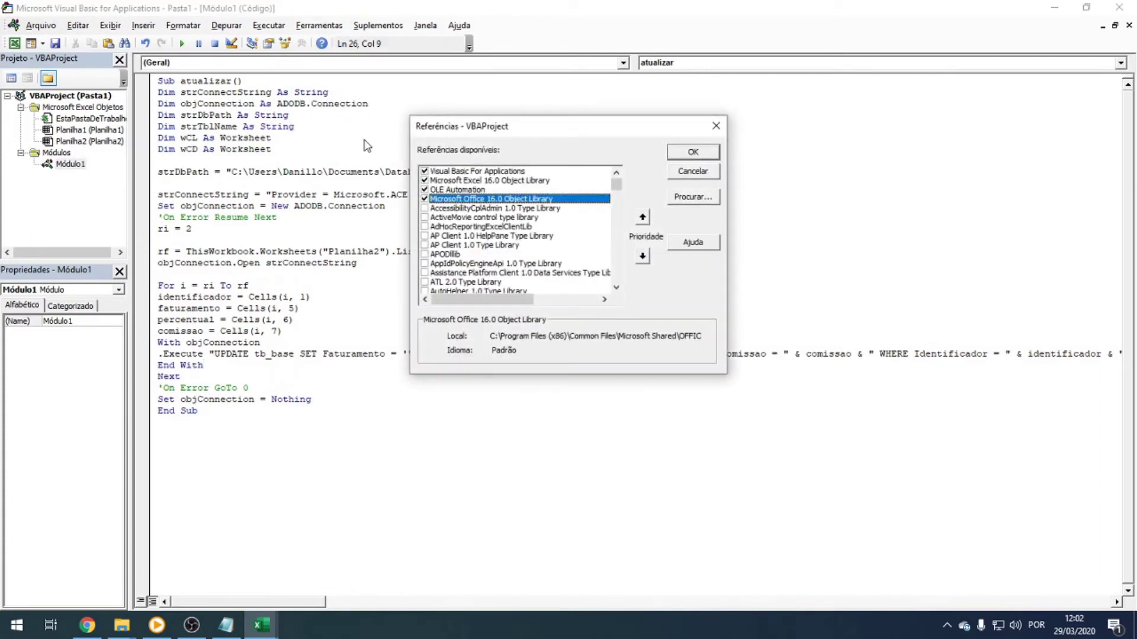
key(m)
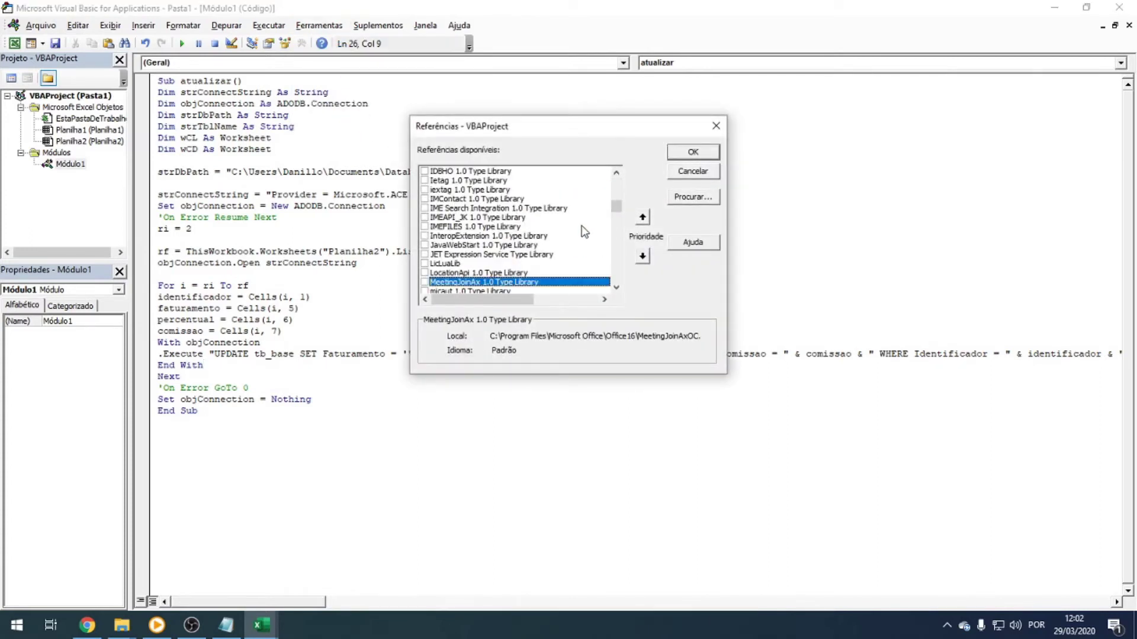
scroll(515, 232, down, 10)
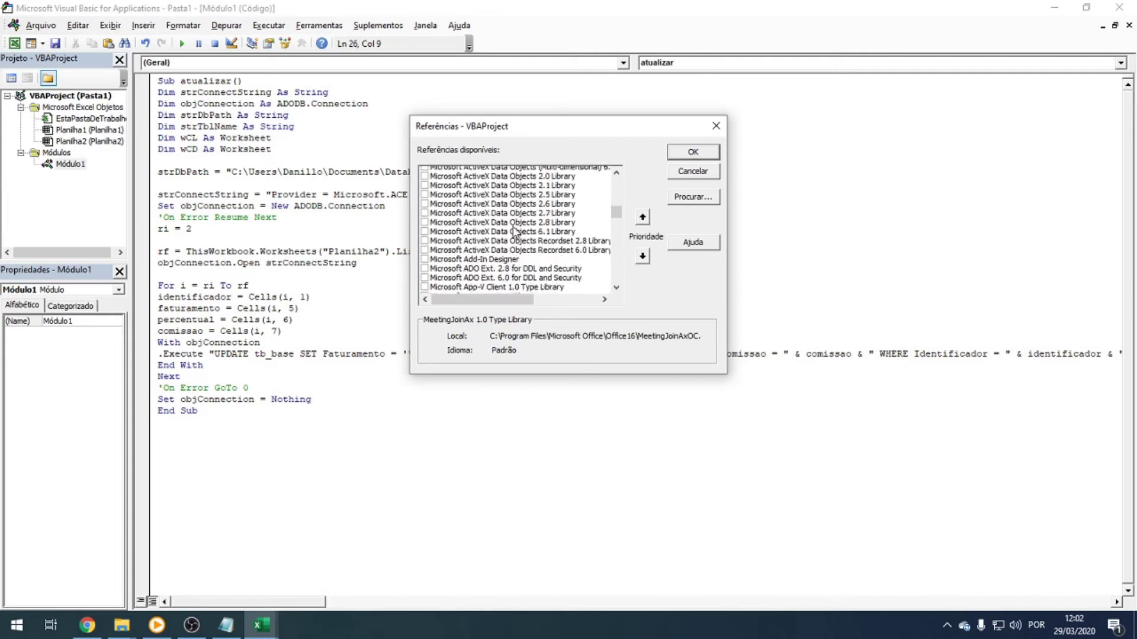
scroll(515, 231, down, 1)
scroll(516, 232, up, 1)
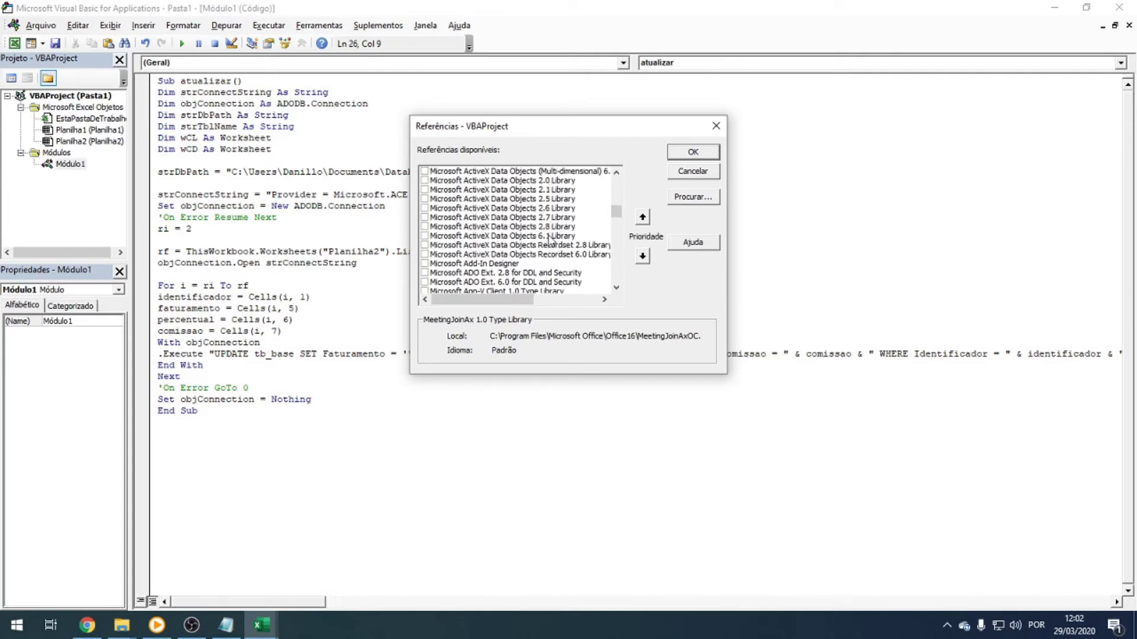
click(424, 236)
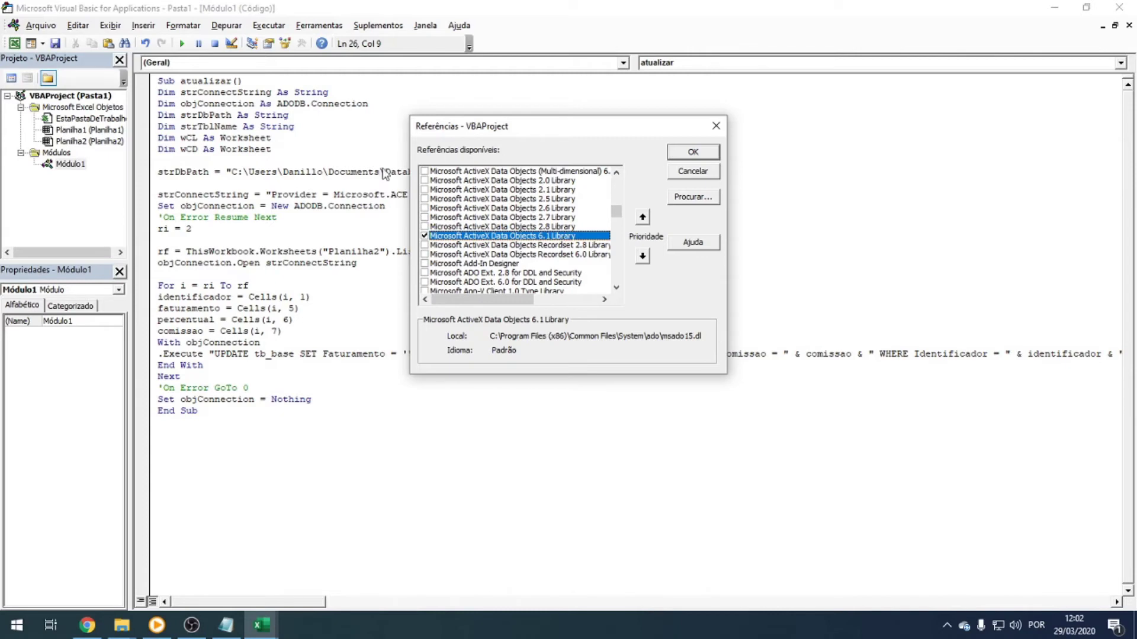
click(687, 155)
click(306, 216)
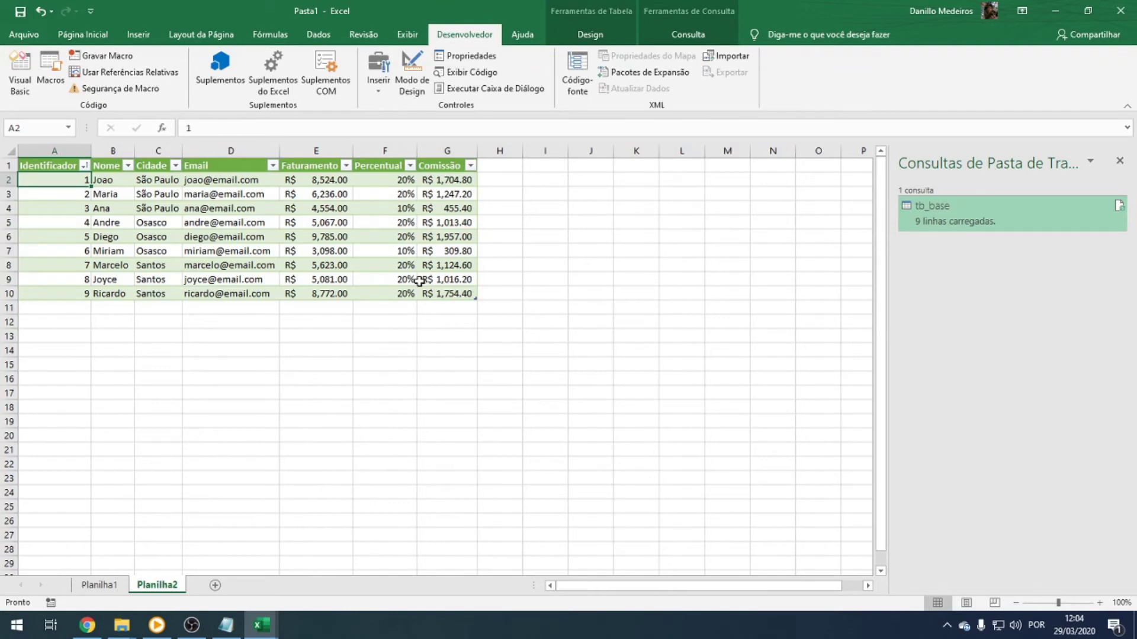
Run the atualizar macro from the worksheet and open the tb_base table of Database1 in Access to check the update.
click(50, 71)
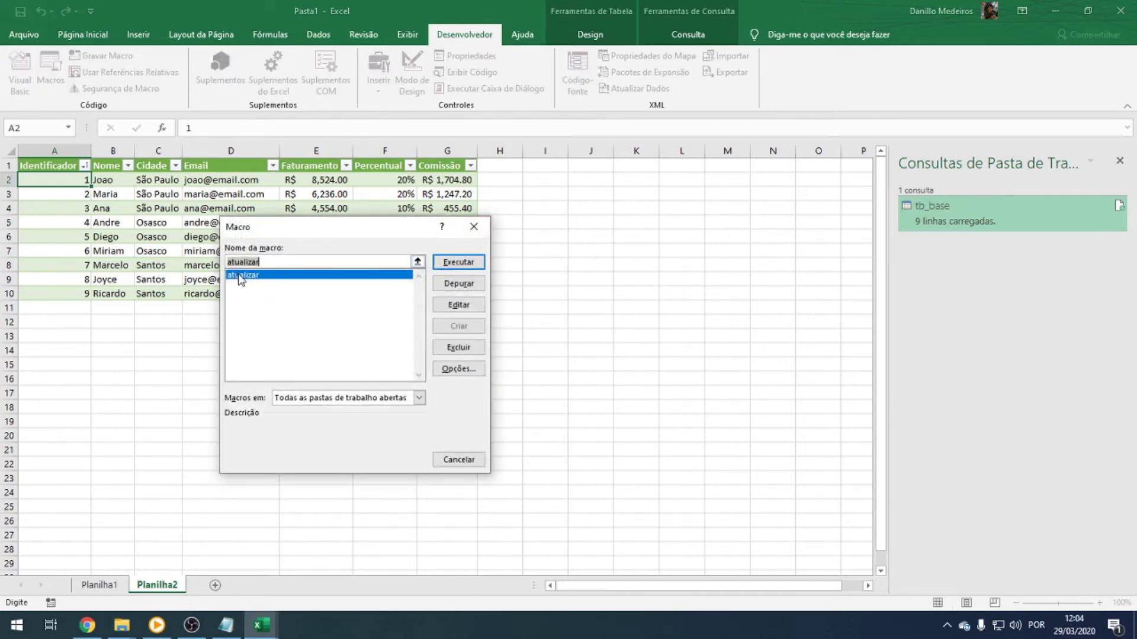
click(459, 262)
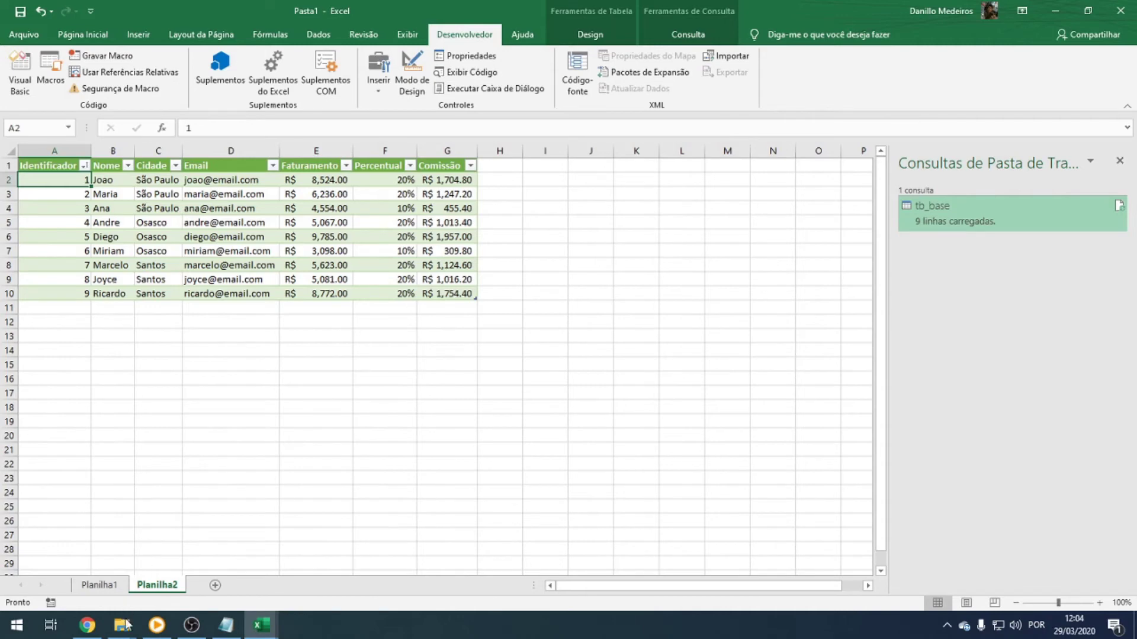
mouse_move(123, 626)
click(229, 570)
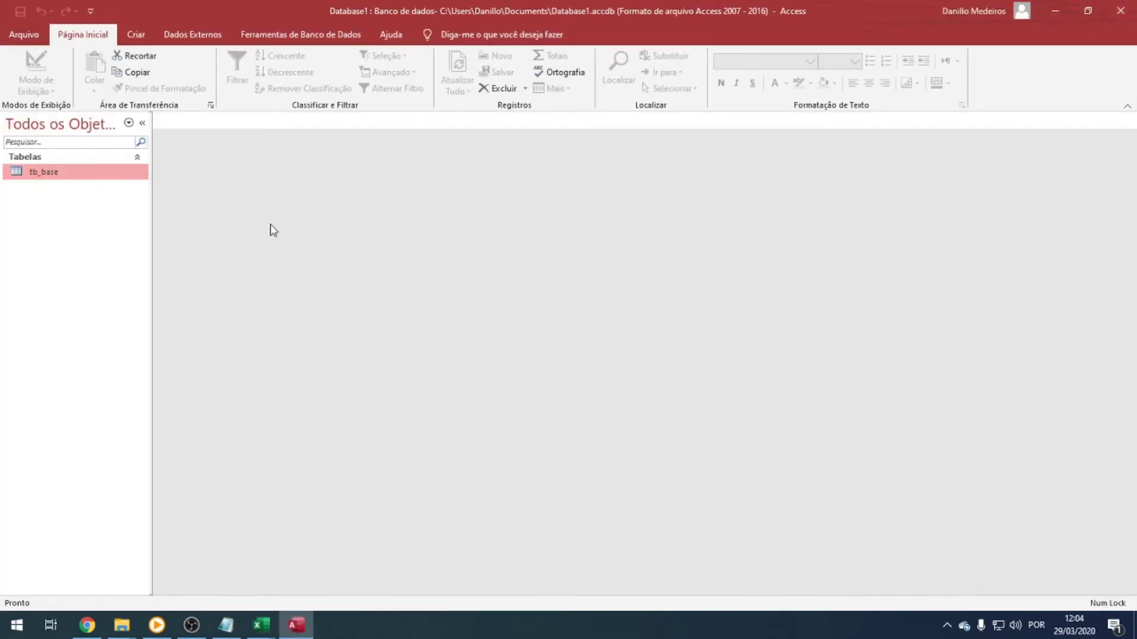
double_click(38, 172)
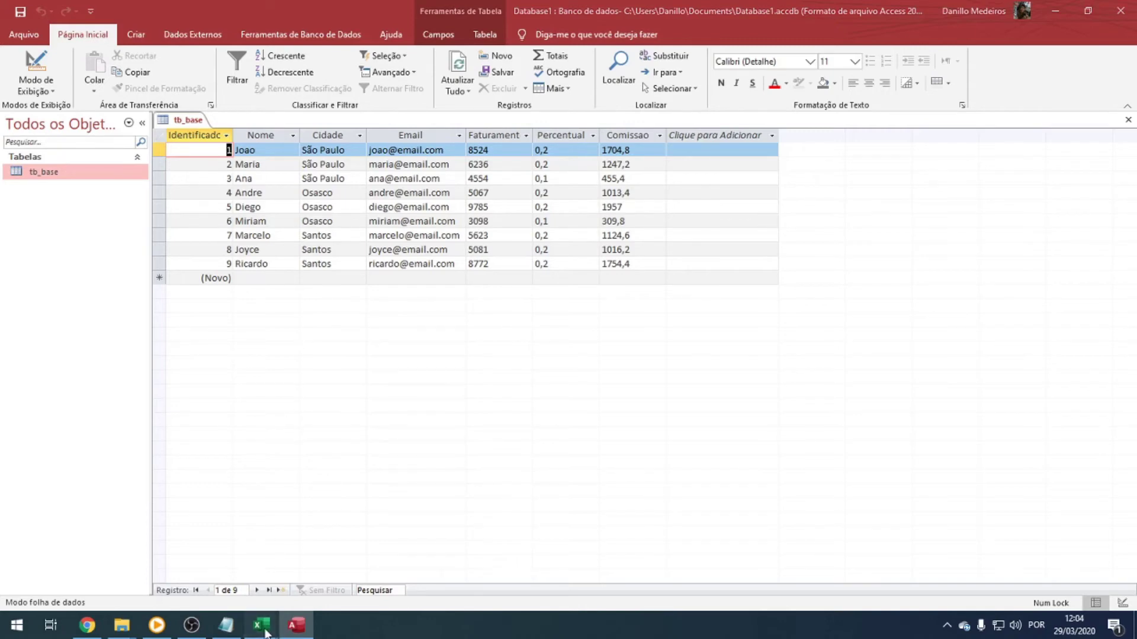
Switch back to Excel and set the Identificador 1 row's Faturamento to 2500 and Percentual to 10%.
click(261, 625)
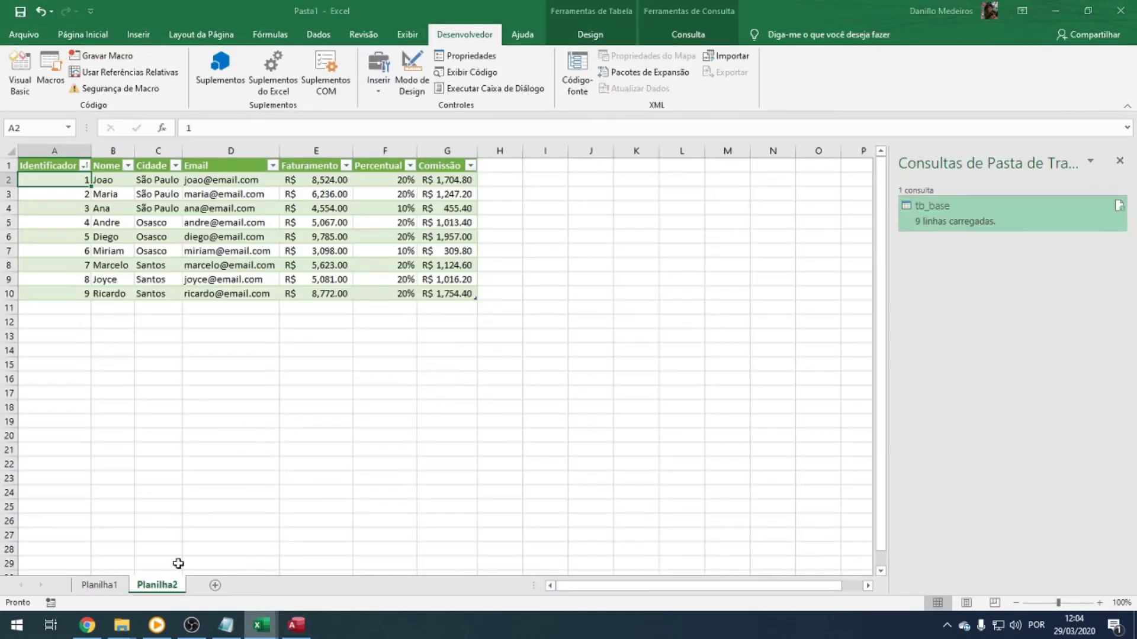
click(316, 181)
text(2500)
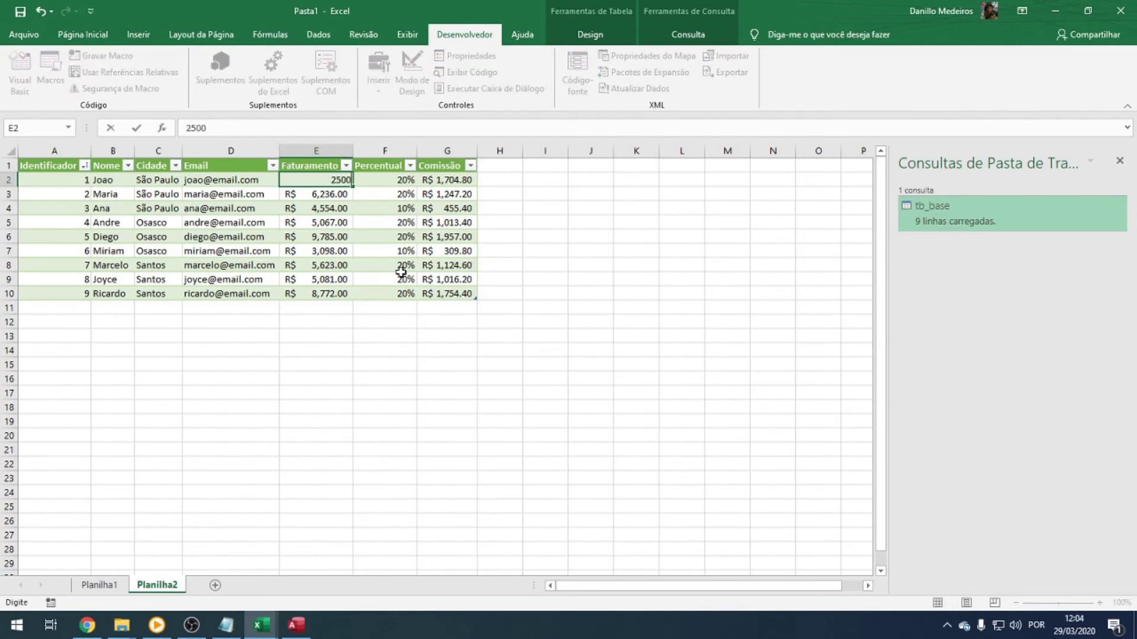
key(Tab)
text(10)
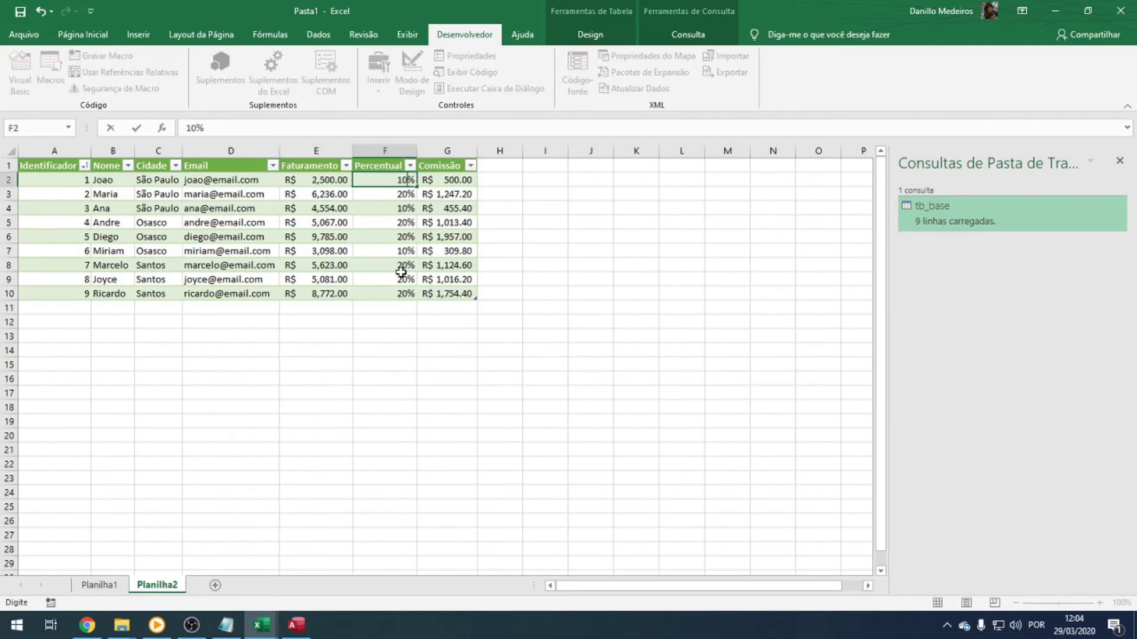
key(Return)
Compare the edited Identificador 1 row in Excel with the same record of tb_base in Access.
drag(457, 180, 49, 184)
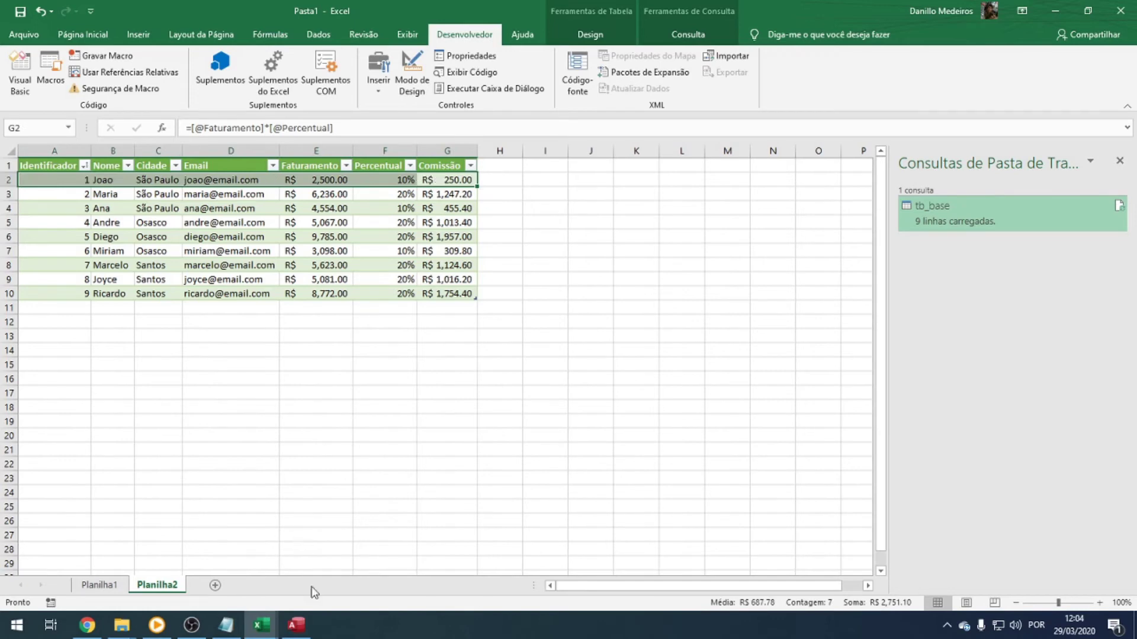
click(296, 625)
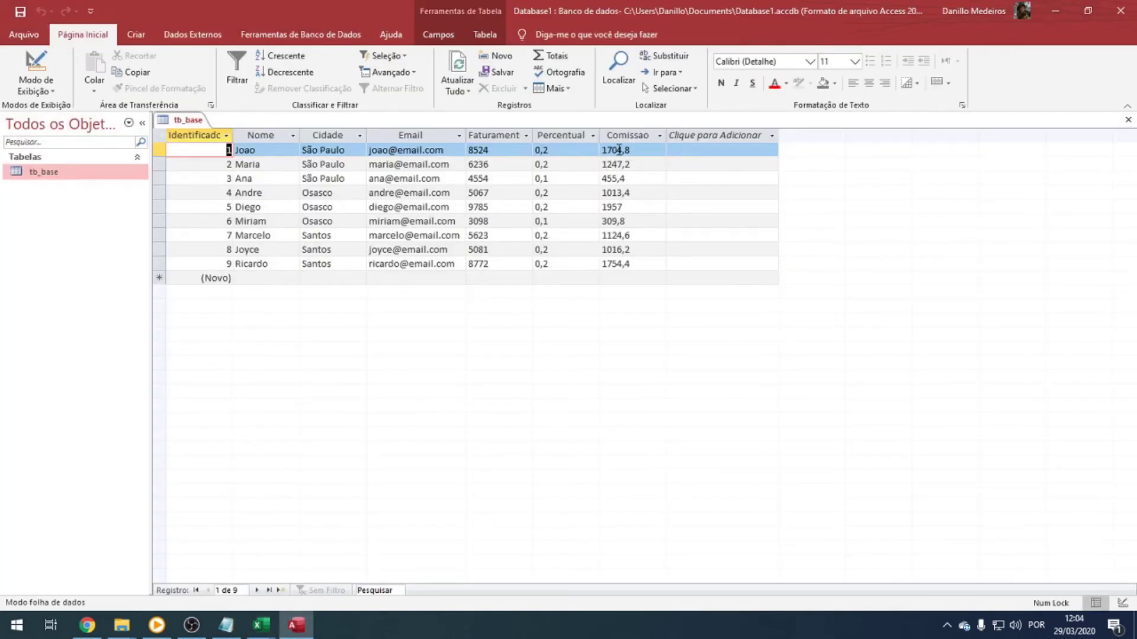
Switch back to Excel and run the atualizar macro again from the worksheet.
key(alt+Tab)
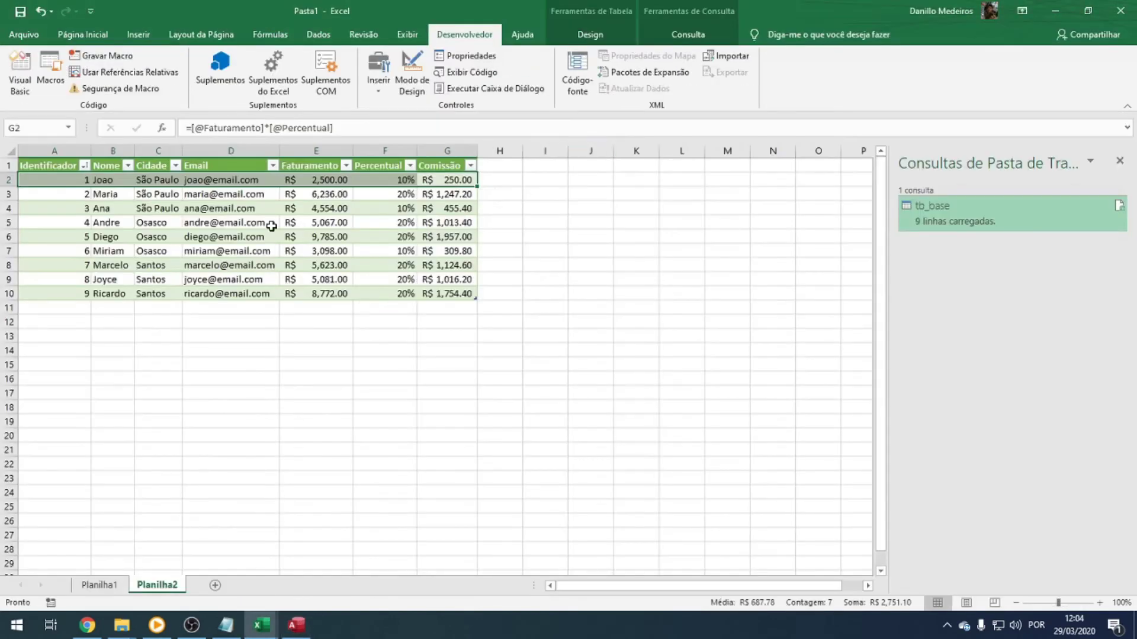
click(230, 222)
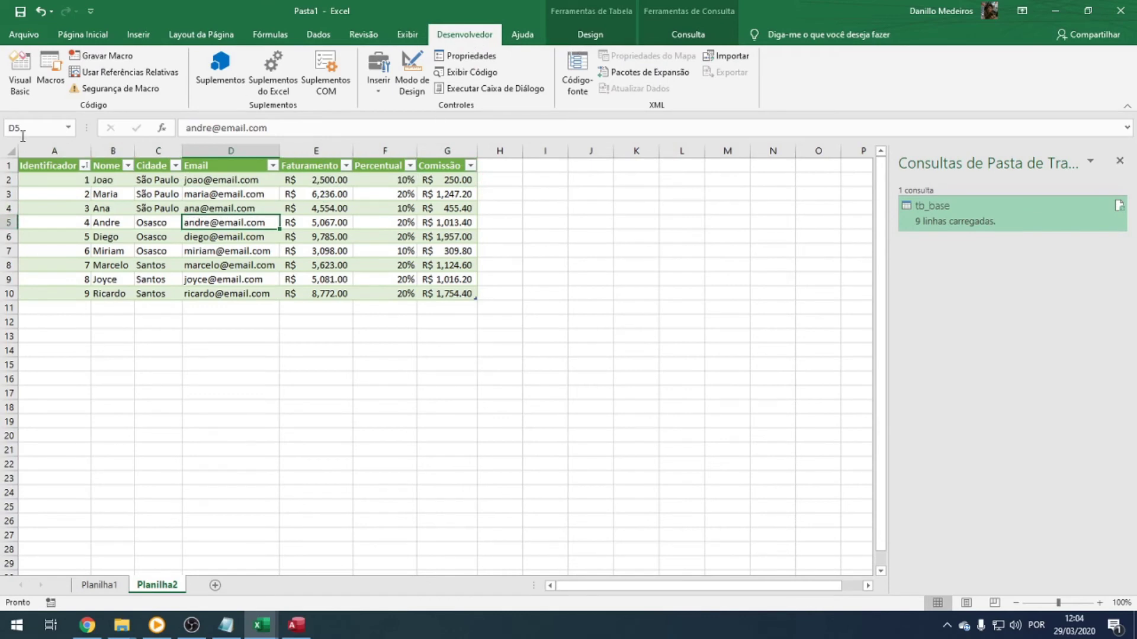
click(42, 83)
click(456, 262)
Switch to Access, check the Faturamento, Percentual and Comissao of the Identificador 1 record in tb_base, and close Access.
click(296, 625)
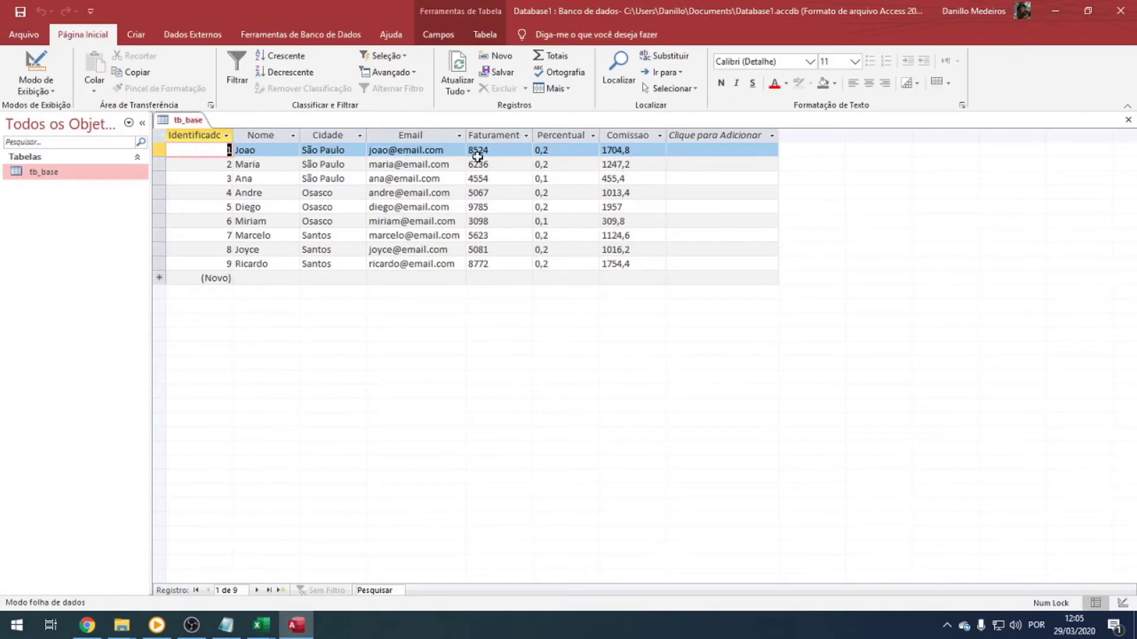
click(479, 192)
click(489, 164)
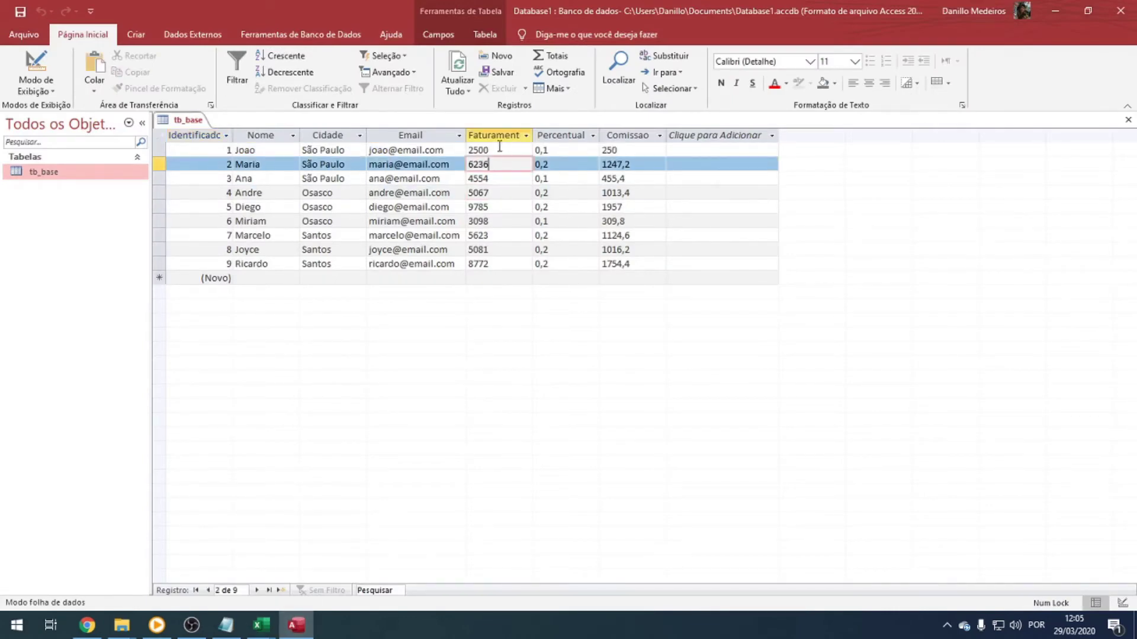
click(492, 149)
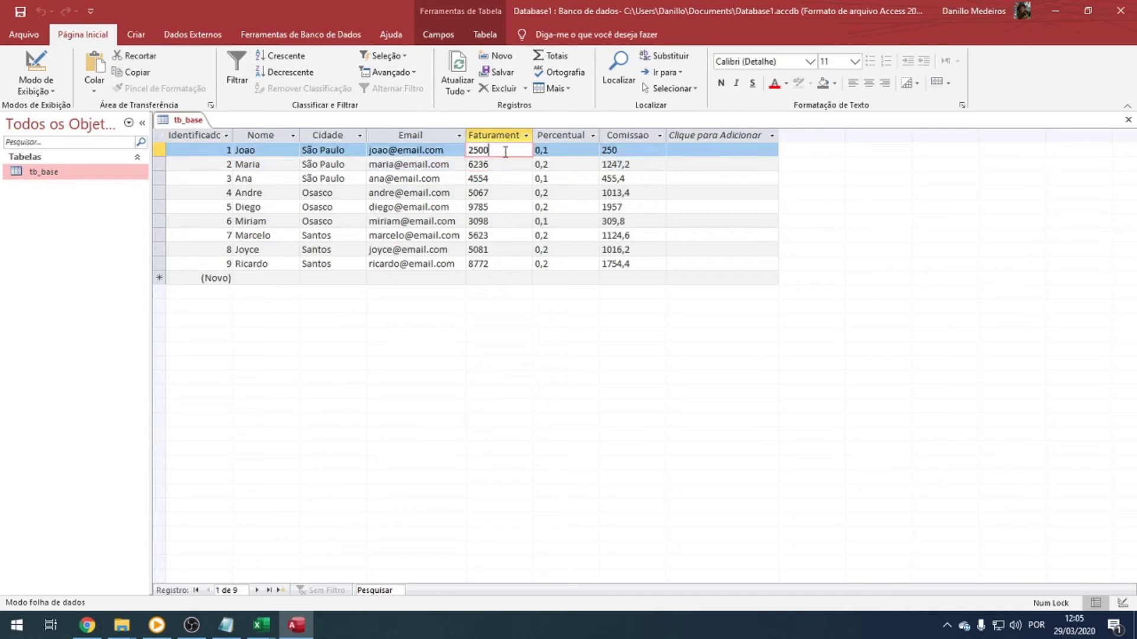
click(583, 149)
key(Tab)
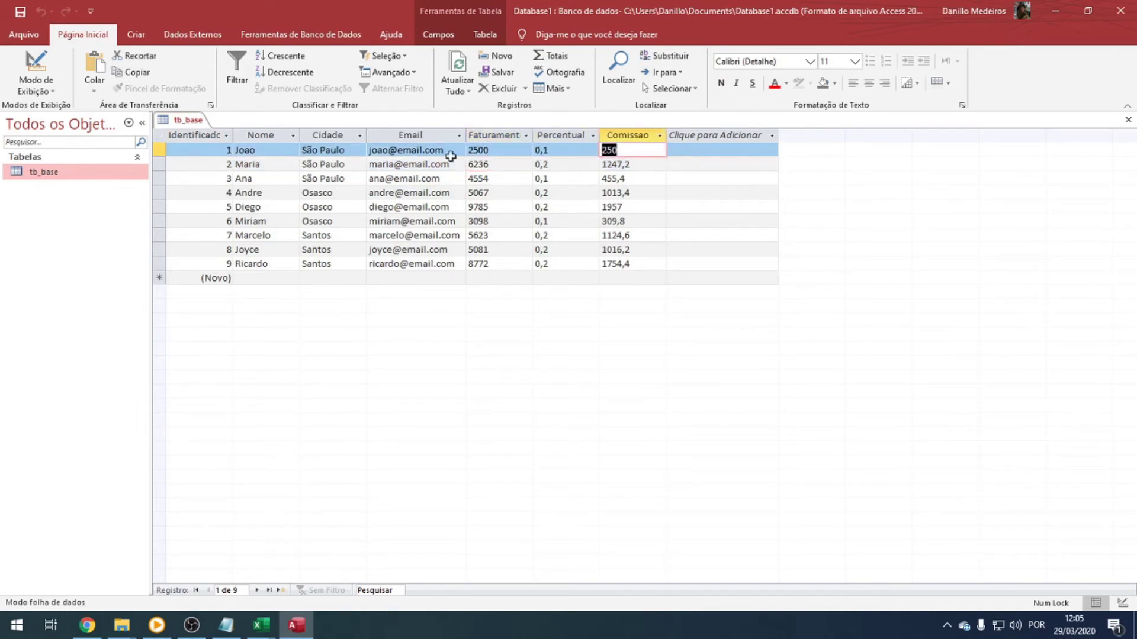
click(1117, 10)
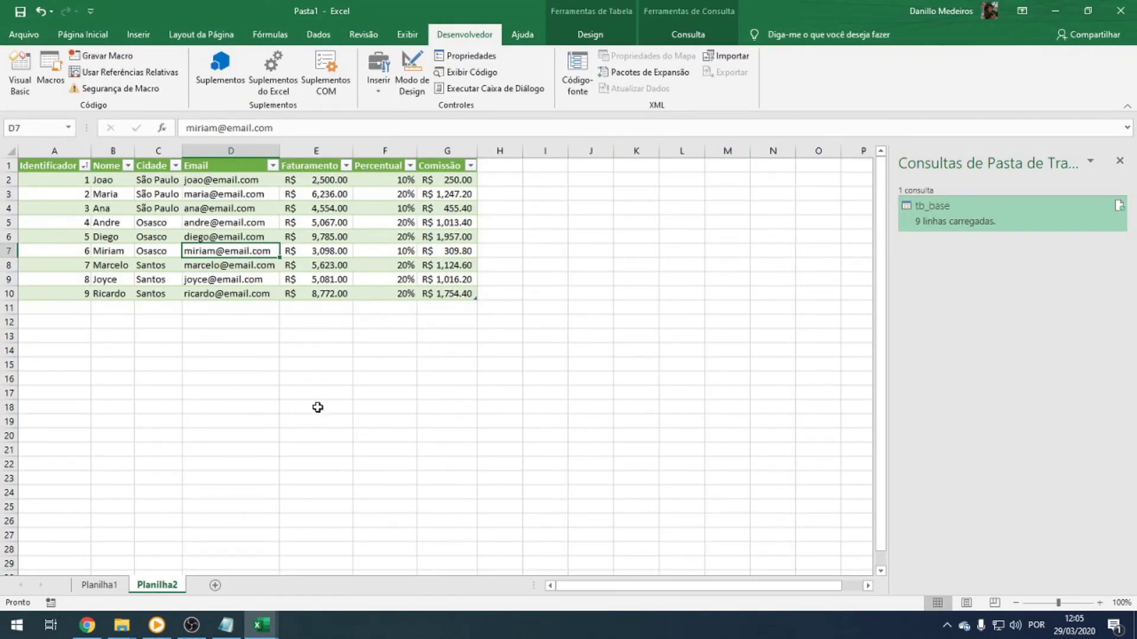
Examine the Identificador, Faturamento, Percentual, Comissão and Cidade columns of the Planilha2 table.
drag(57, 182, 74, 291)
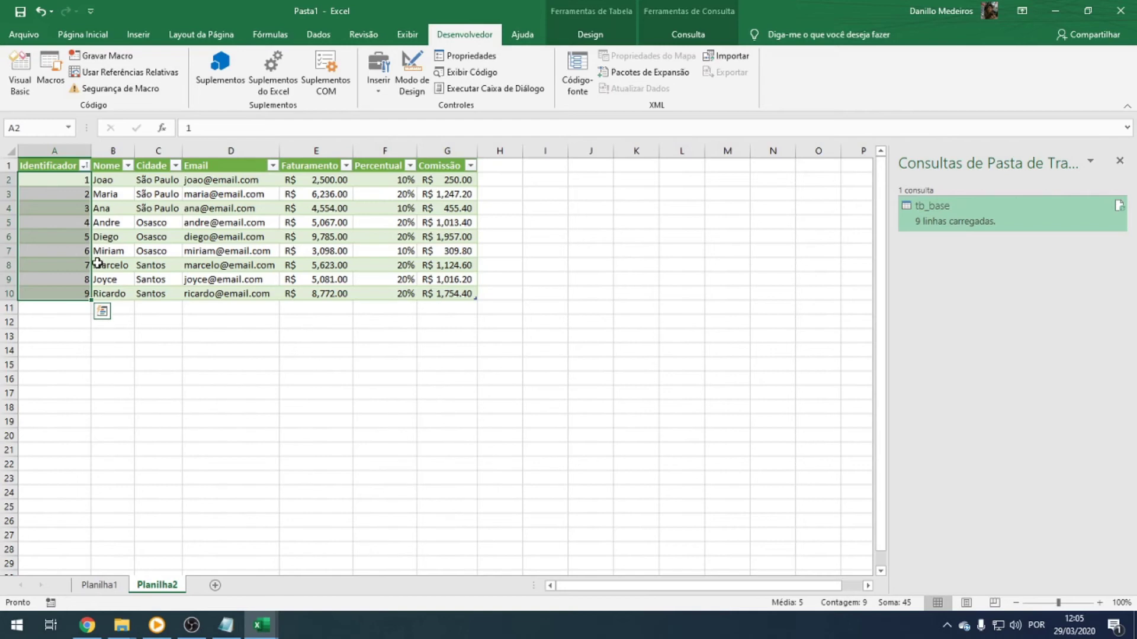
click(82, 182)
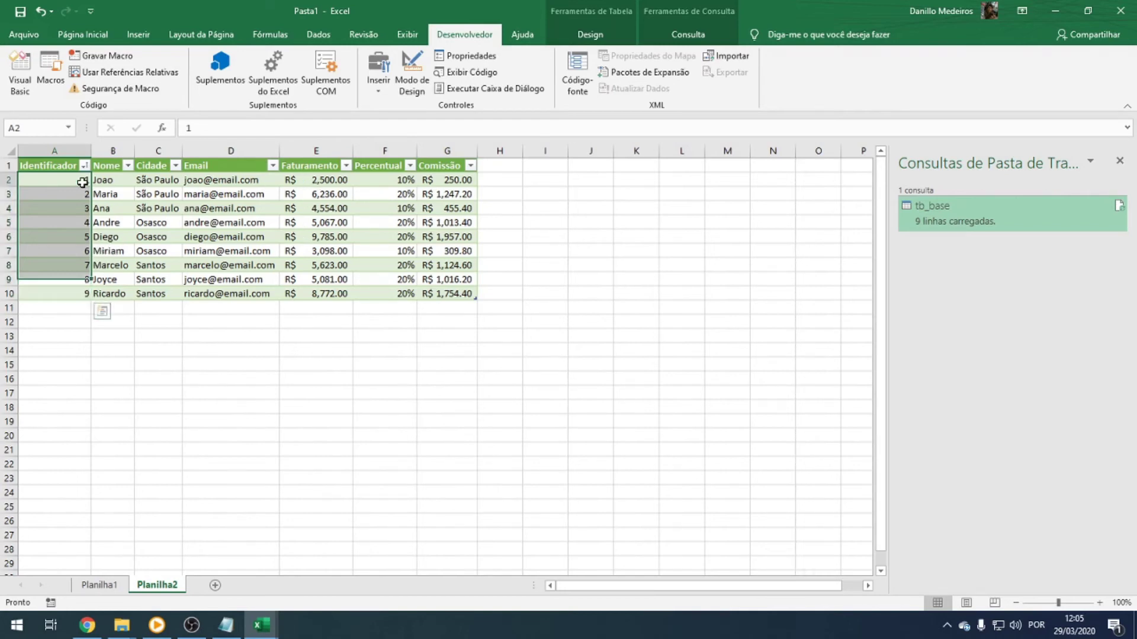
click(323, 181)
drag(322, 181, 323, 208)
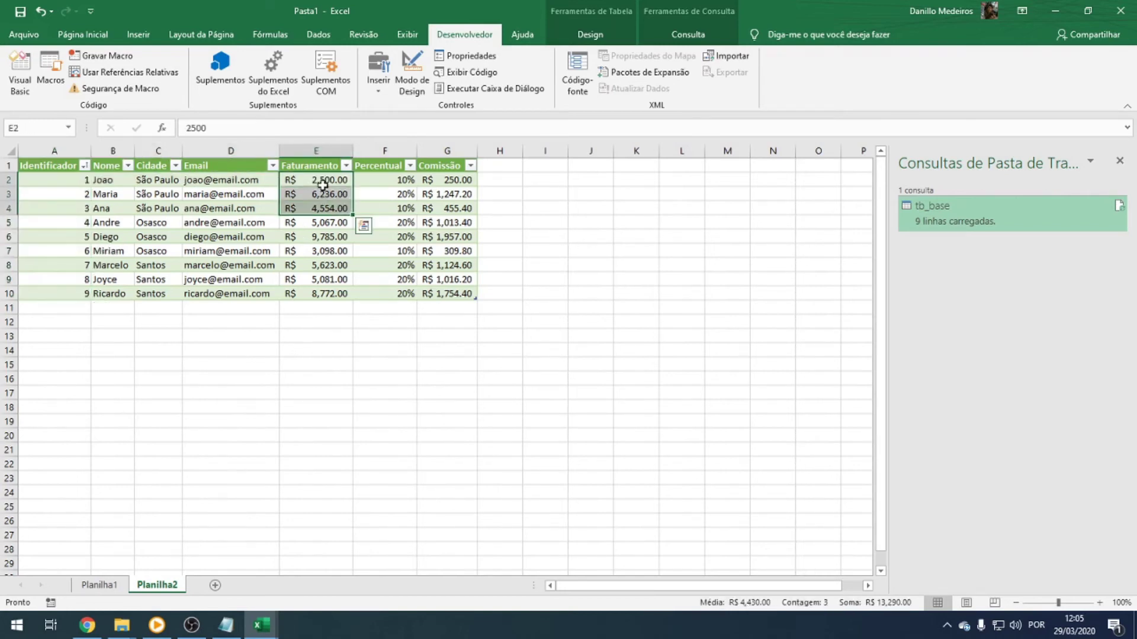
click(323, 185)
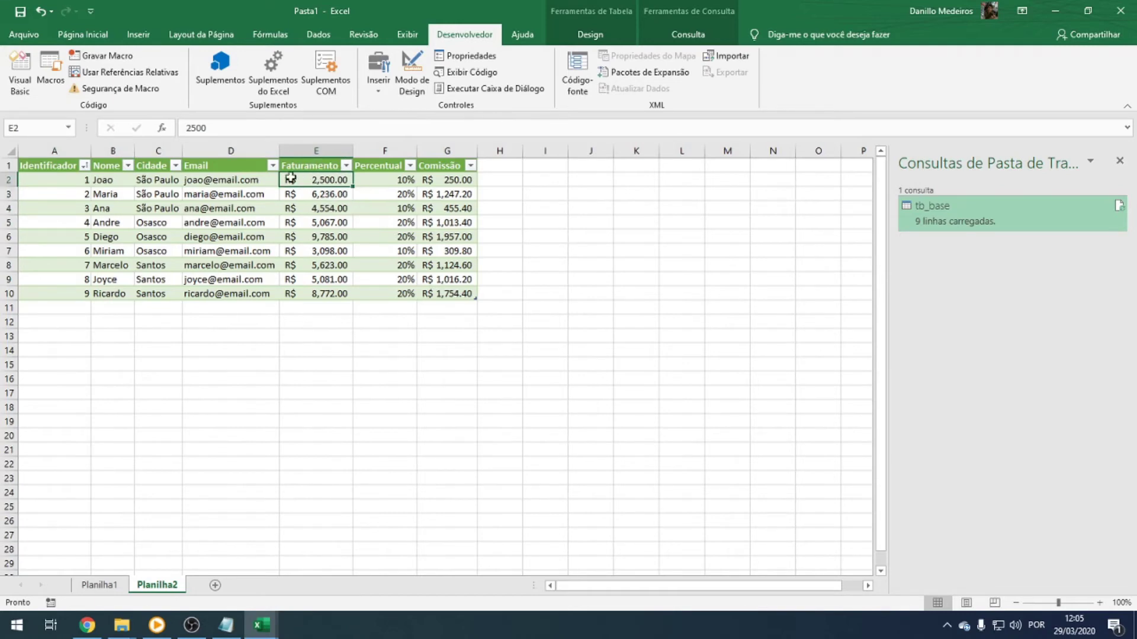
drag(385, 180, 337, 181)
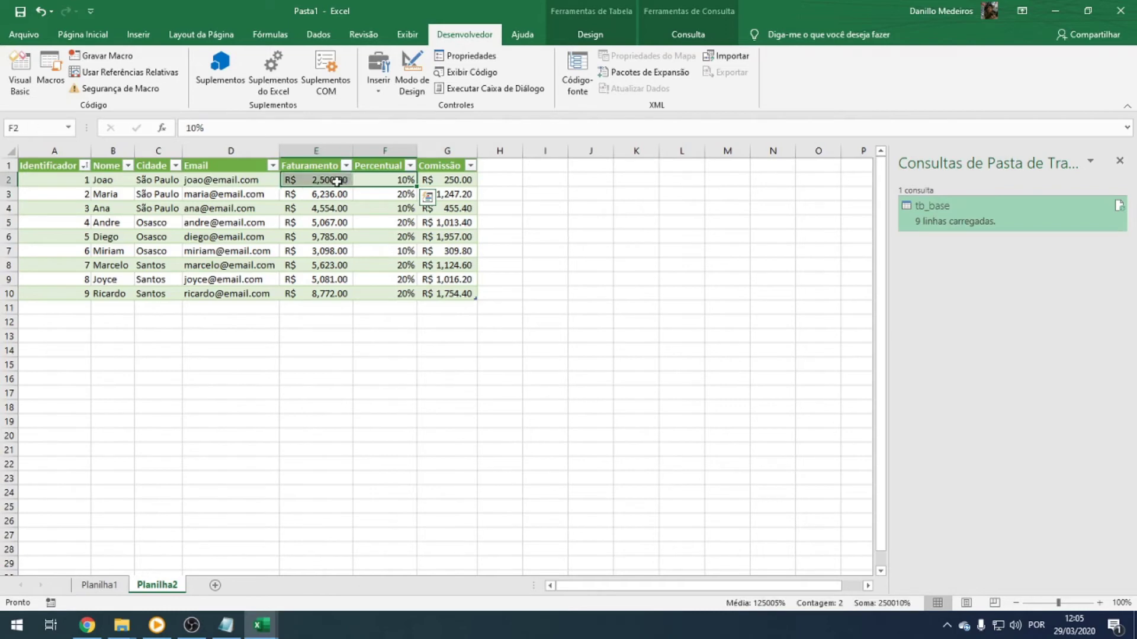
click(383, 178)
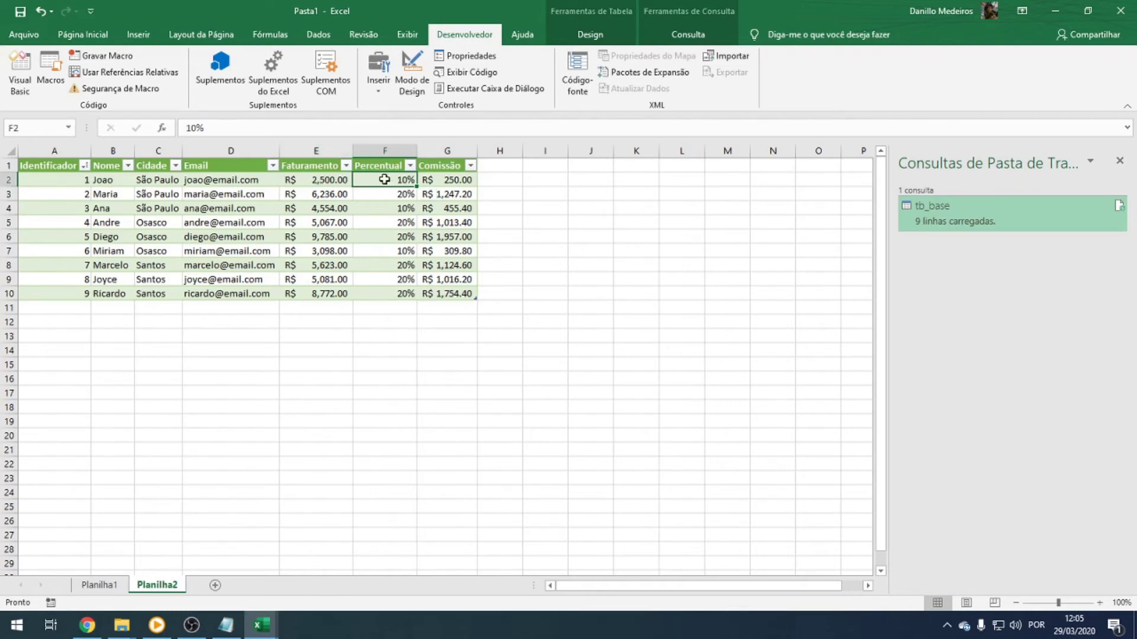
click(441, 183)
click(125, 179)
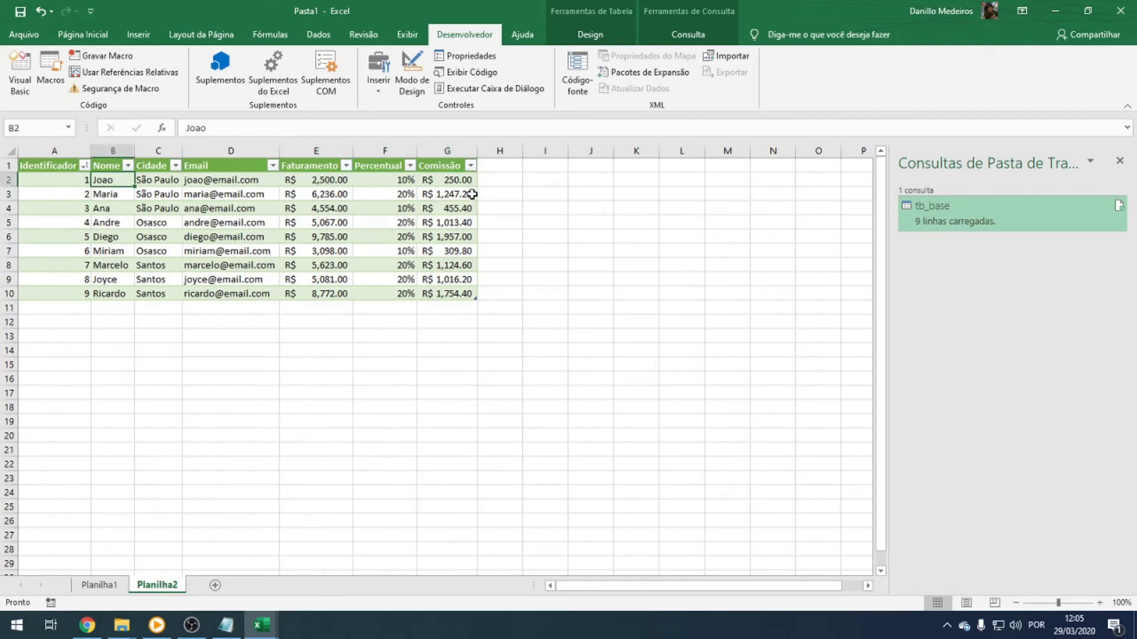
click(451, 178)
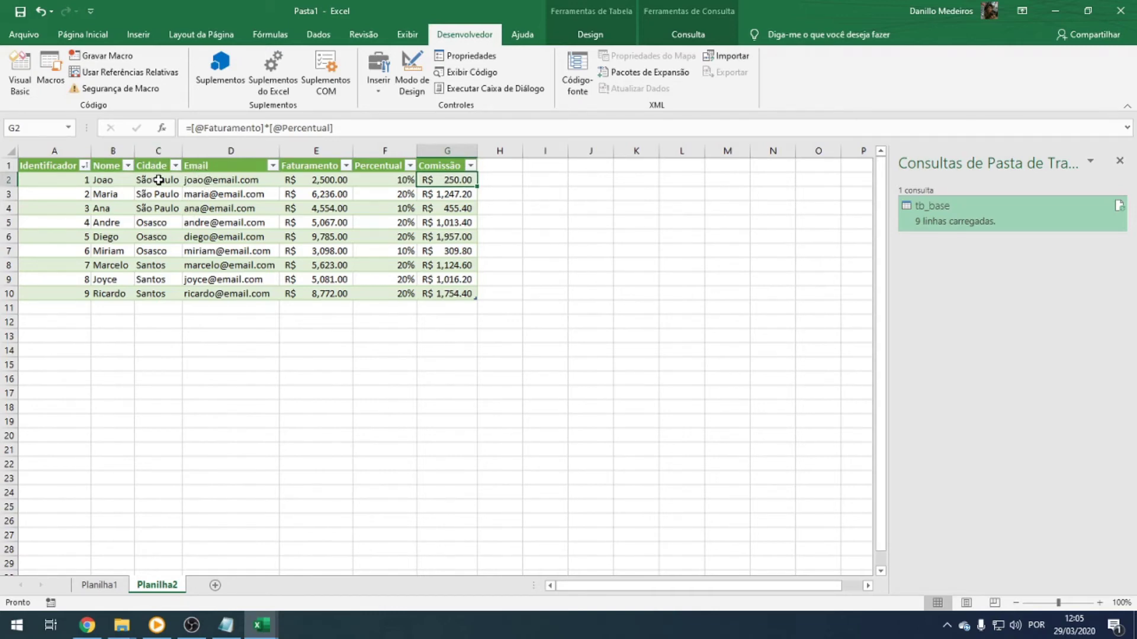
drag(159, 180, 157, 293)
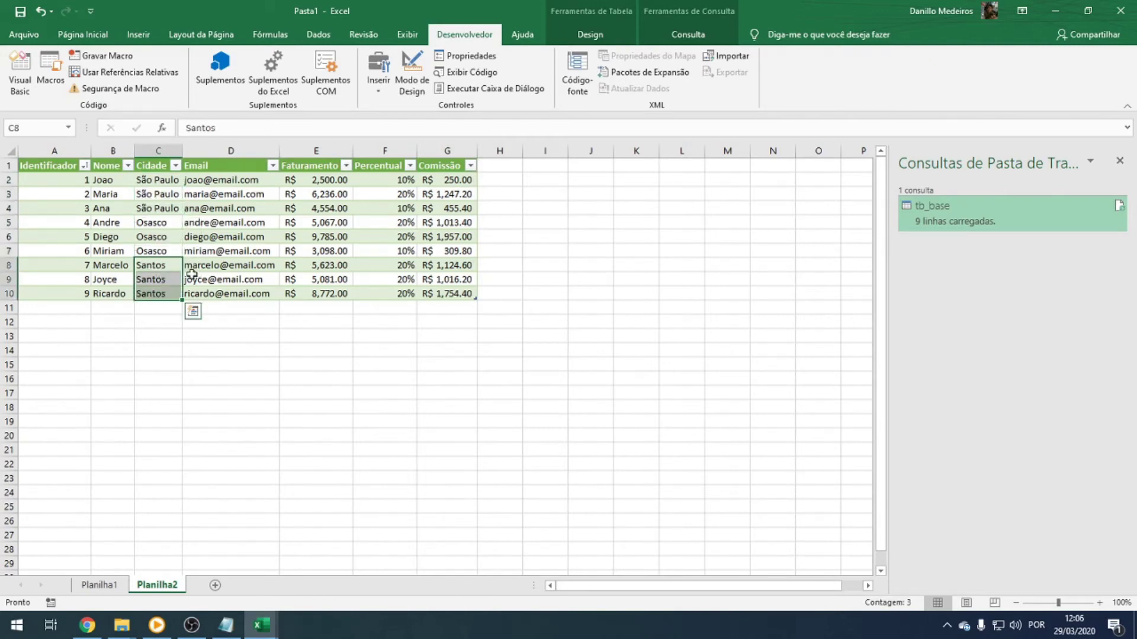
click(137, 196)
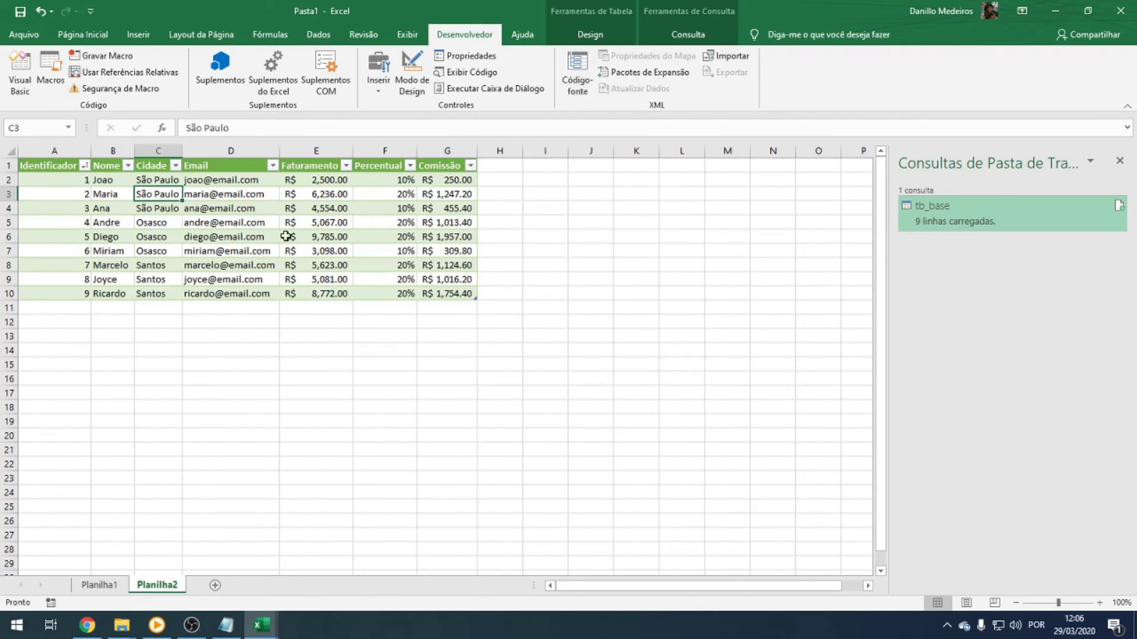
Edit the tb_base query to keep only São Paulo in Cidade, load it back, and check the filtered table's rows.
click(688, 34)
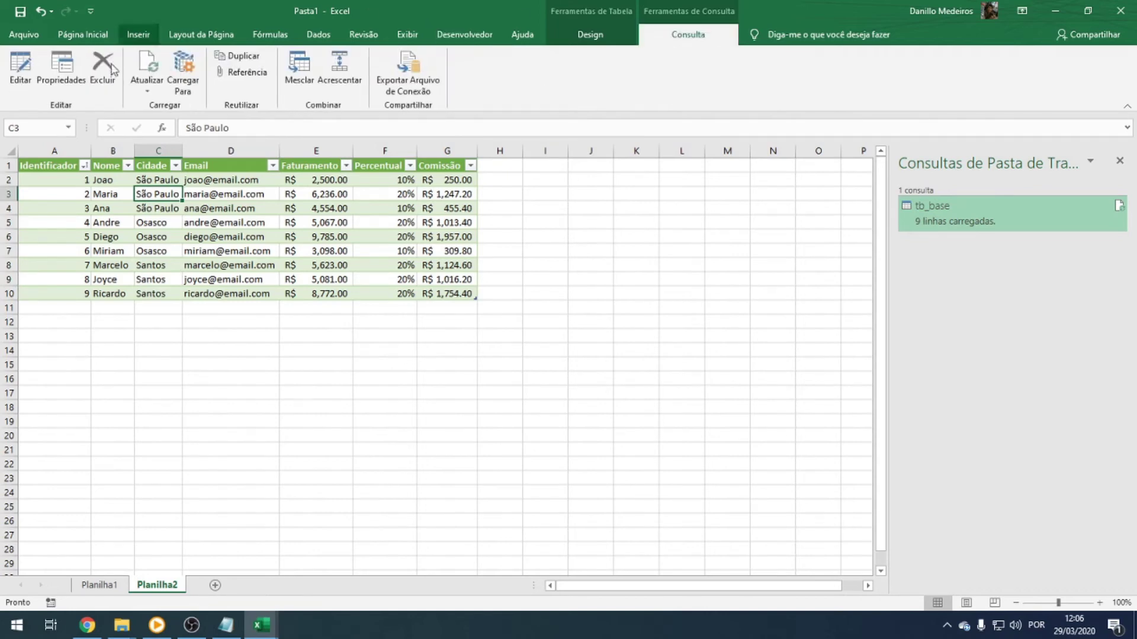
click(26, 79)
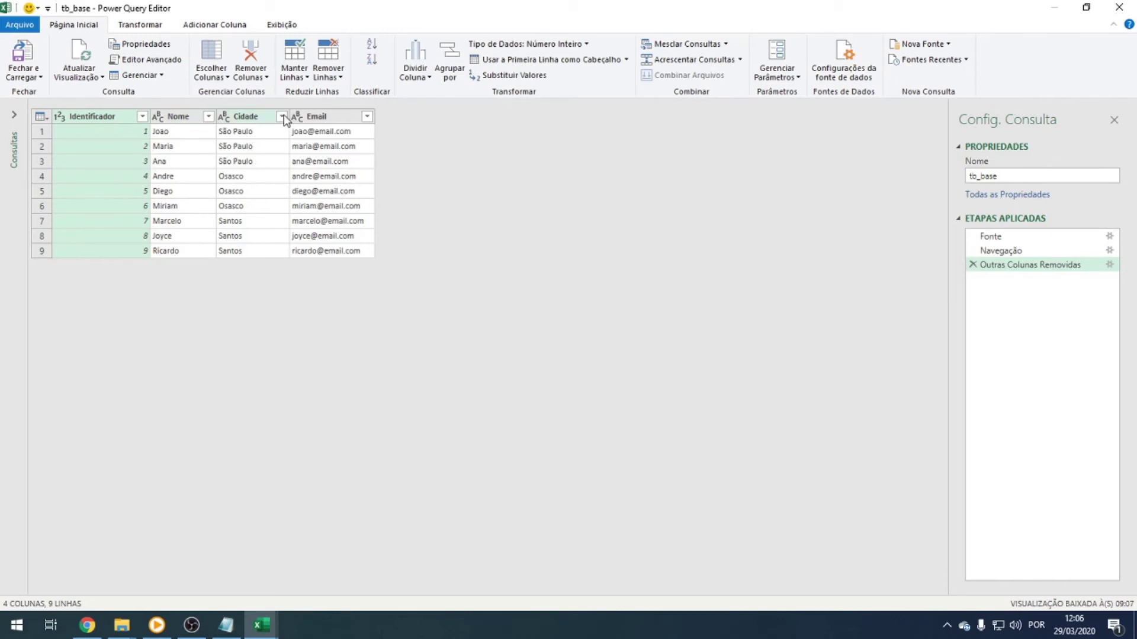
click(283, 117)
click(110, 266)
click(118, 308)
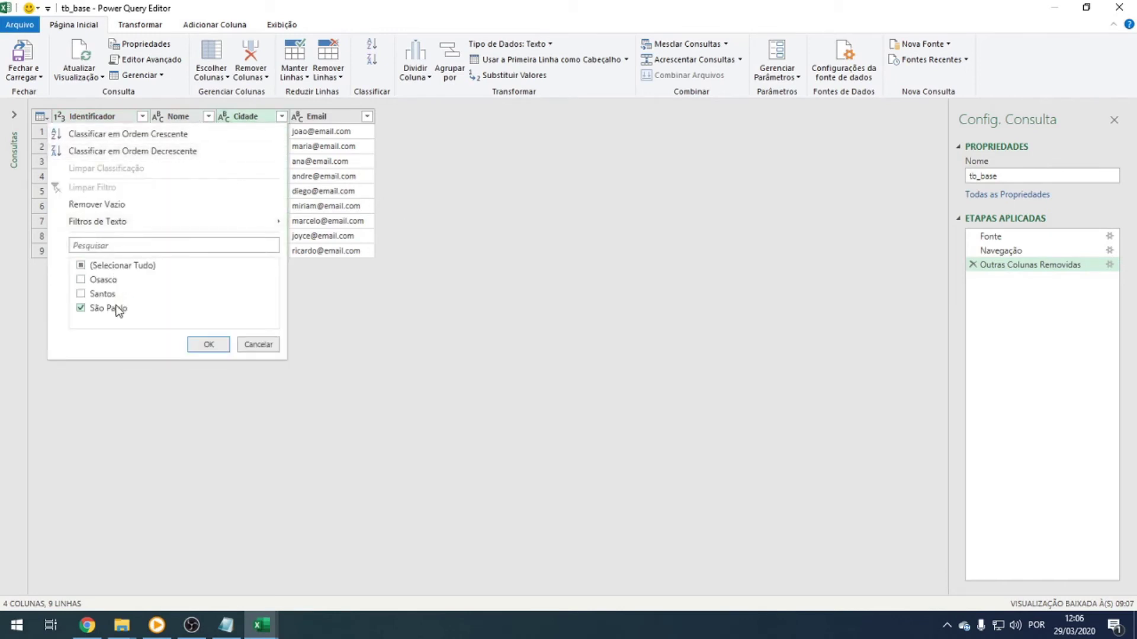
click(209, 345)
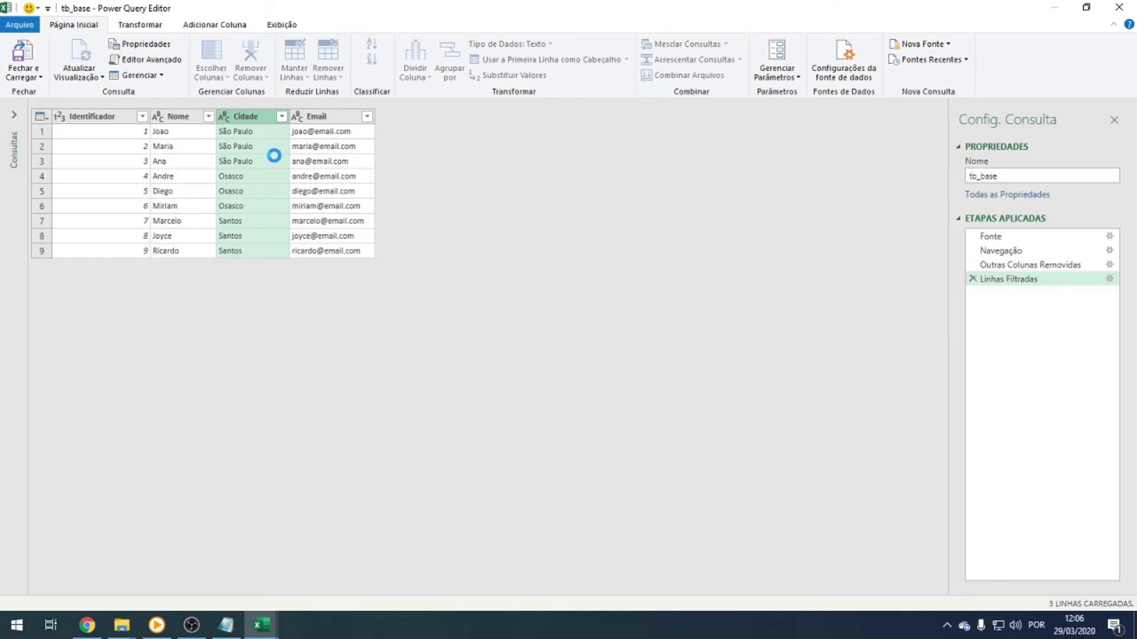
click(22, 53)
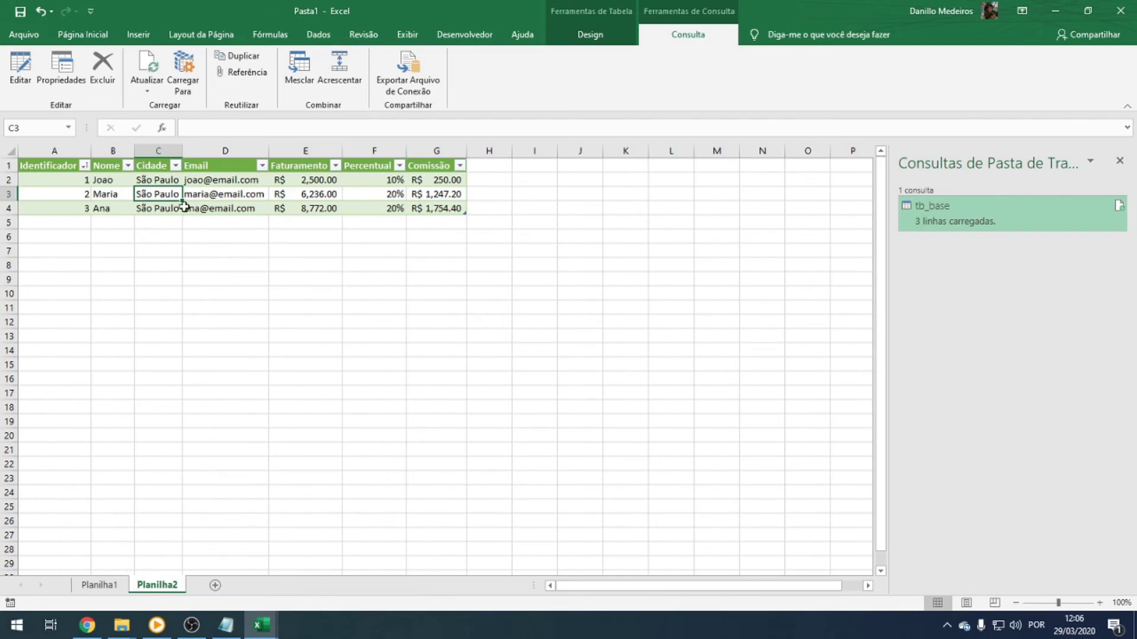
drag(150, 180, 157, 209)
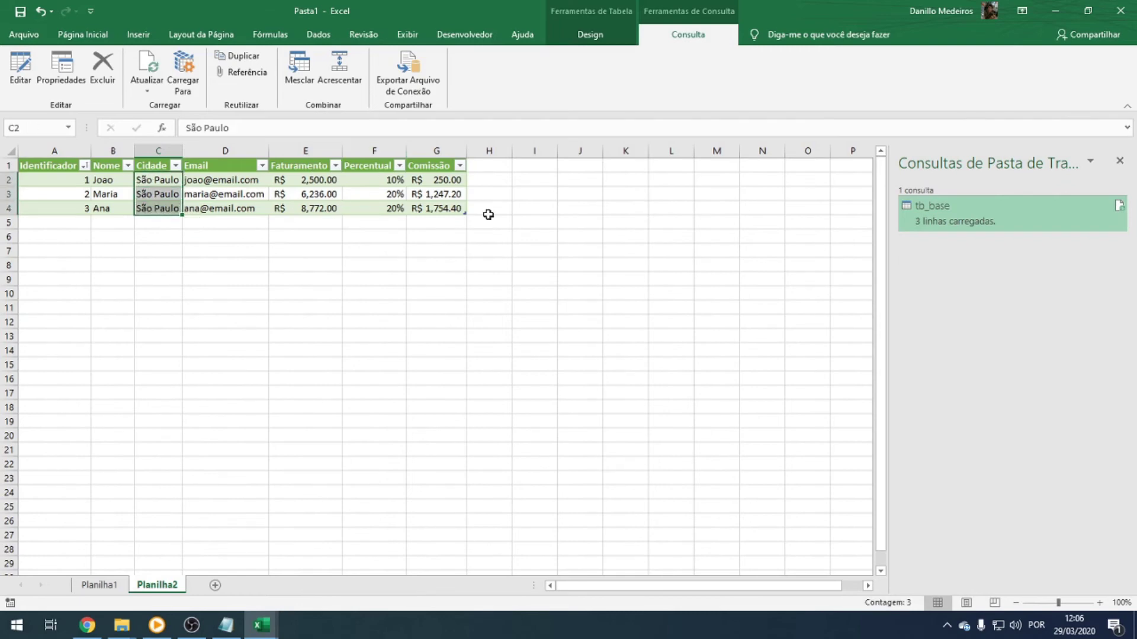
click(340, 180)
drag(340, 181, 438, 208)
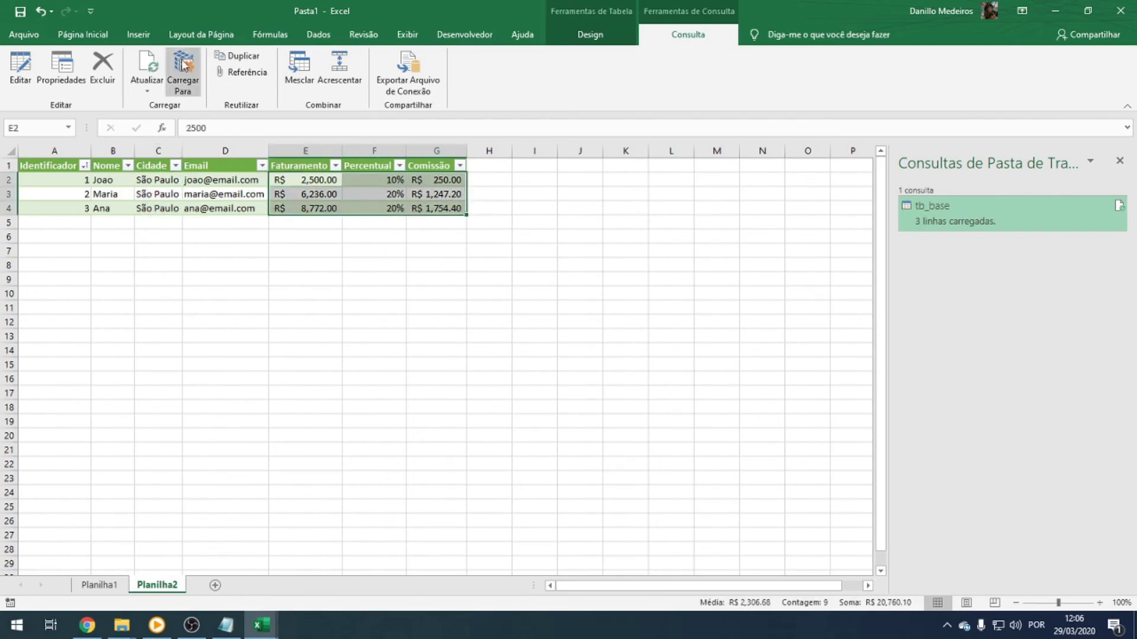
Copy the filtered table with its headers and paste the duplicate starting at cell I1.
click(83, 34)
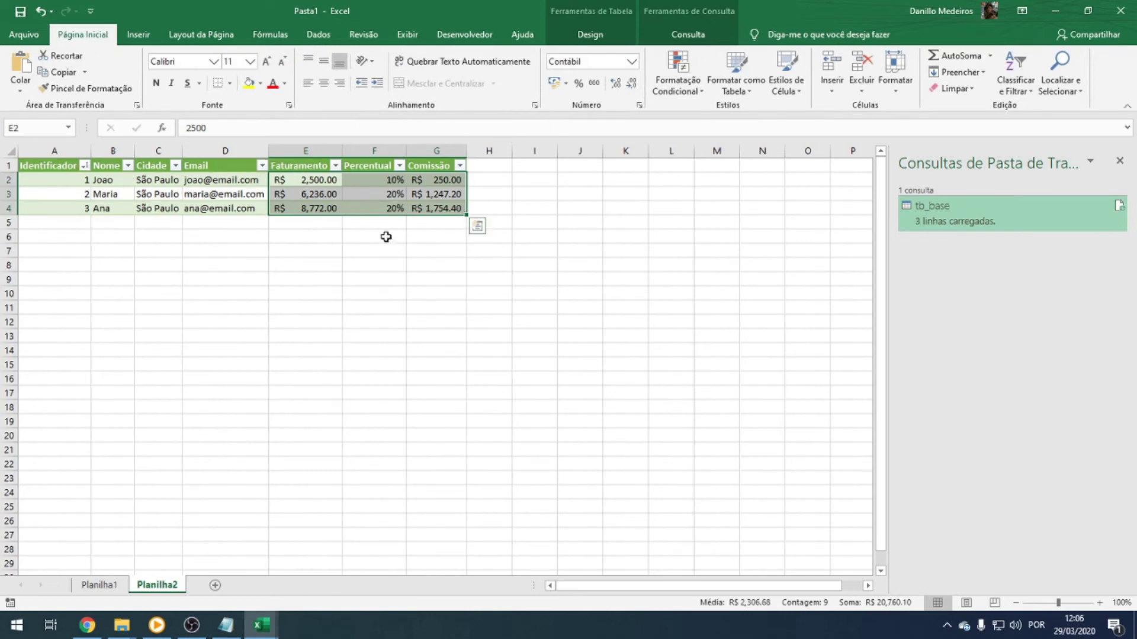
drag(50, 166, 468, 201)
key(ctrl+c)
click(539, 168)
key(ctrl+v)
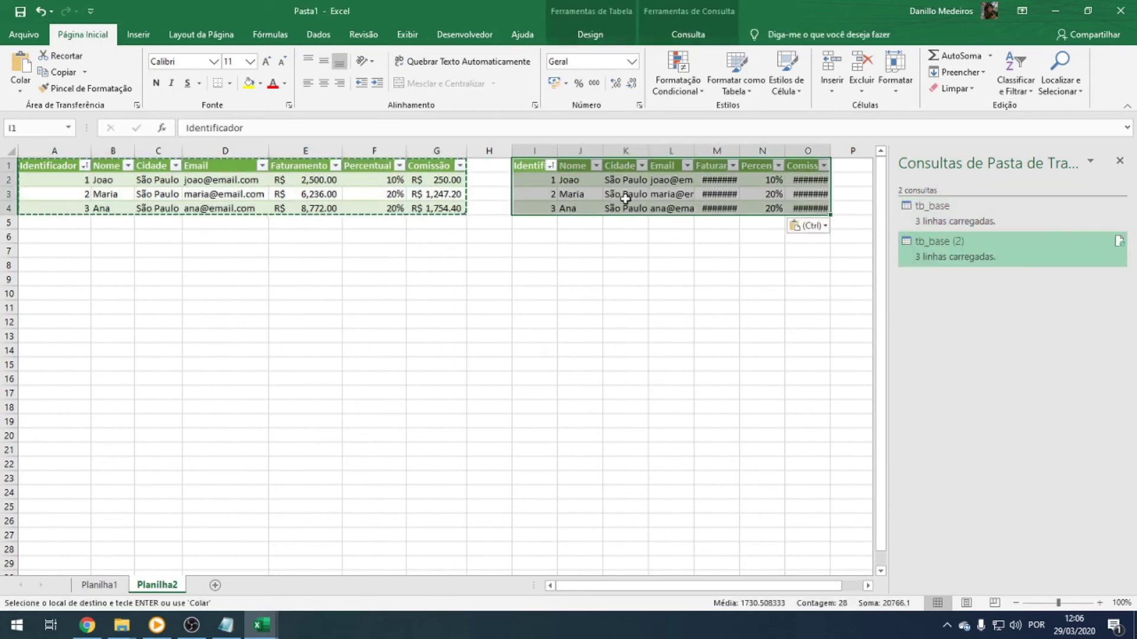
Edit the pasted table's tb_base (2) query to keep only Osasco in Cidade and load it back.
click(625, 194)
click(681, 36)
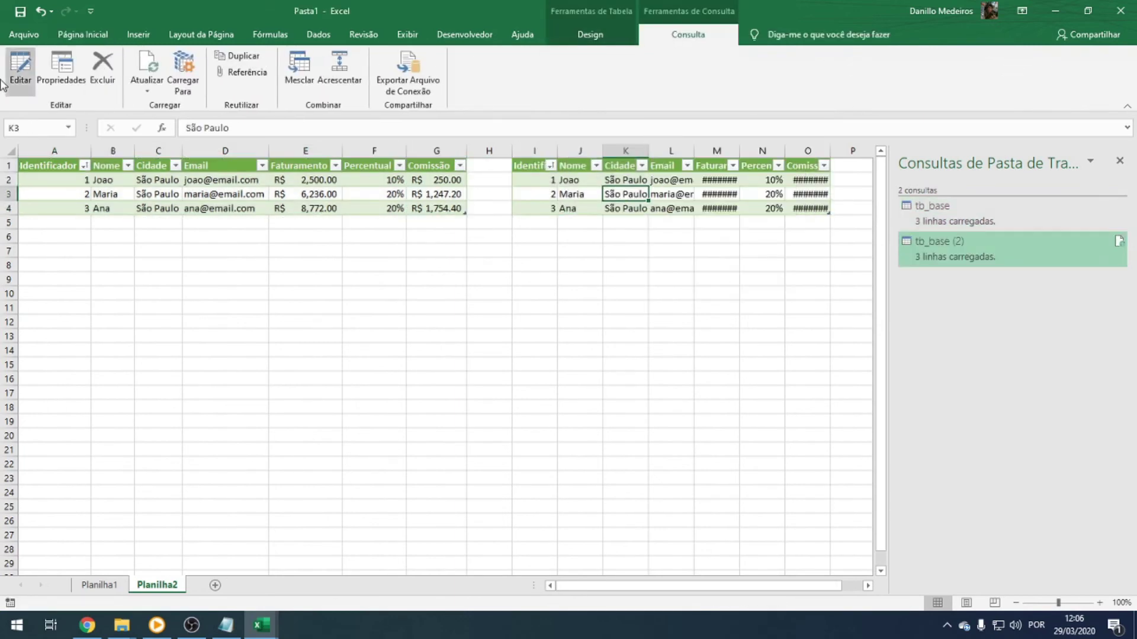
click(14, 70)
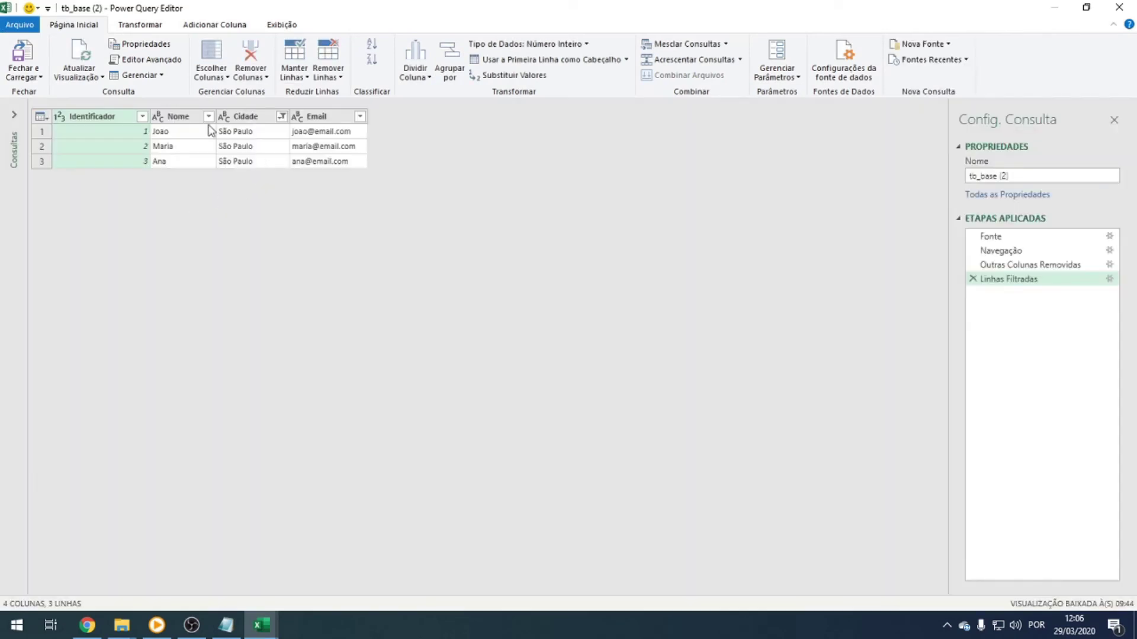
click(281, 116)
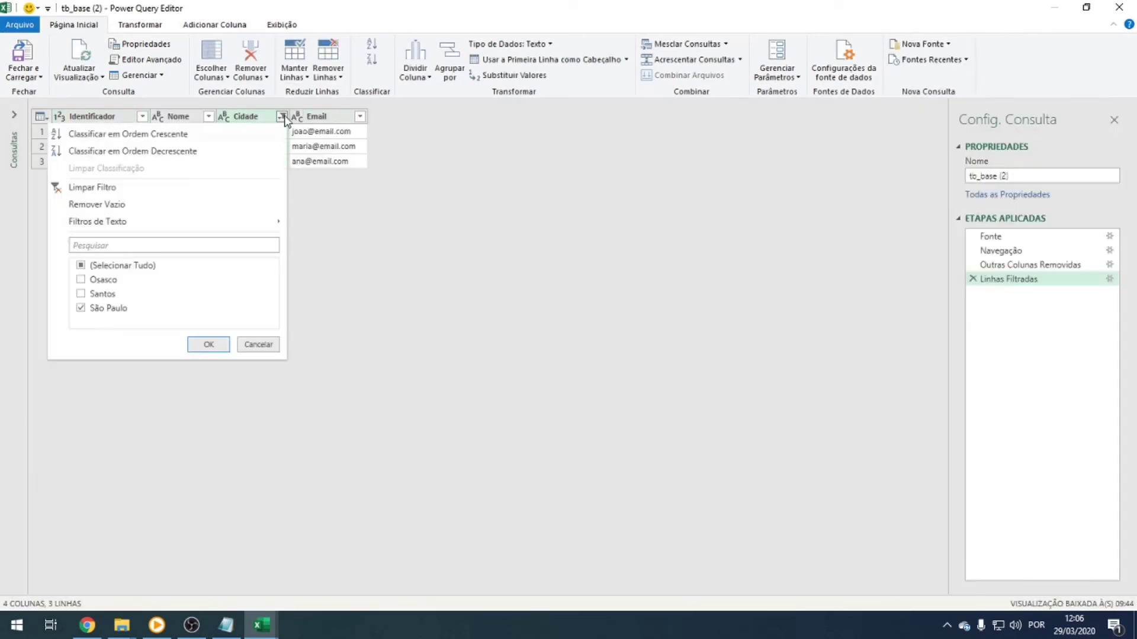
click(98, 279)
click(94, 305)
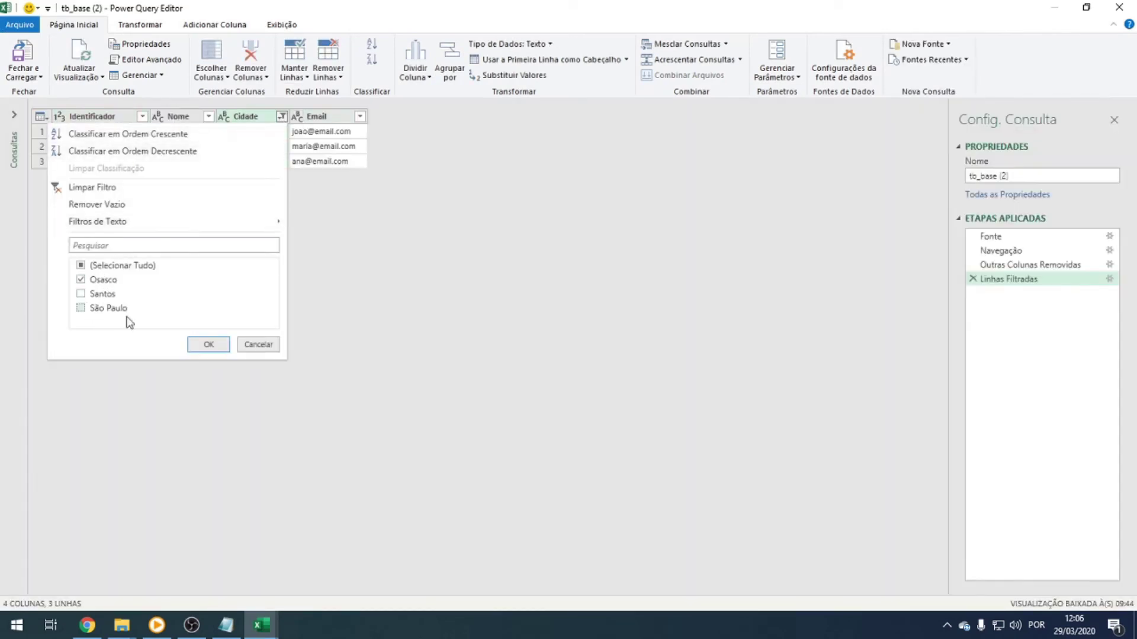
click(213, 344)
click(21, 54)
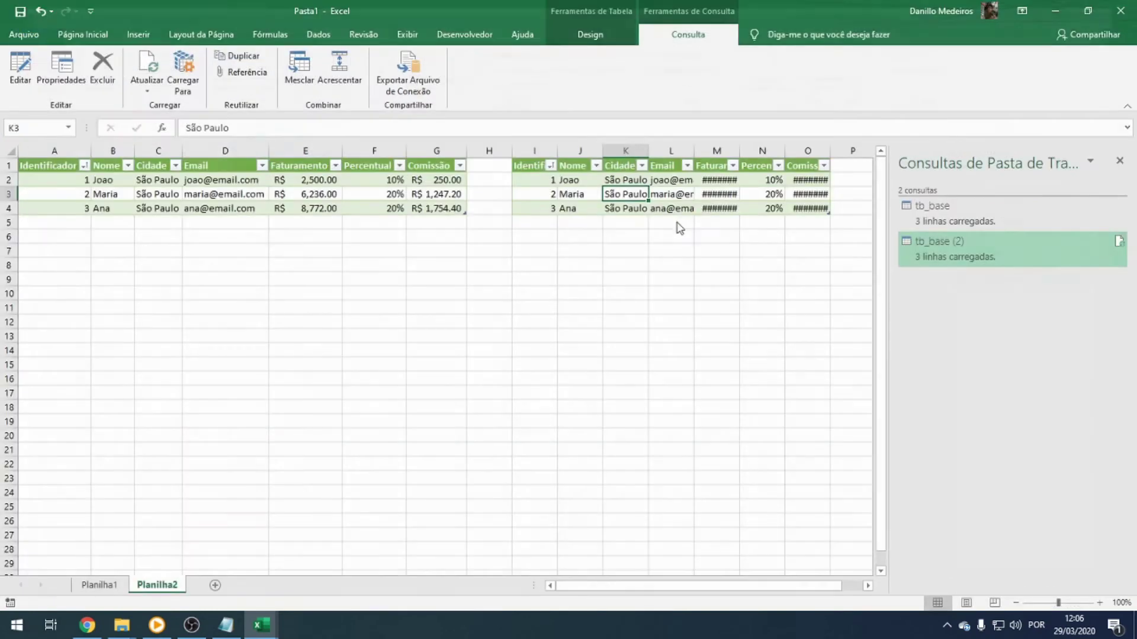
Autofit the second table's Faturamento and Cidade columns, and review its Identificador to Email data.
double_click(734, 152)
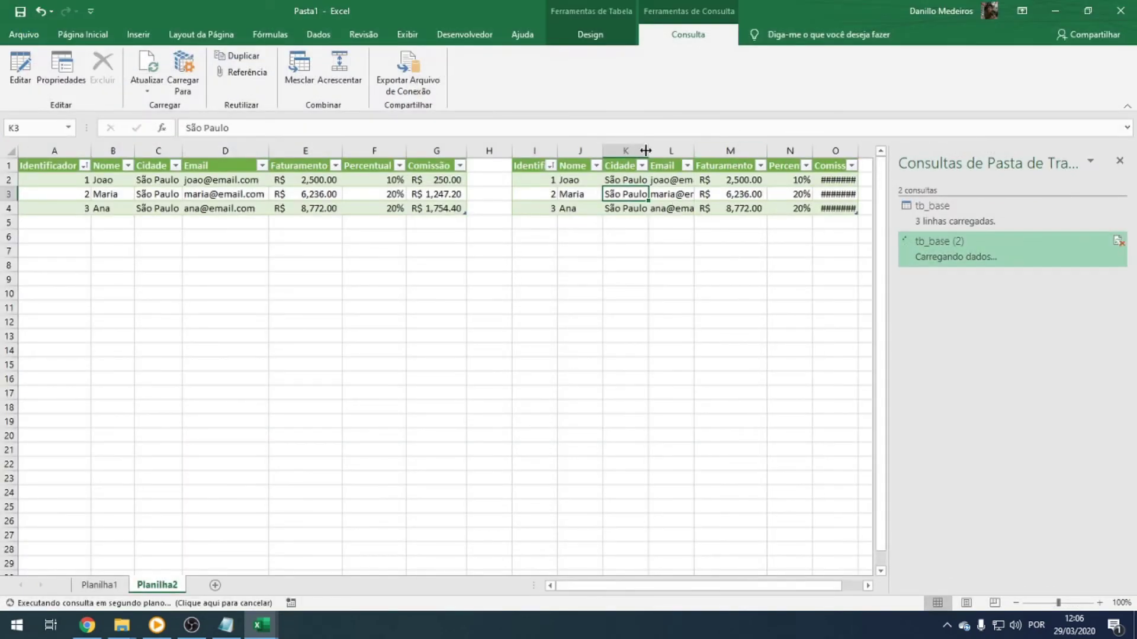
double_click(649, 152)
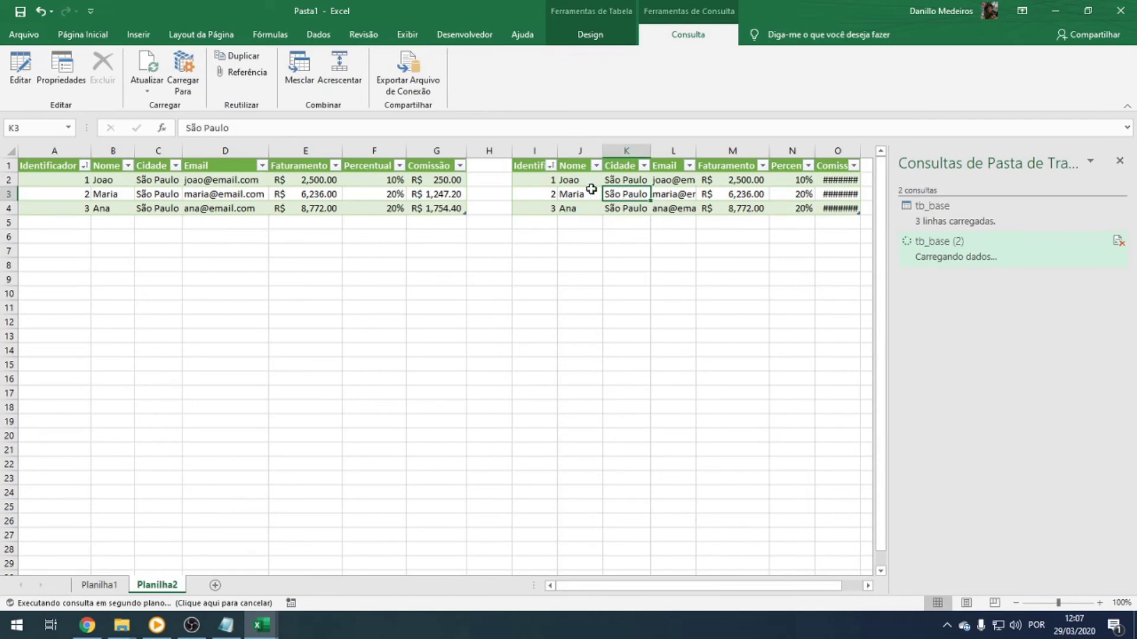
drag(648, 180, 655, 208)
drag(579, 180, 770, 209)
click(557, 182)
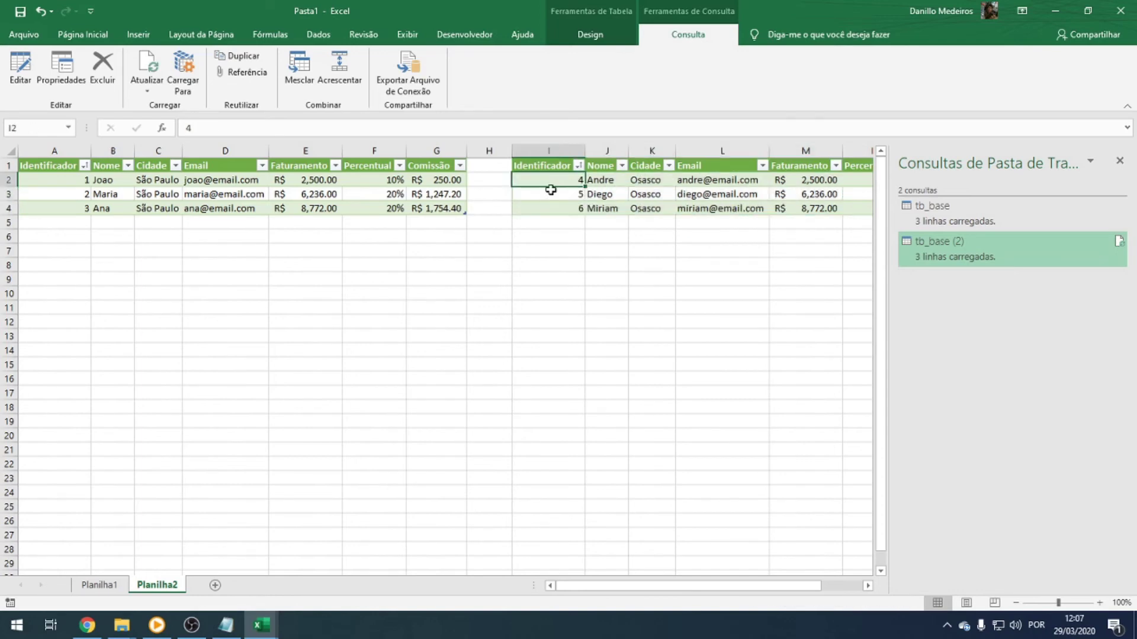
click(544, 164)
drag(544, 165, 709, 210)
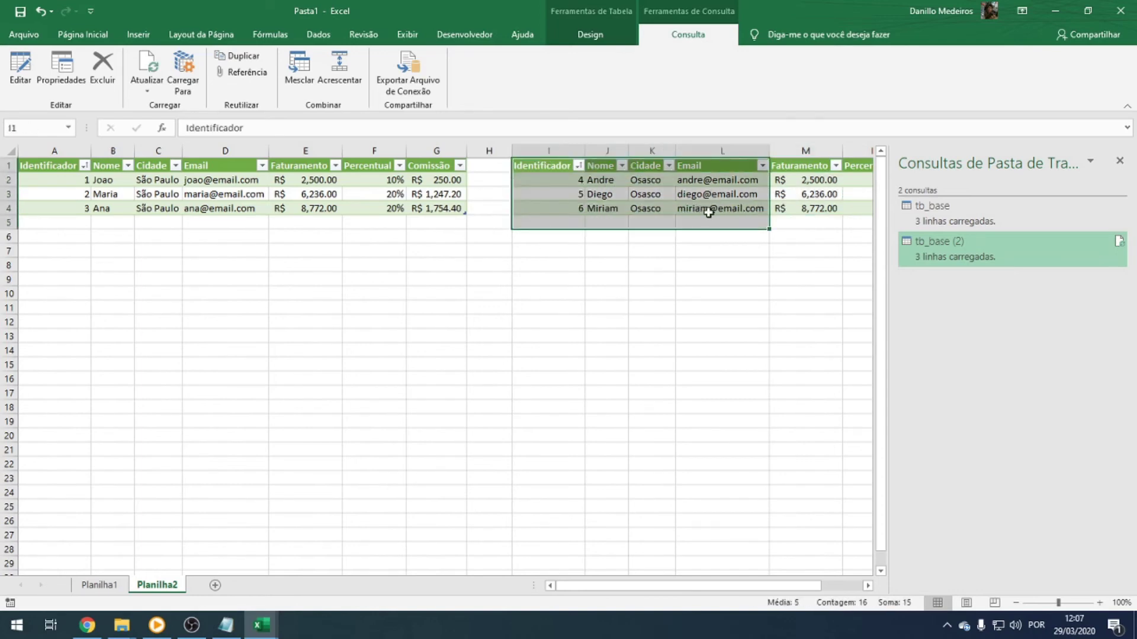
Delete the entire Osasco table that starts at cell I1 on Planilha2.
key(ctrl+a)
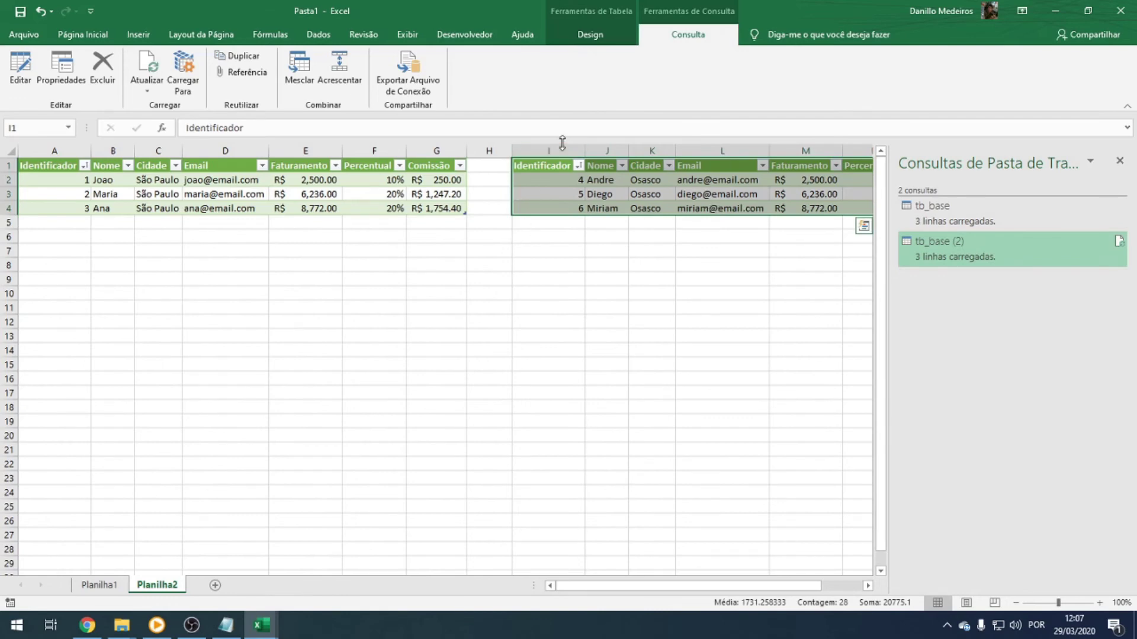
key(Delete)
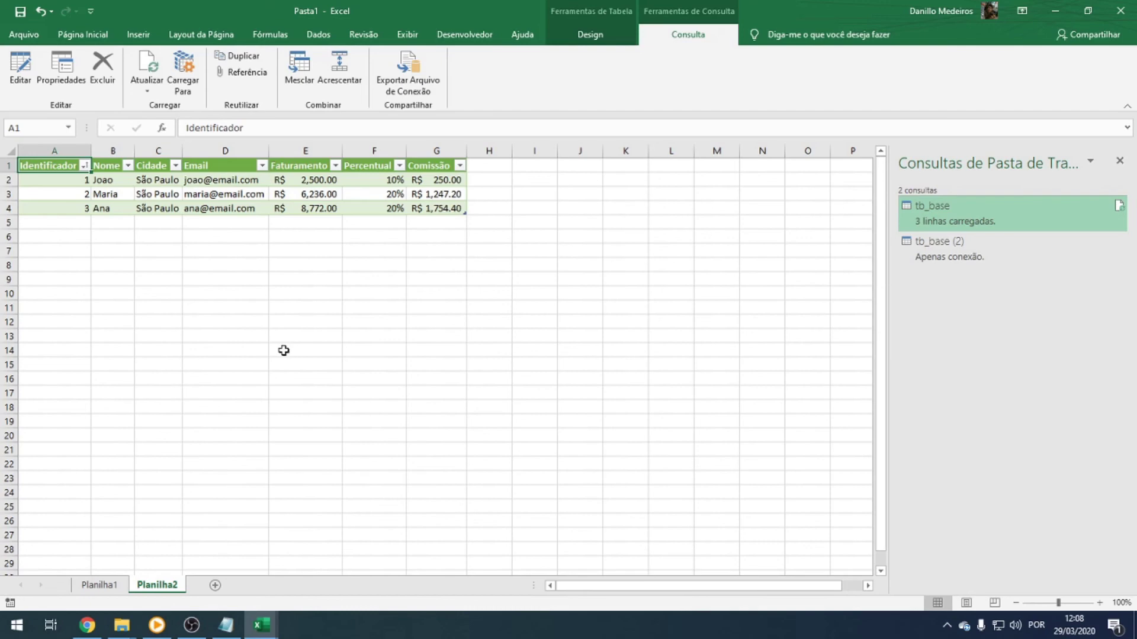
Import the tb_base table from the Access file Database1 through a new query and load it unfiltered onto a new sheet.
click(326, 34)
click(77, 95)
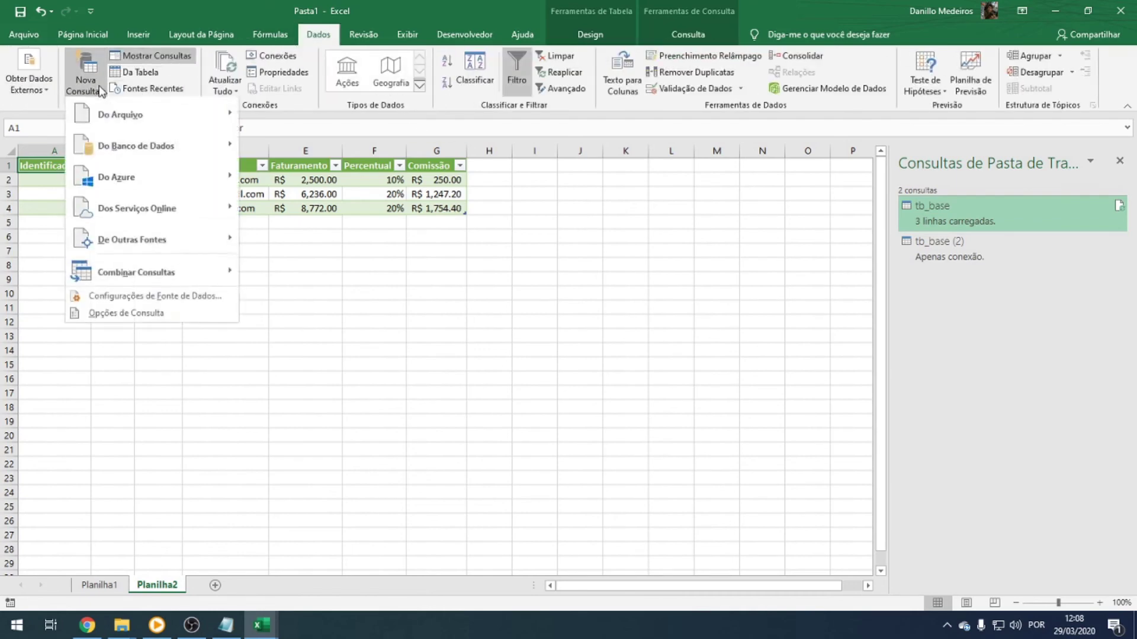
mouse_move(124, 152)
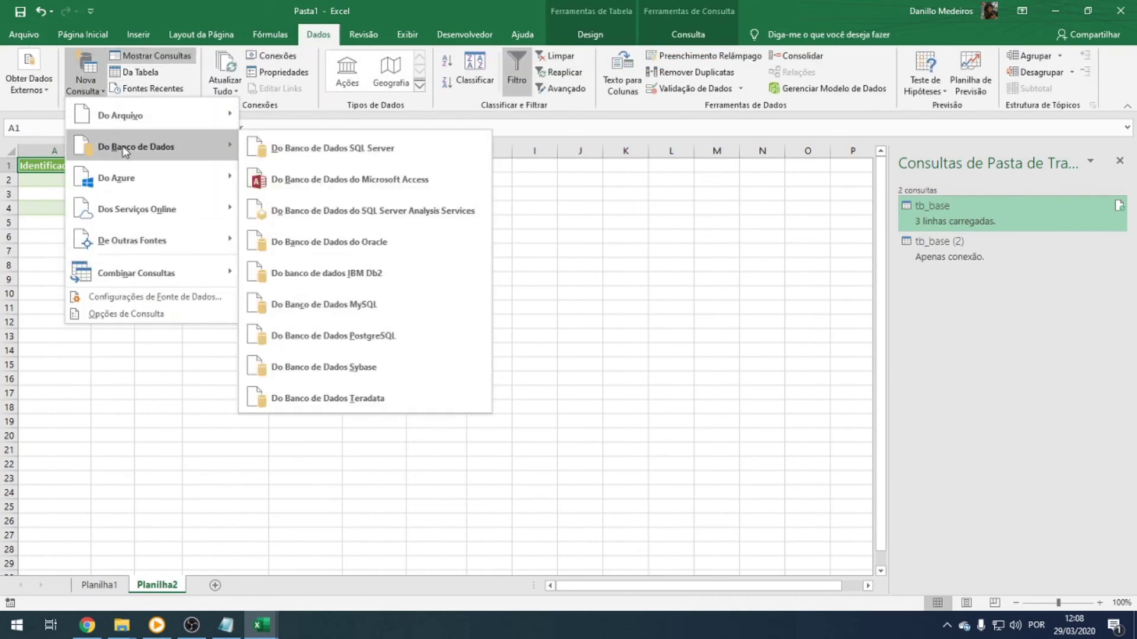
click(349, 180)
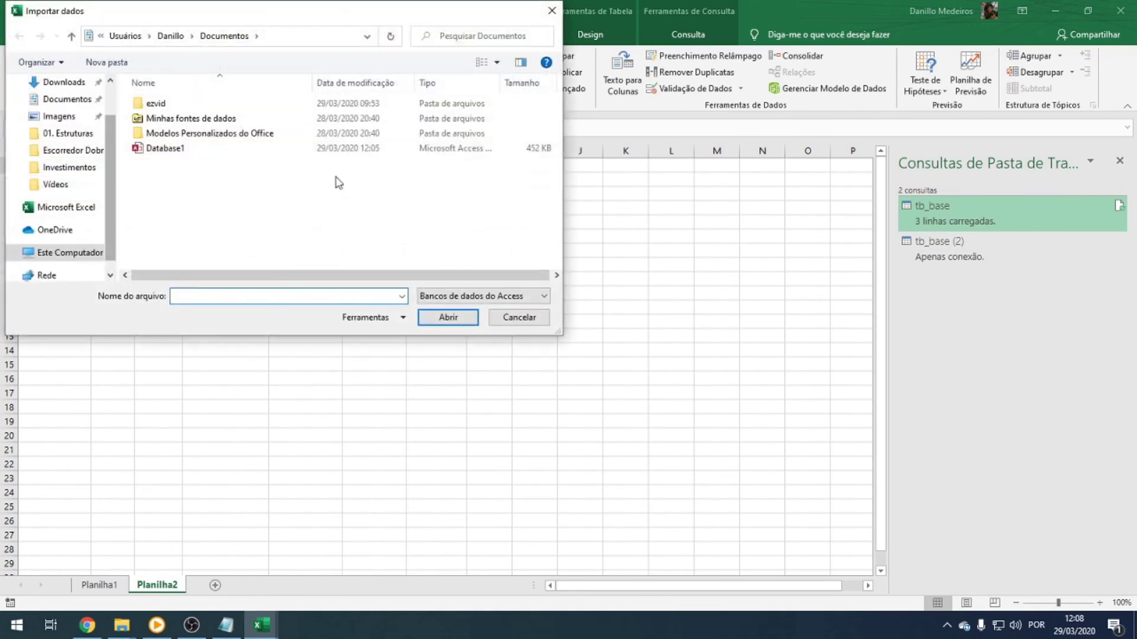
double_click(160, 148)
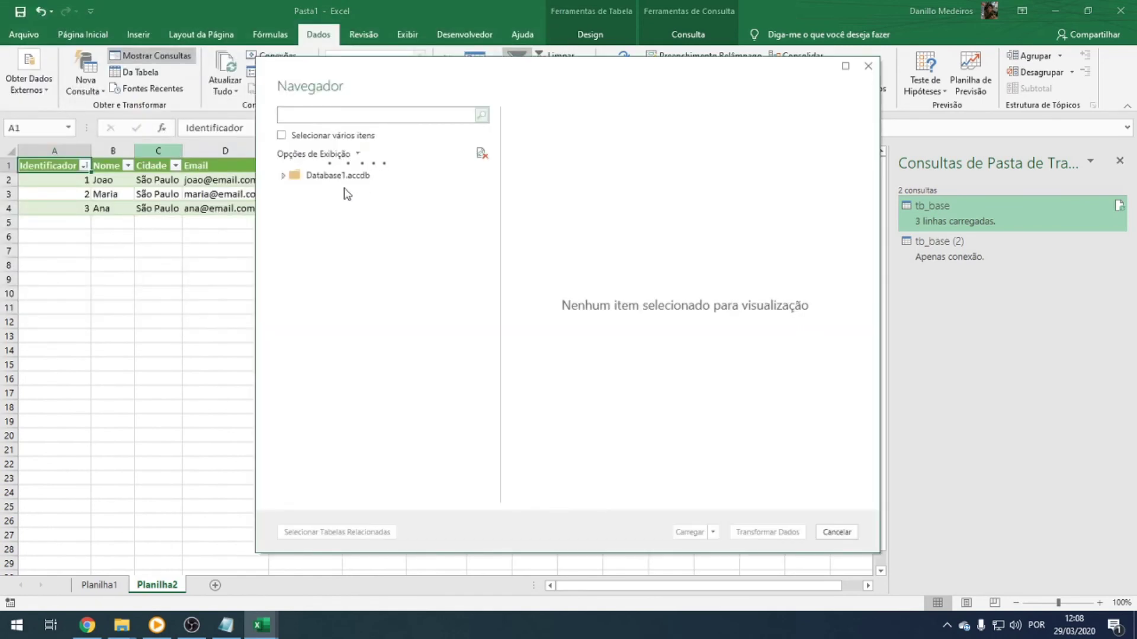
click(336, 195)
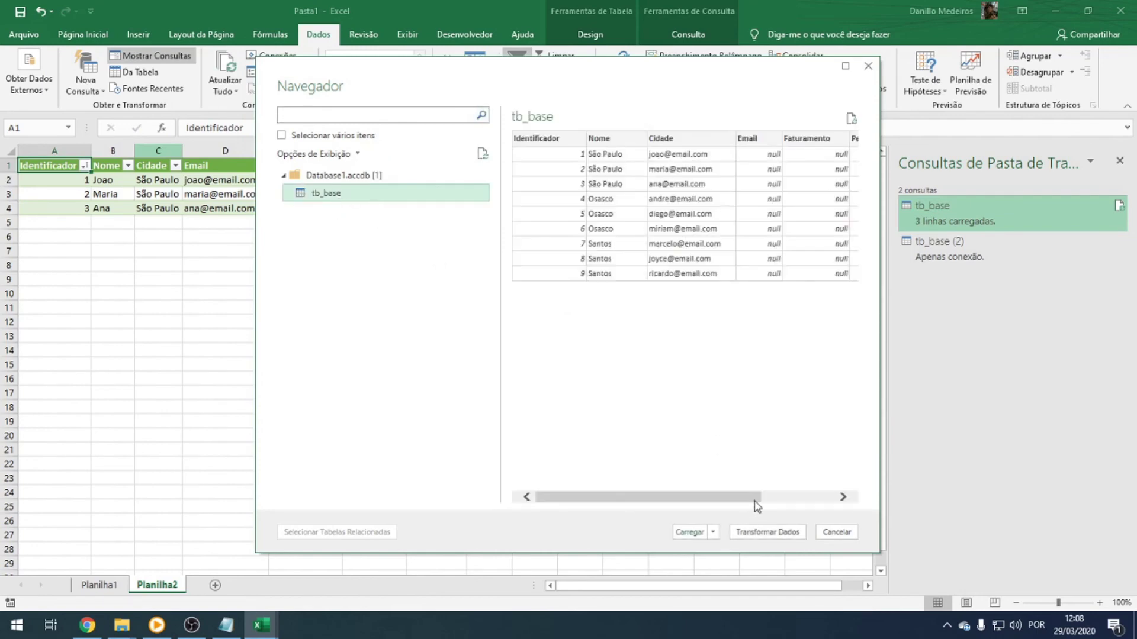
click(765, 531)
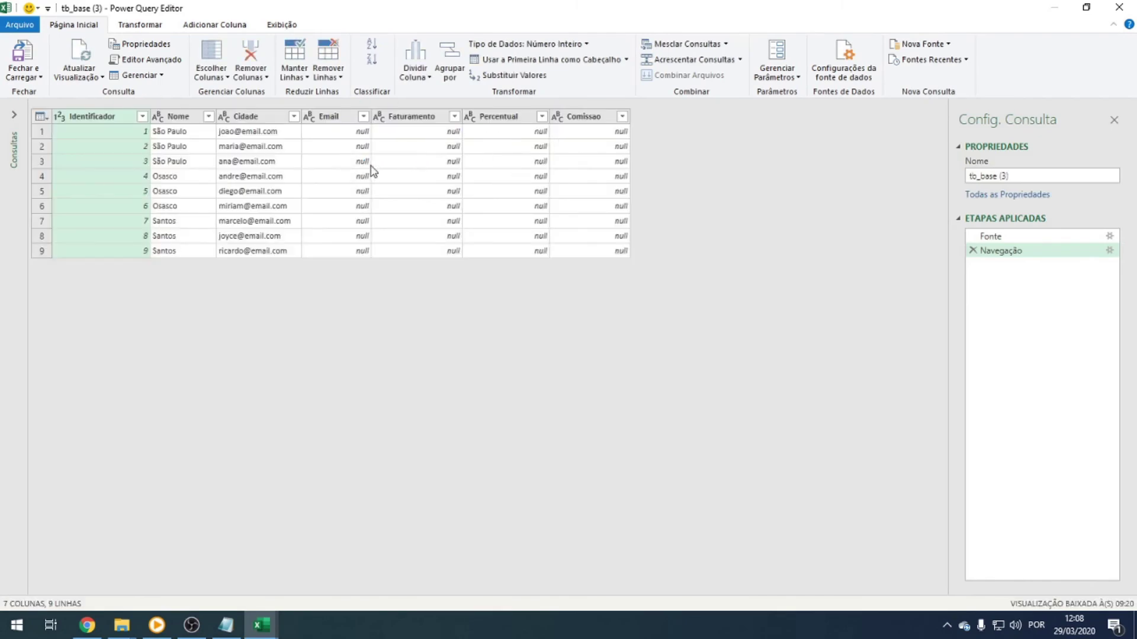
click(24, 55)
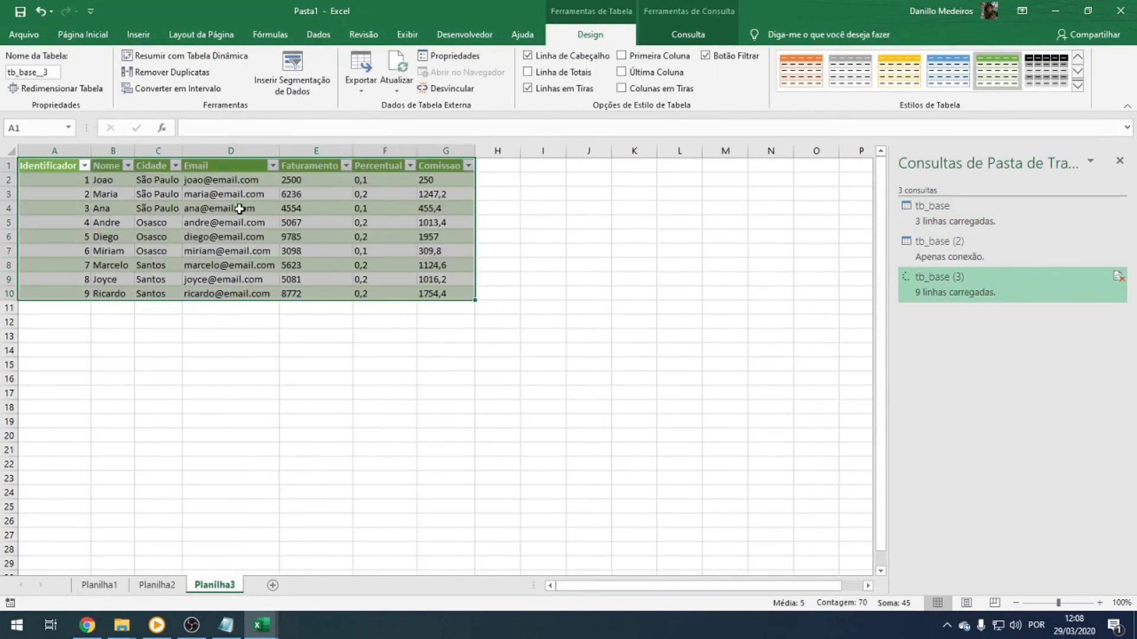
click(66, 183)
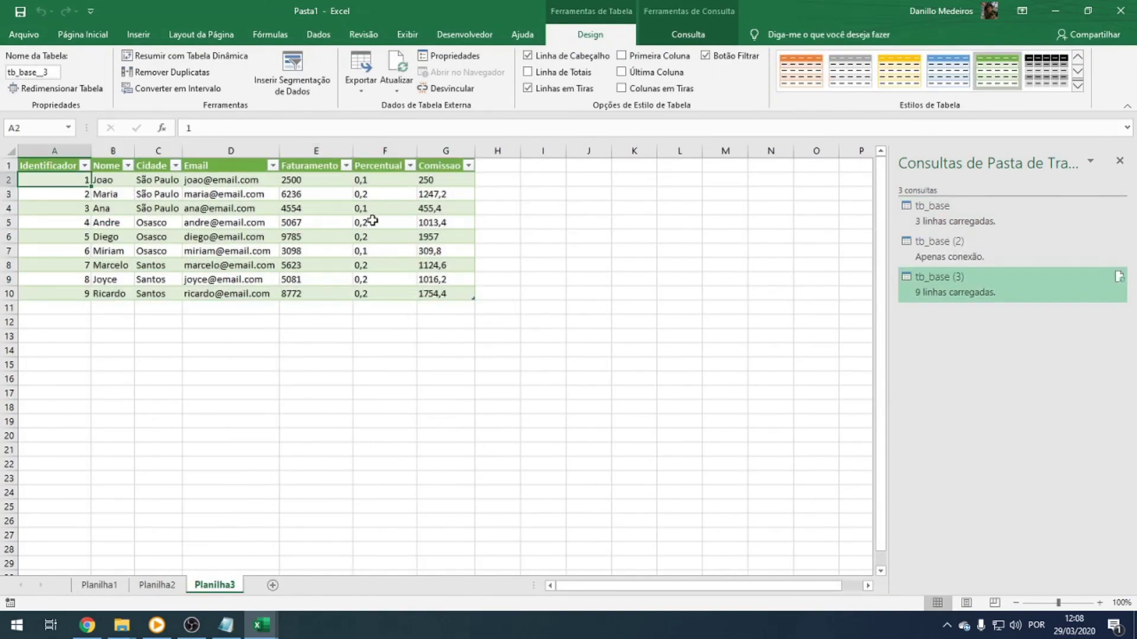
In the first data row on Planilha2, set Faturamento to 11000 and Percentual to 30%.
click(160, 586)
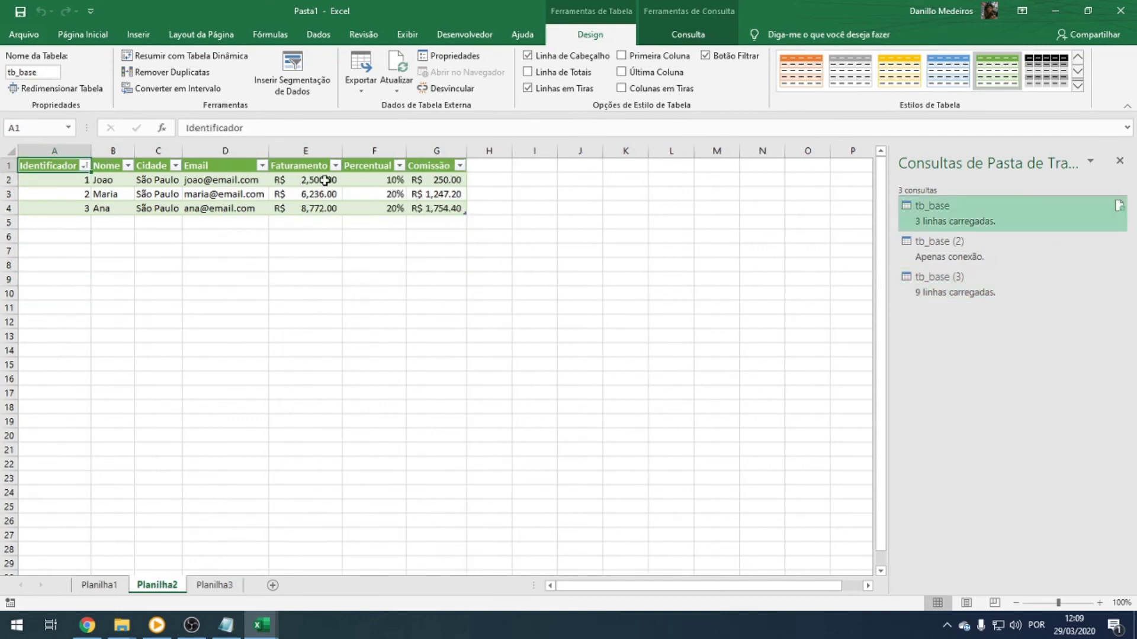
click(324, 181)
text(11000)
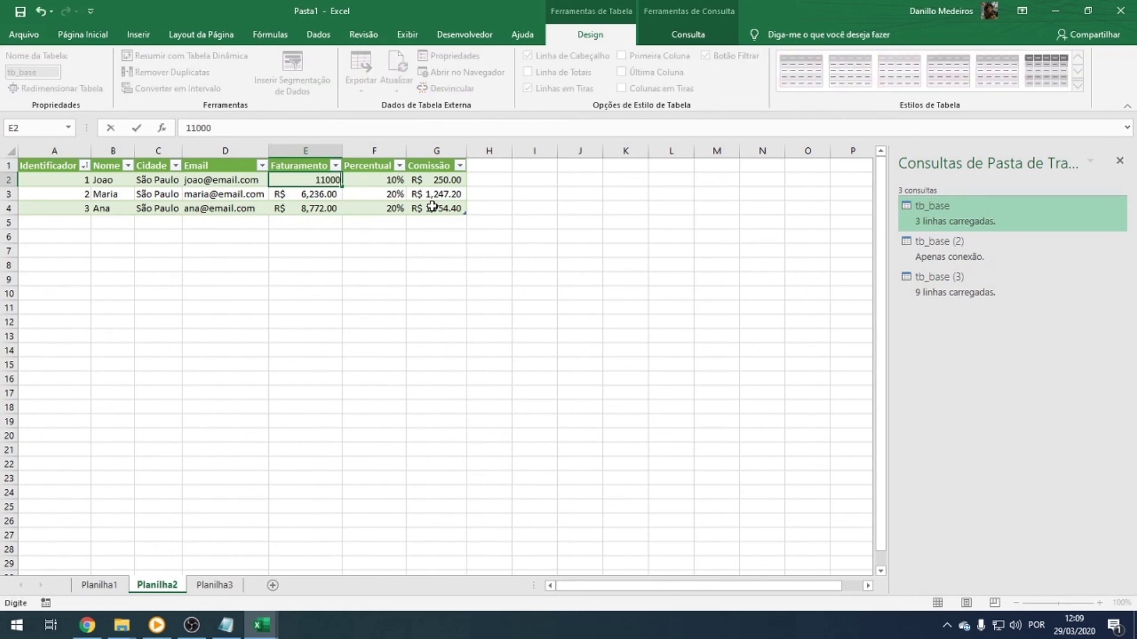
key(Tab)
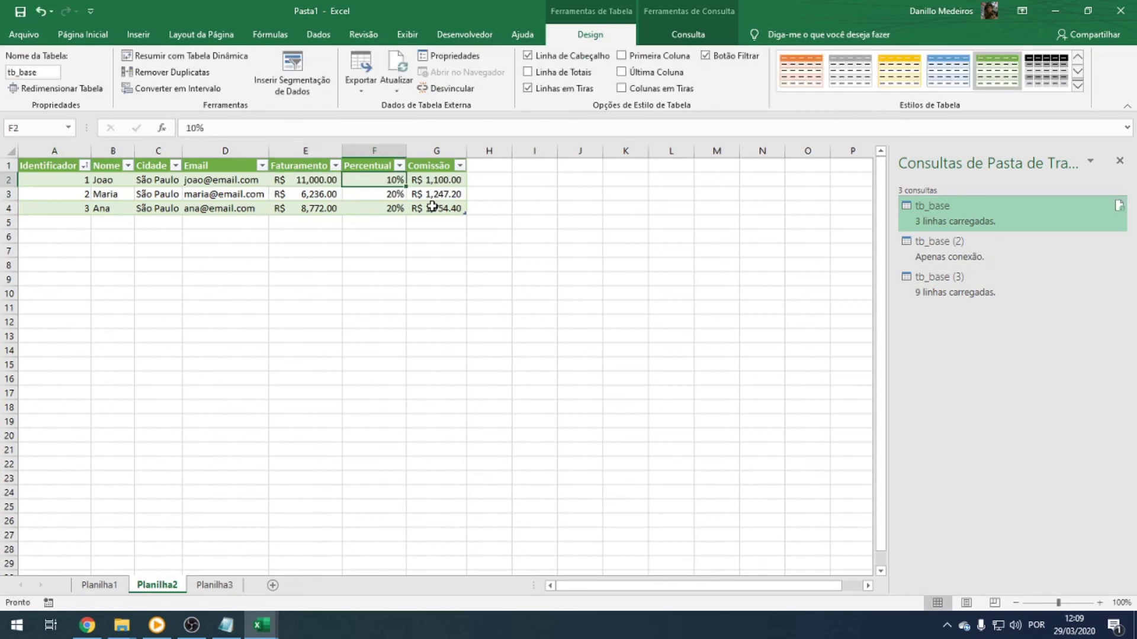
text(30)
key(Return)
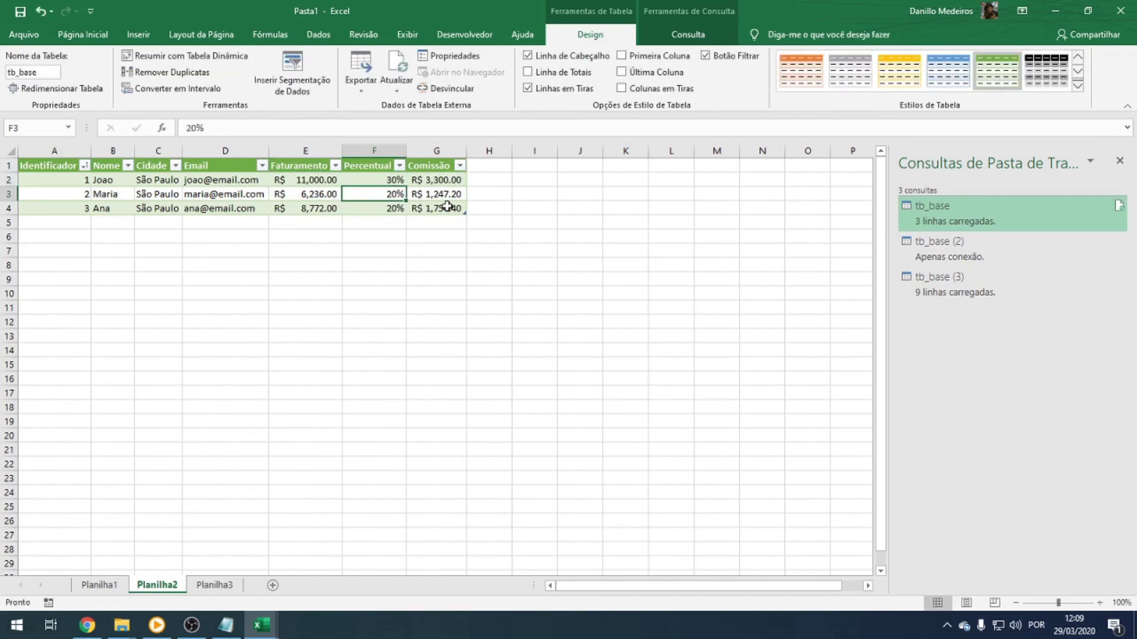
Run the macro that writes the Planilha2 table values back to the Access database.
click(318, 34)
click(465, 34)
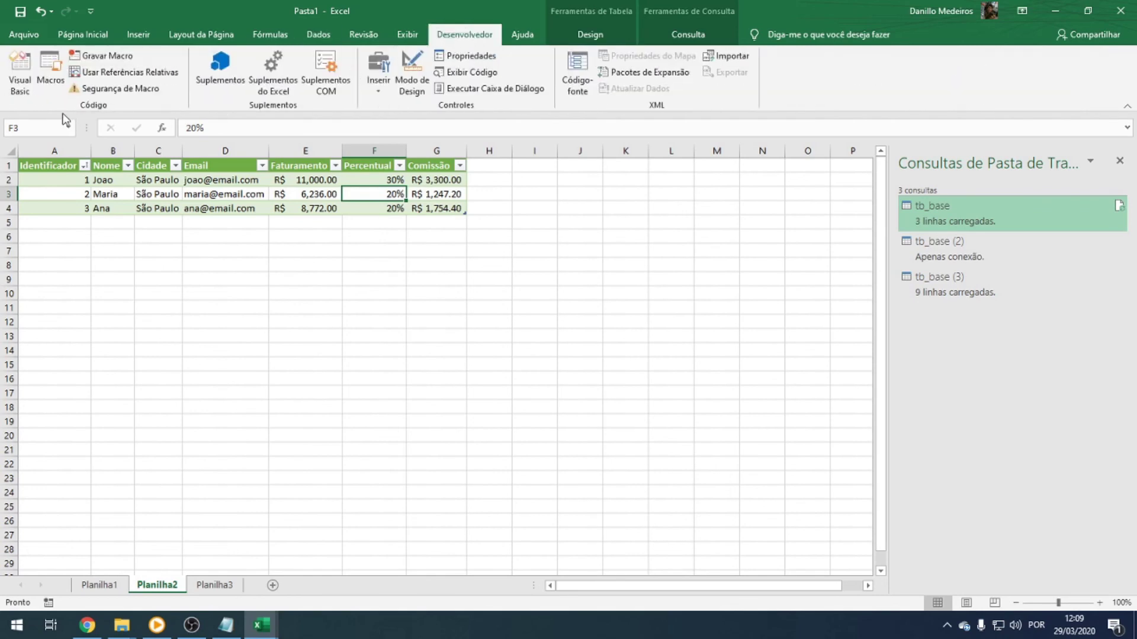
click(50, 71)
click(458, 261)
drag(39, 176, 438, 195)
Refresh the full tb_base table on Planilha3 from the Access database.
click(215, 585)
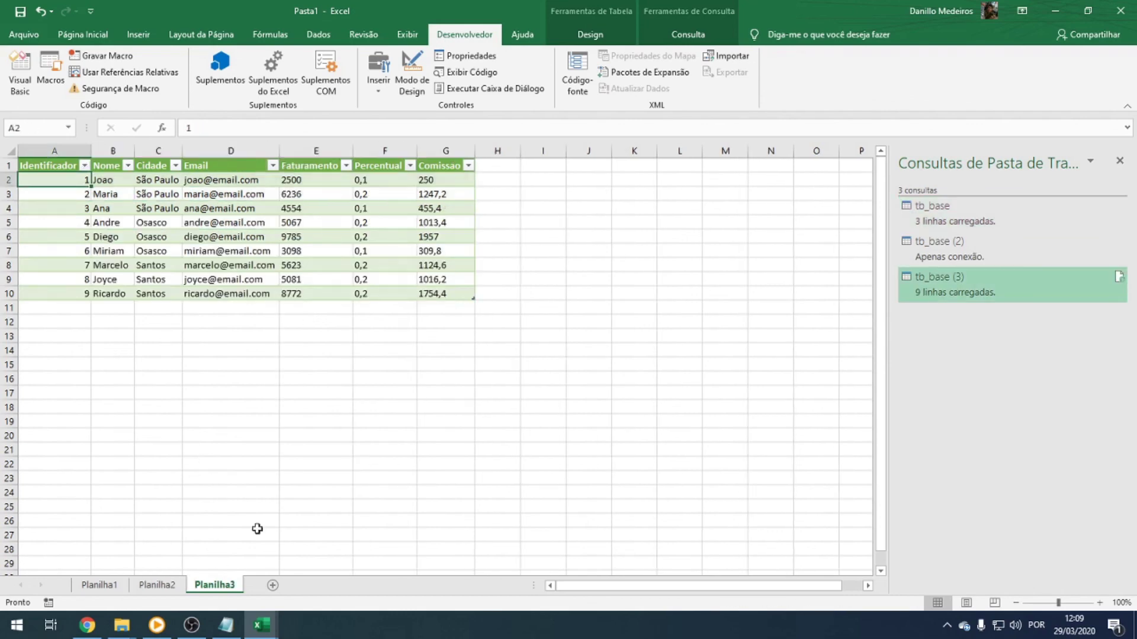
click(315, 185)
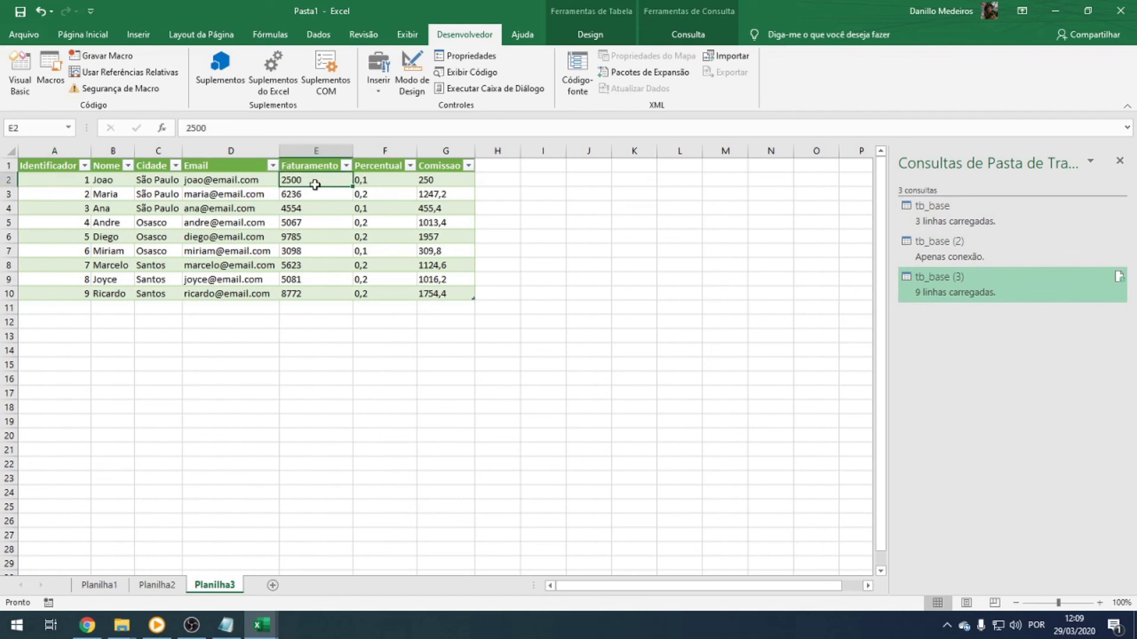
drag(314, 185, 63, 179)
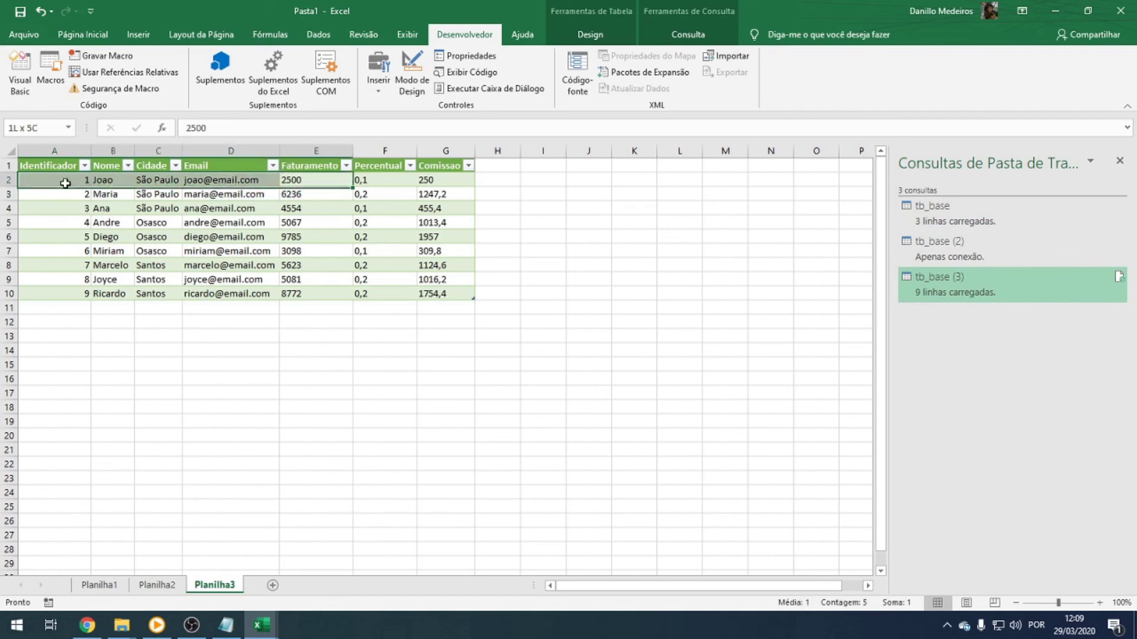
click(305, 186)
right_click(304, 184)
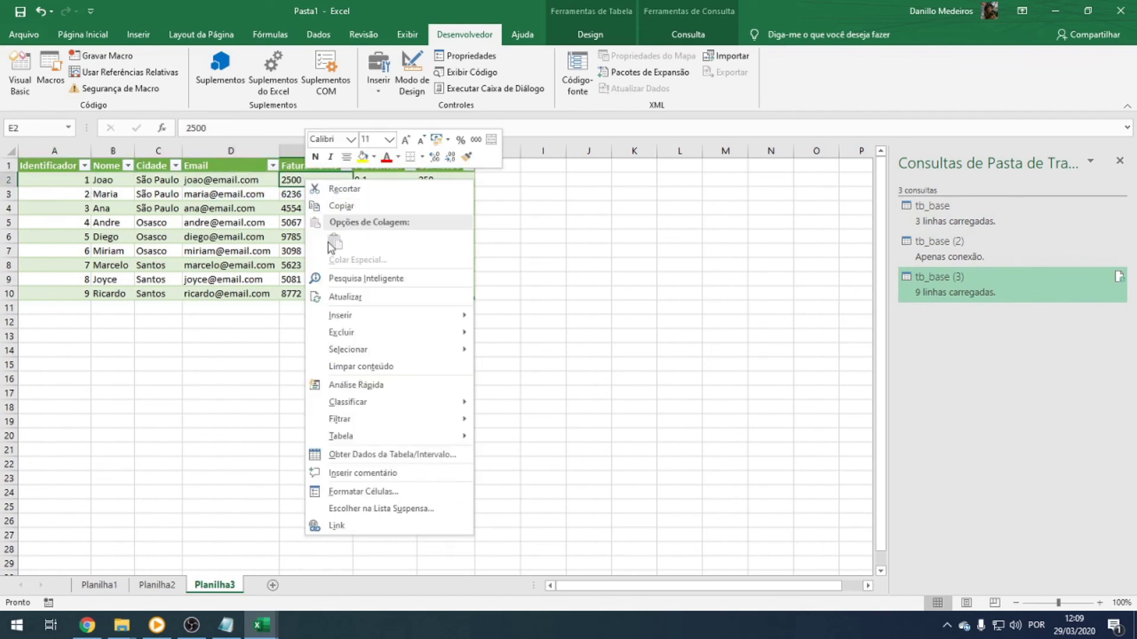
click(345, 297)
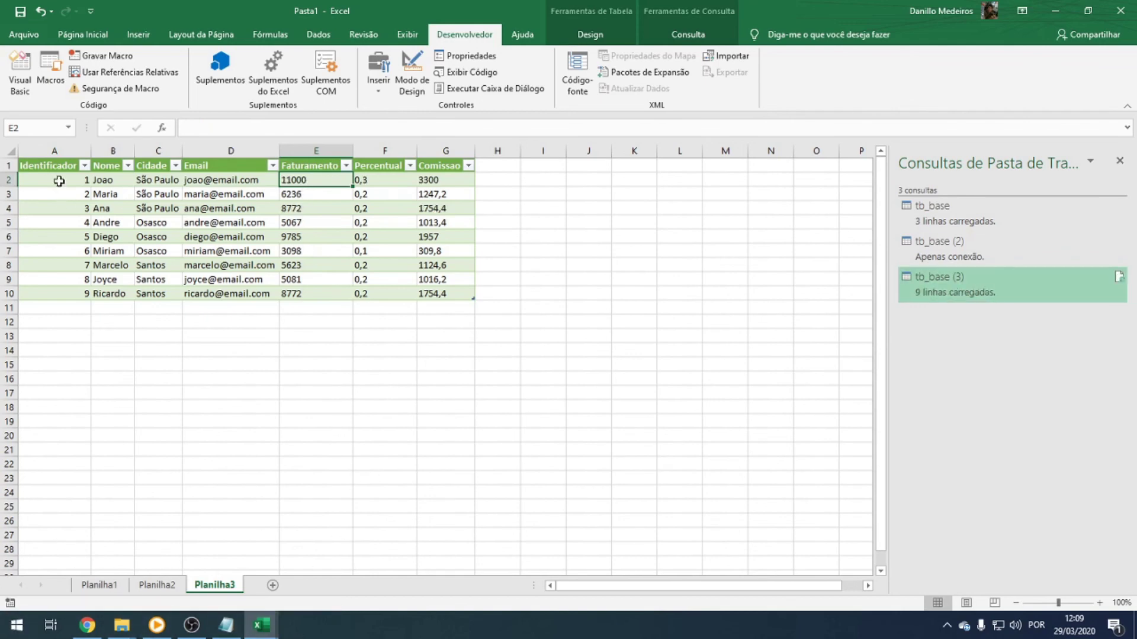
Review the first row's refreshed values and the Osasco and Santos entries in the Cidade column.
drag(60, 182, 468, 183)
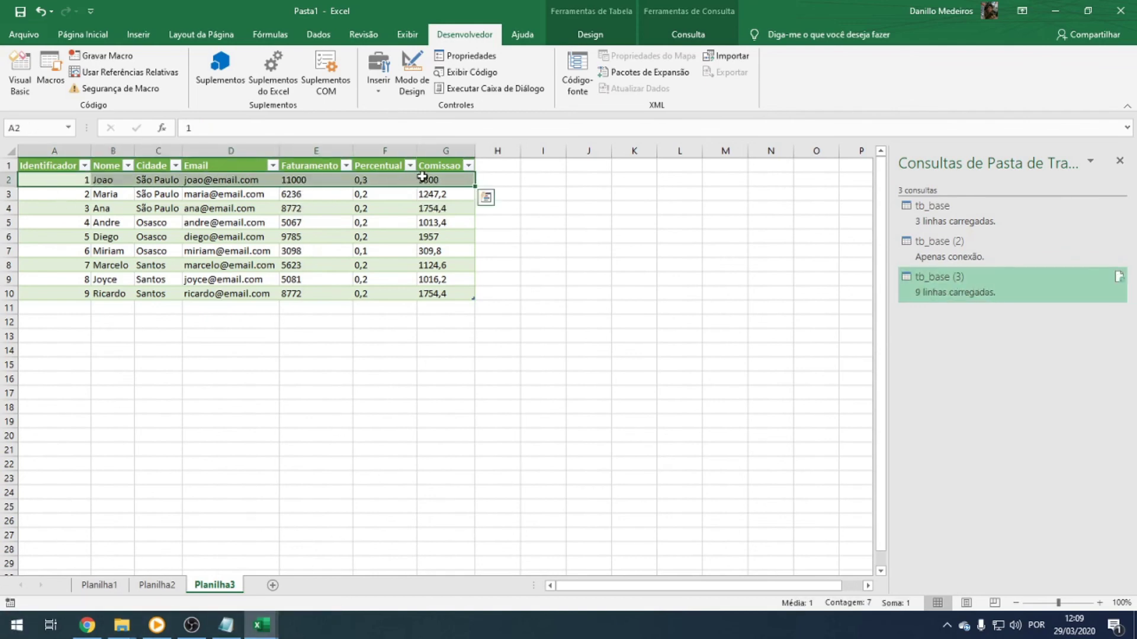
click(300, 178)
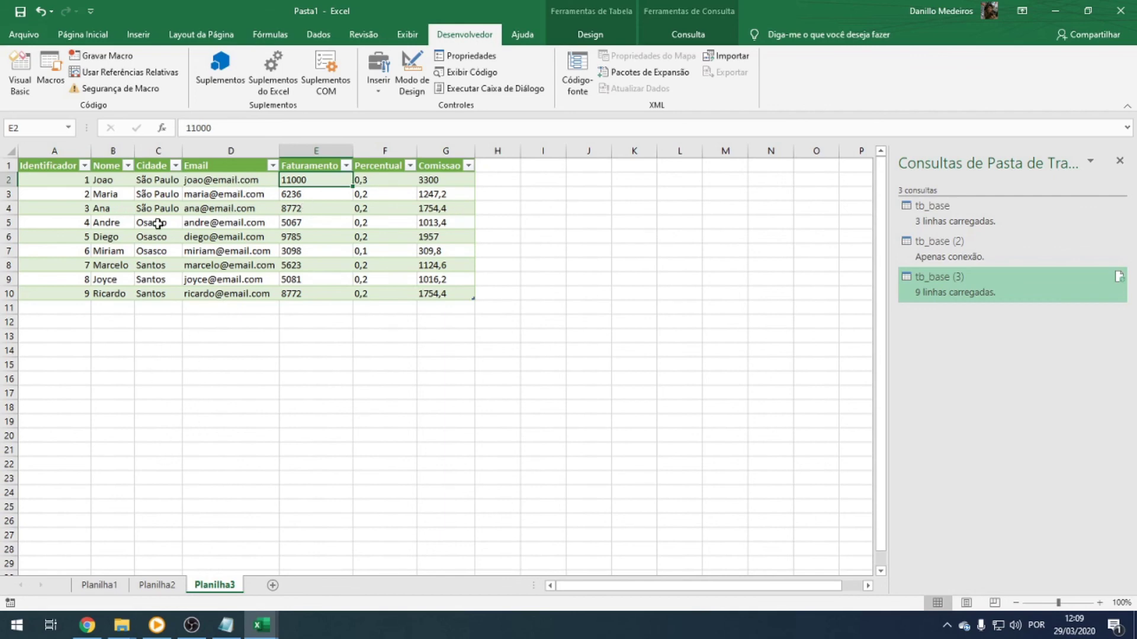
drag(158, 223, 224, 251)
click(153, 267)
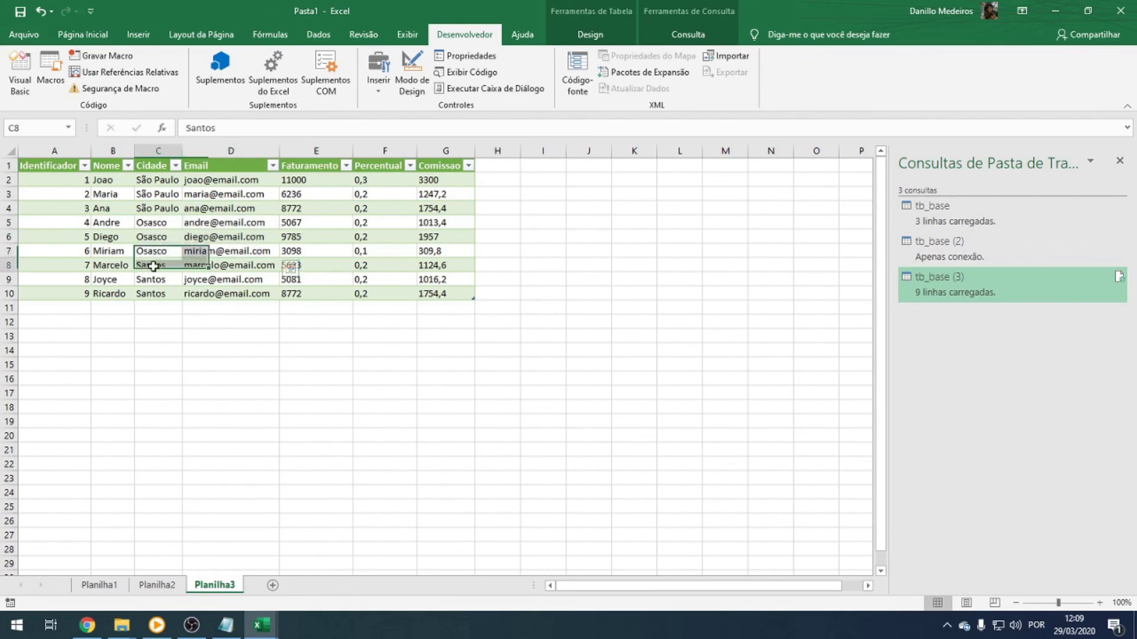
drag(154, 267, 159, 296)
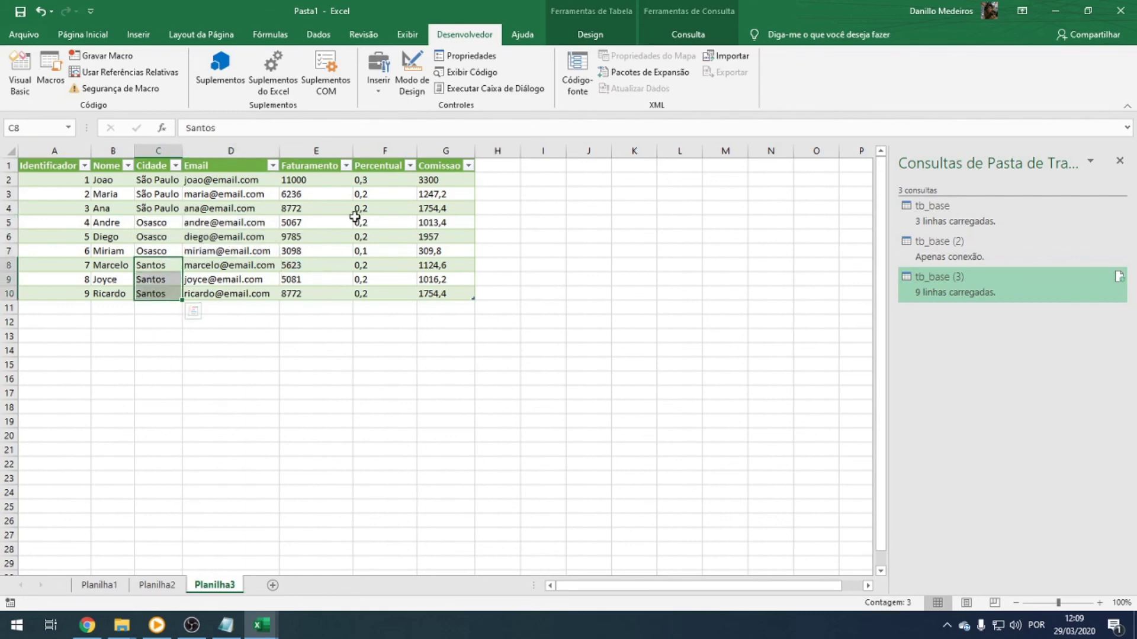
drag(58, 181, 427, 178)
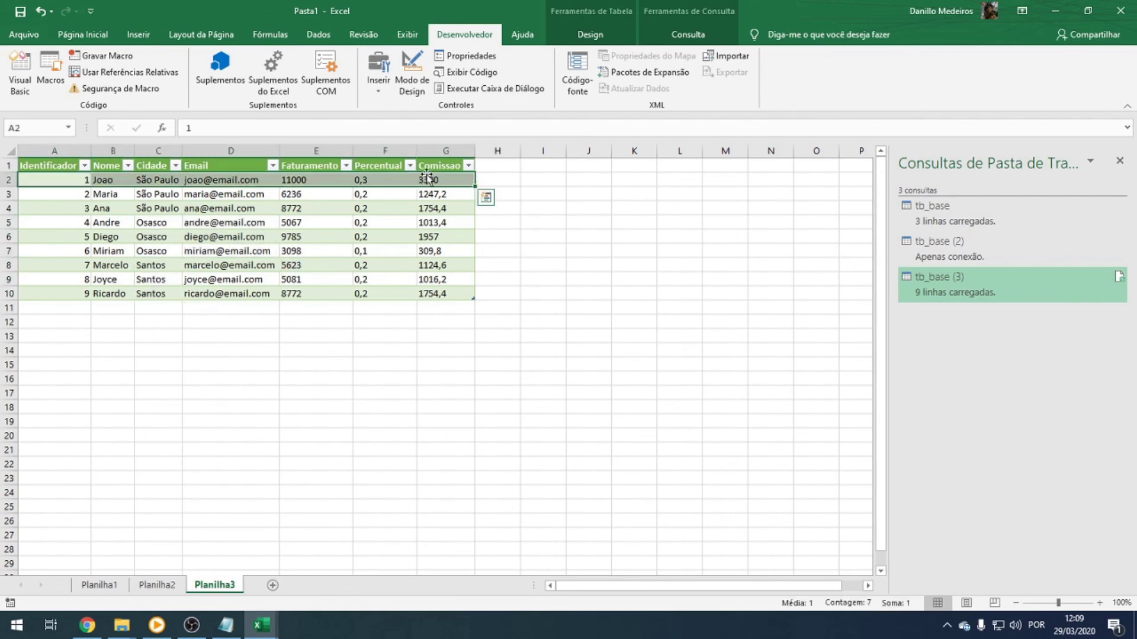